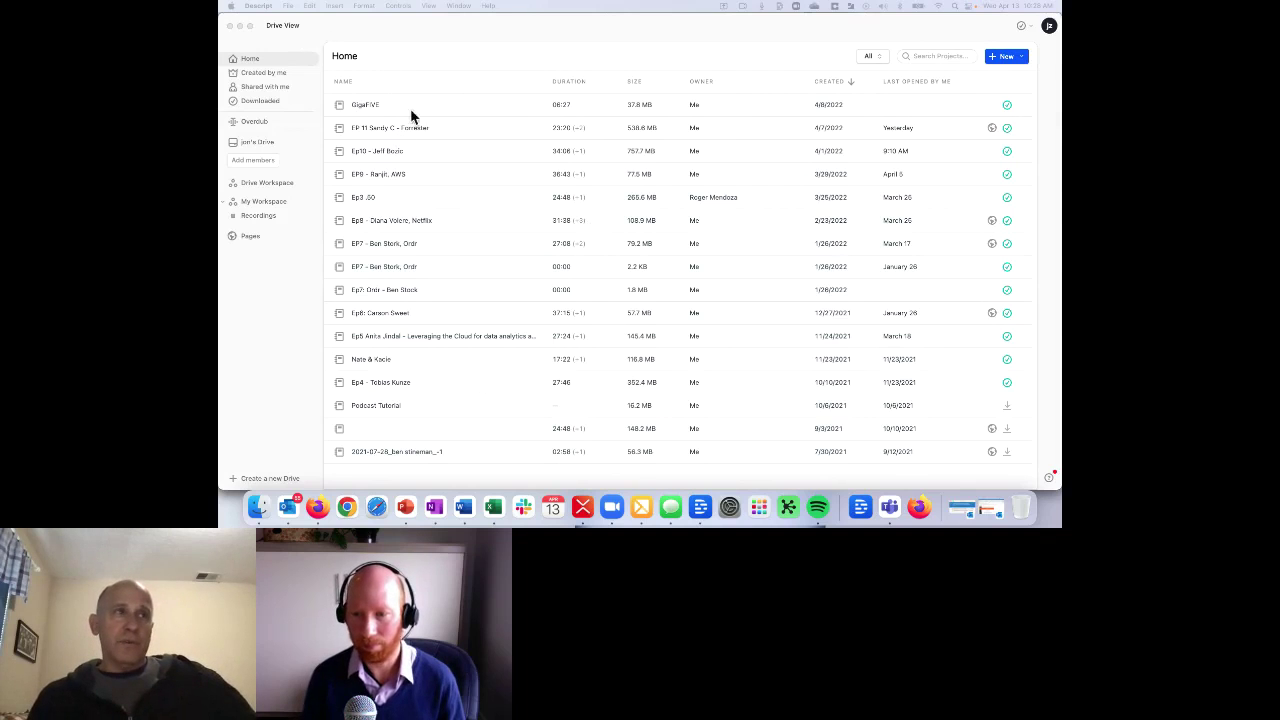
# - Create a new project named "demo" in My Workspace
pyautogui.click(427, 145)
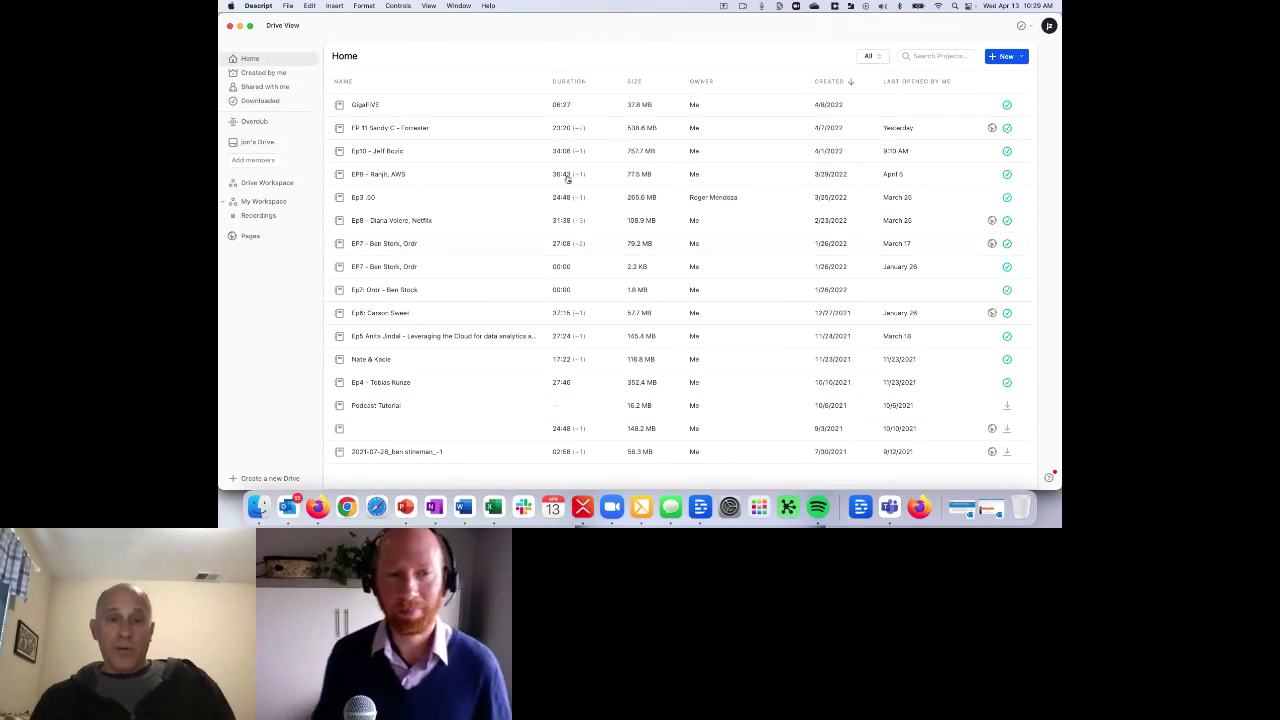
pyautogui.click(1005, 57)
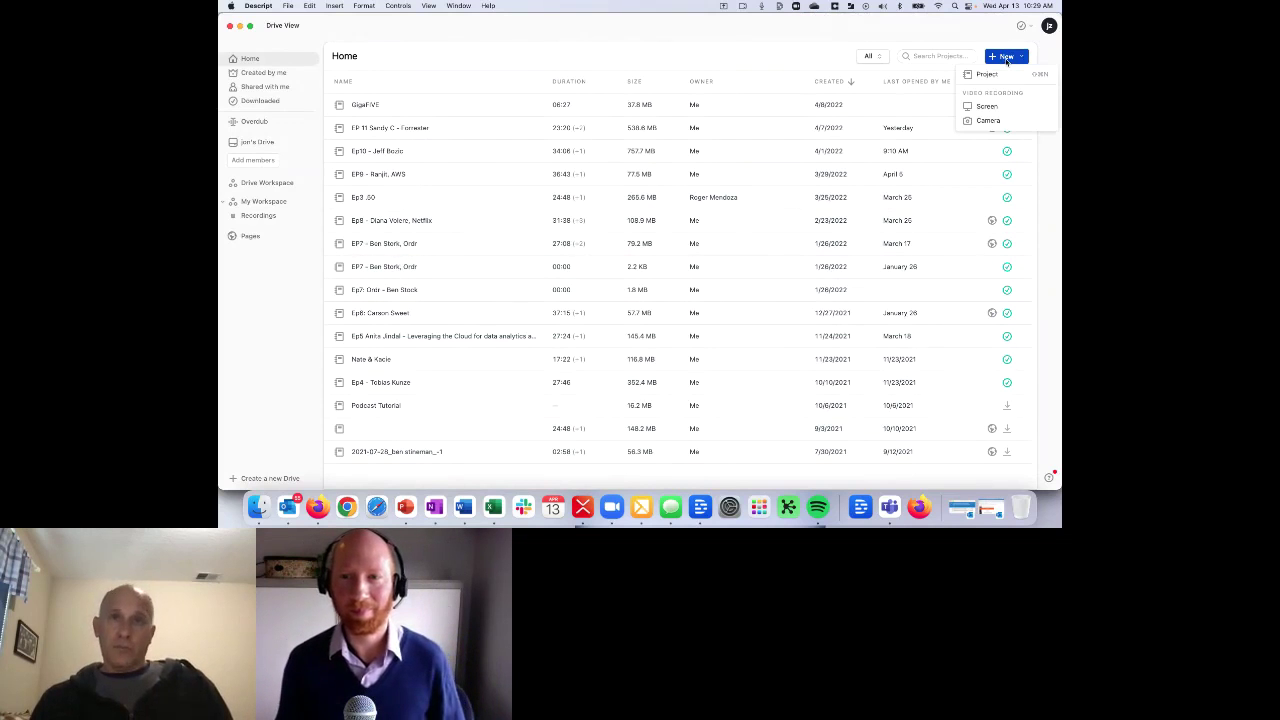
pyautogui.click(993, 76)
pyautogui.write('demo')
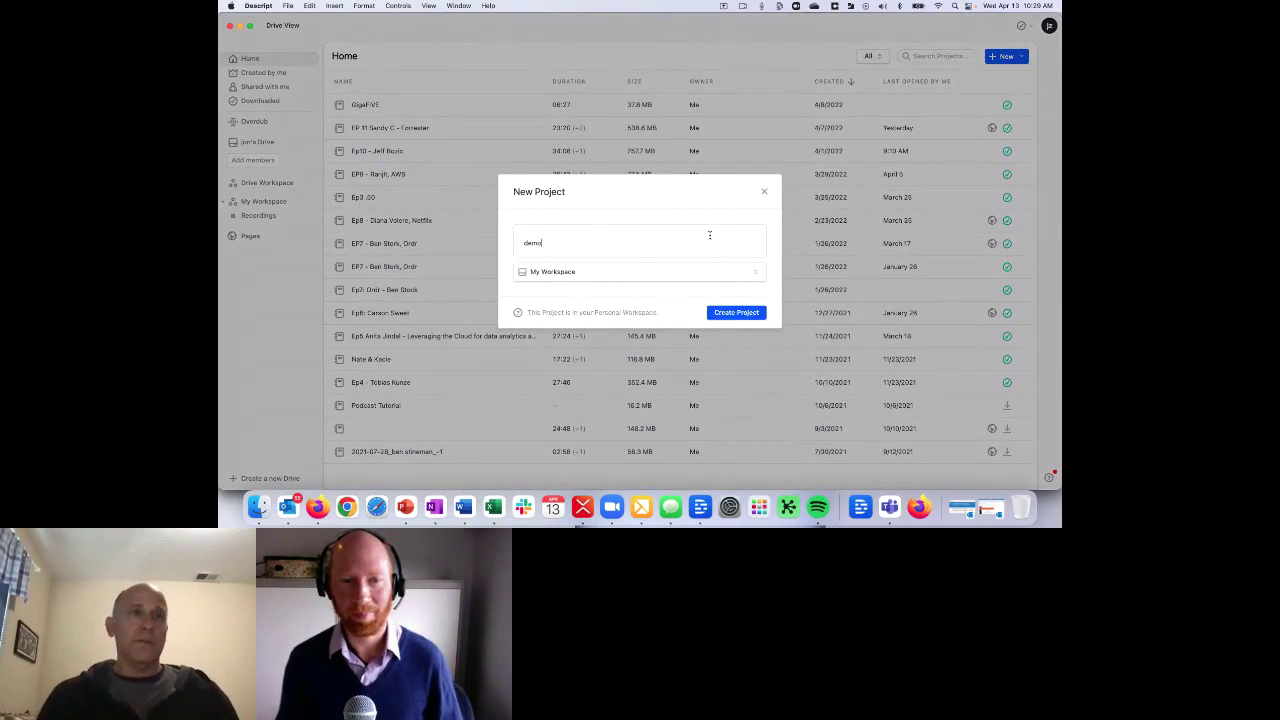
pyautogui.click(710, 311)
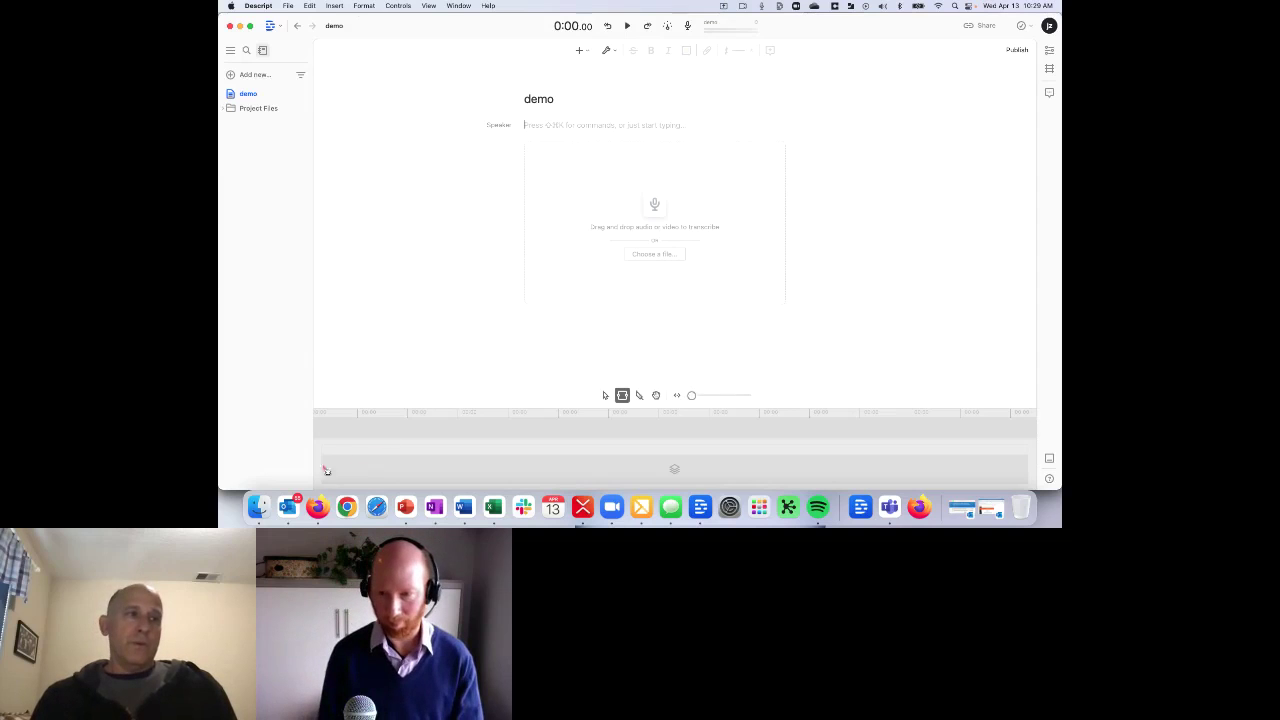
# - Import the video file video1023846997.mp4 from the DEMO folder into the empty demo composition
pyautogui.click(261, 507)
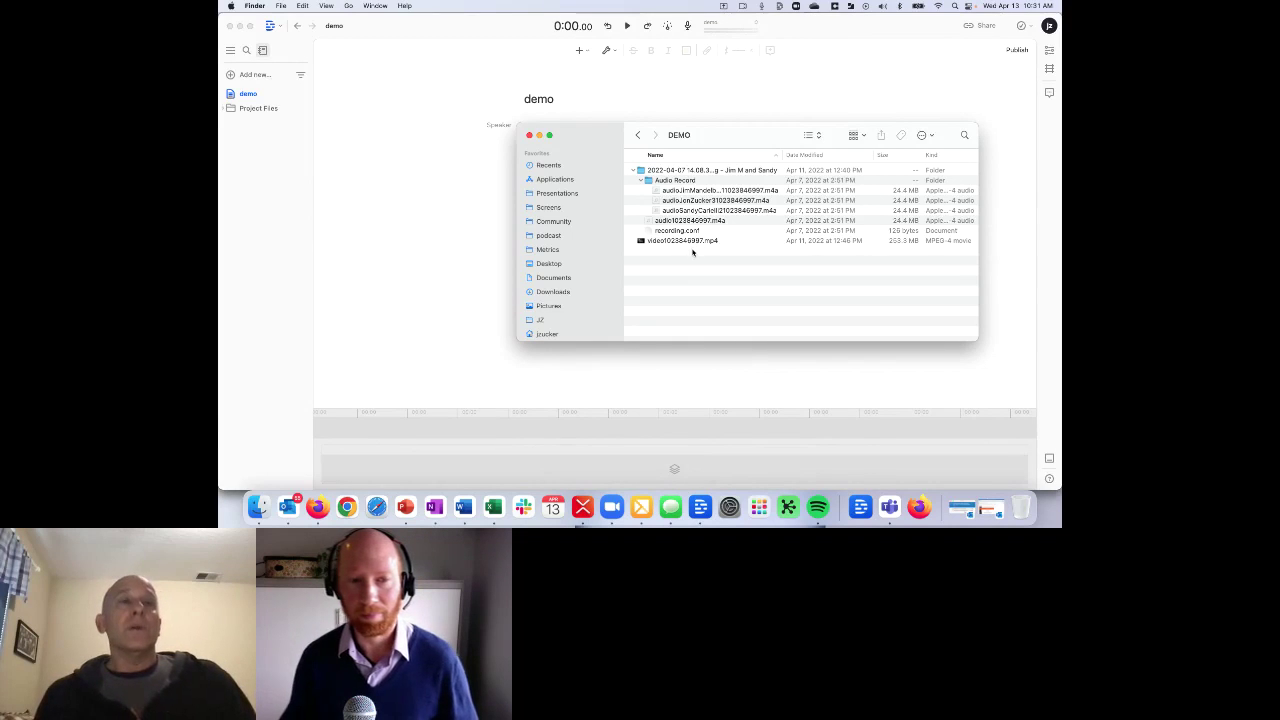
pyautogui.moveTo(697, 243); pyautogui.dragTo(482, 231)
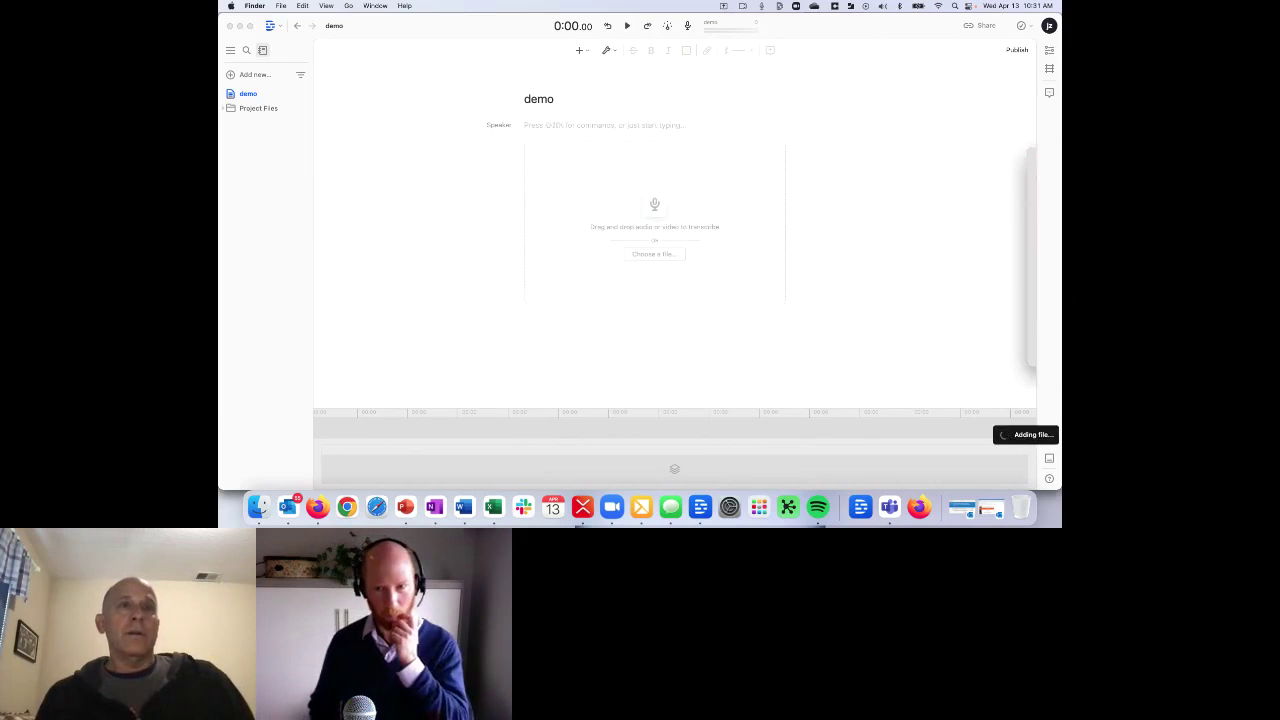
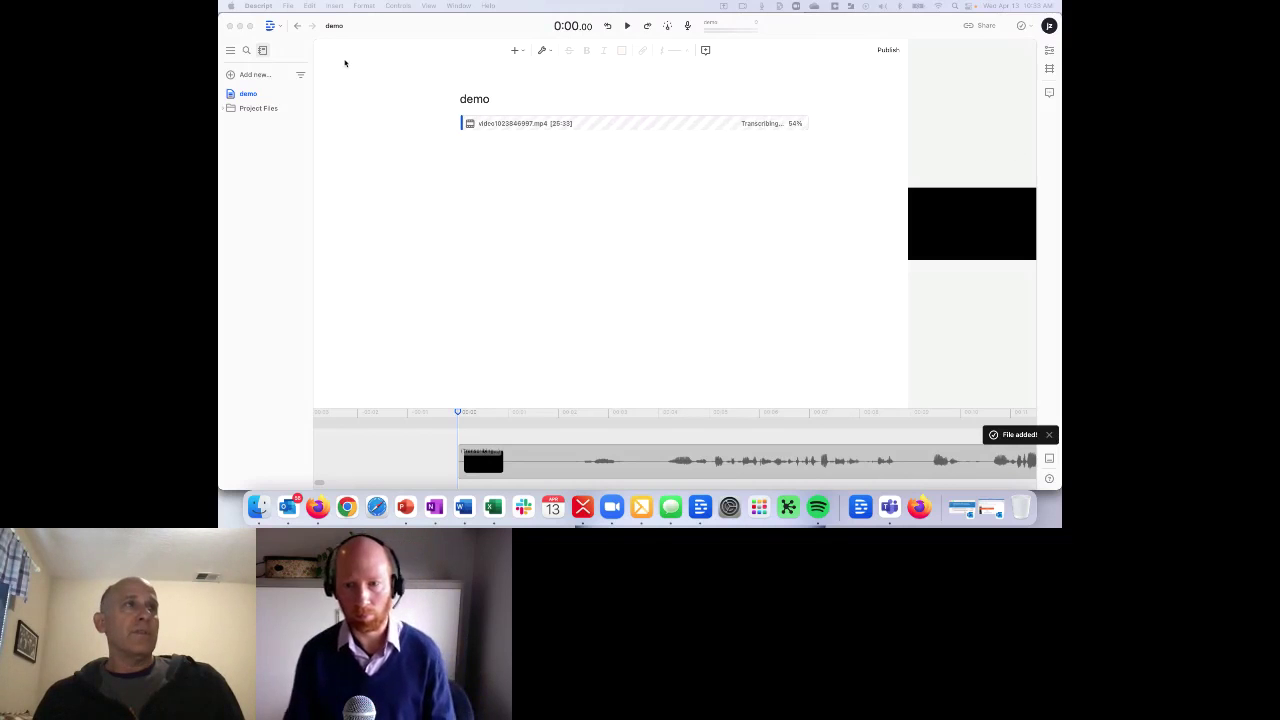
# - Return to the project list and open the EP 11 Forrester episode project
pyautogui.click(296, 30)
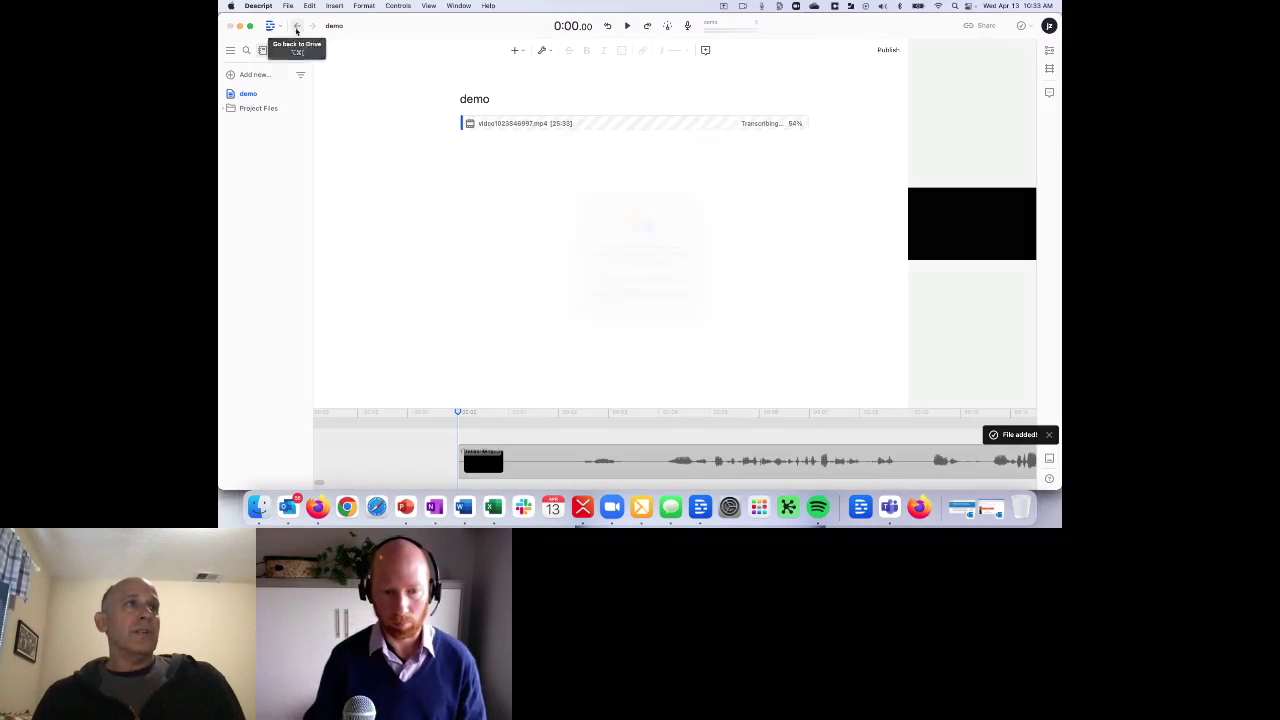
pyautogui.click(296, 30)
pyautogui.click(612, 281)
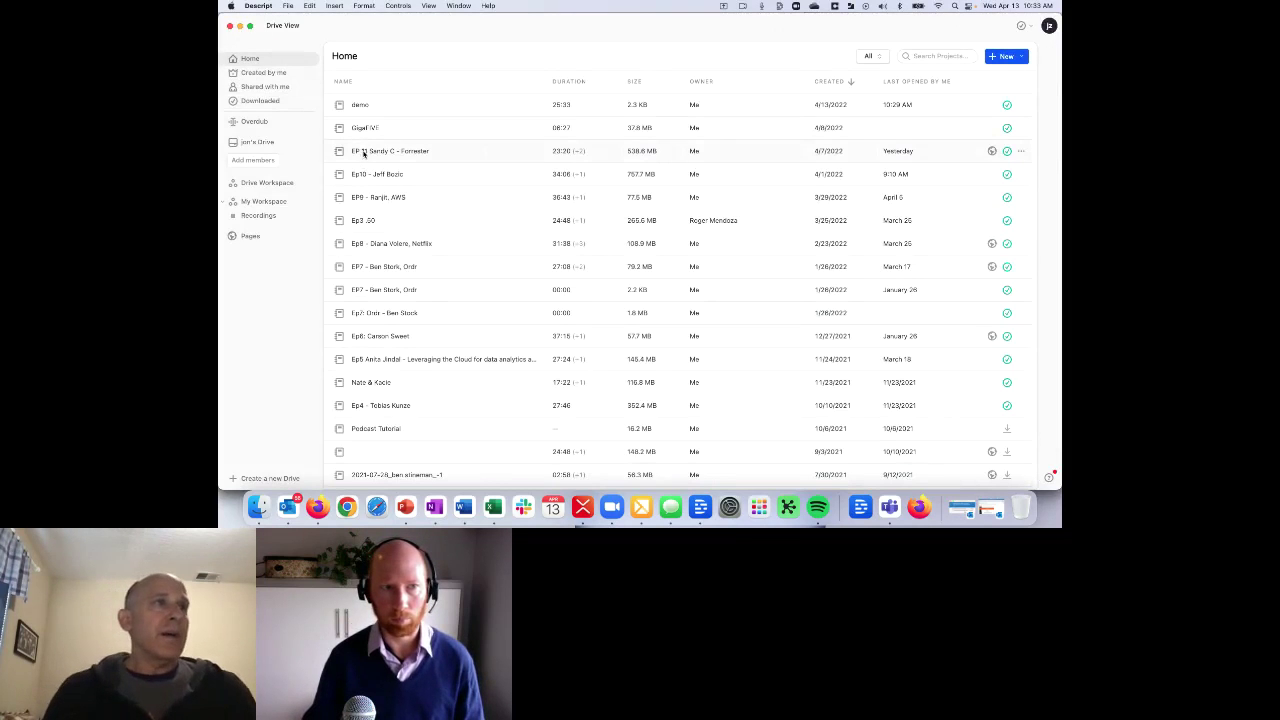
pyautogui.click(364, 151)
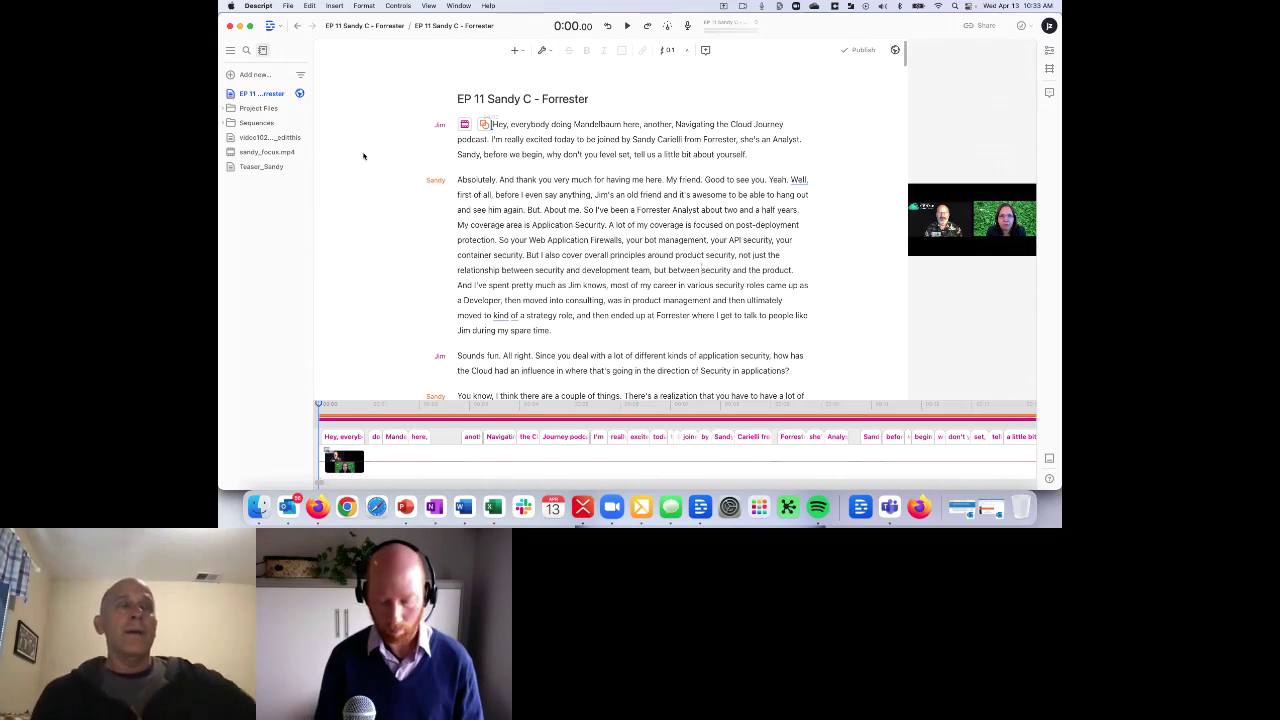
# - Skim the episode transcript and examine how the words "Absolutely" and "overall" line up with the audio in the timeline
pyautogui.scroll(-5, 496, 205)
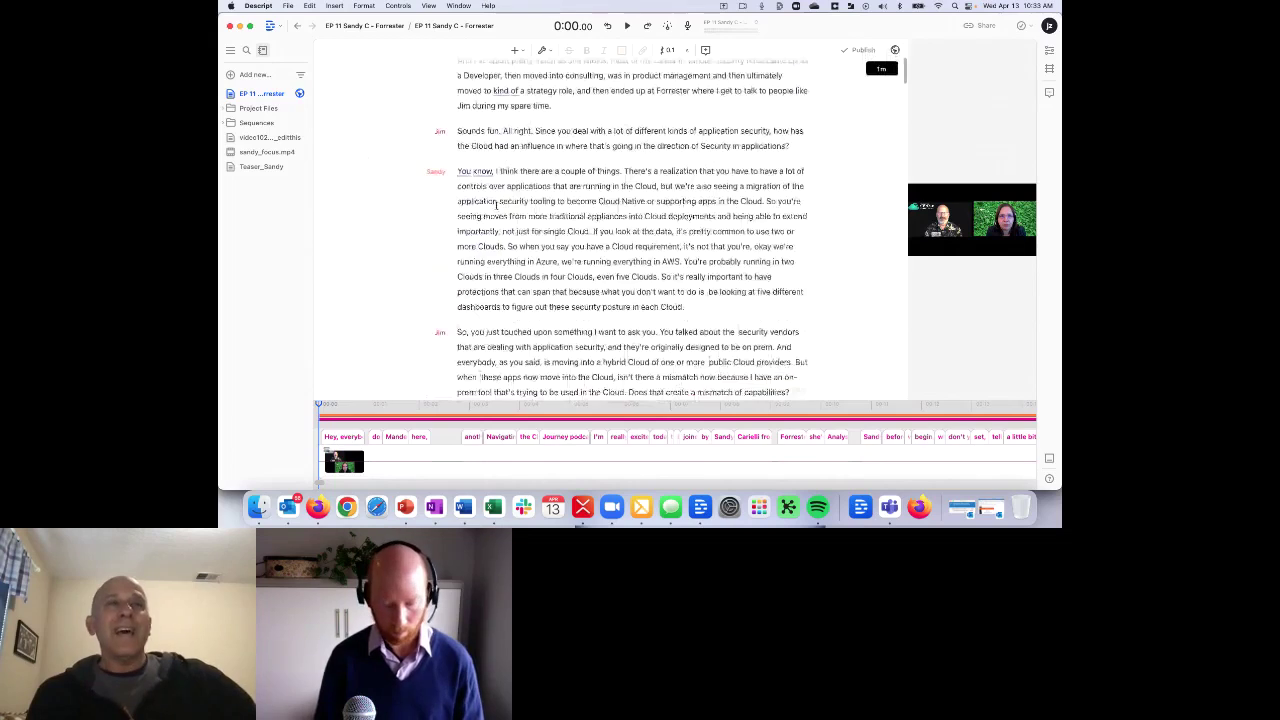
pyautogui.scroll(-15, 496, 205)
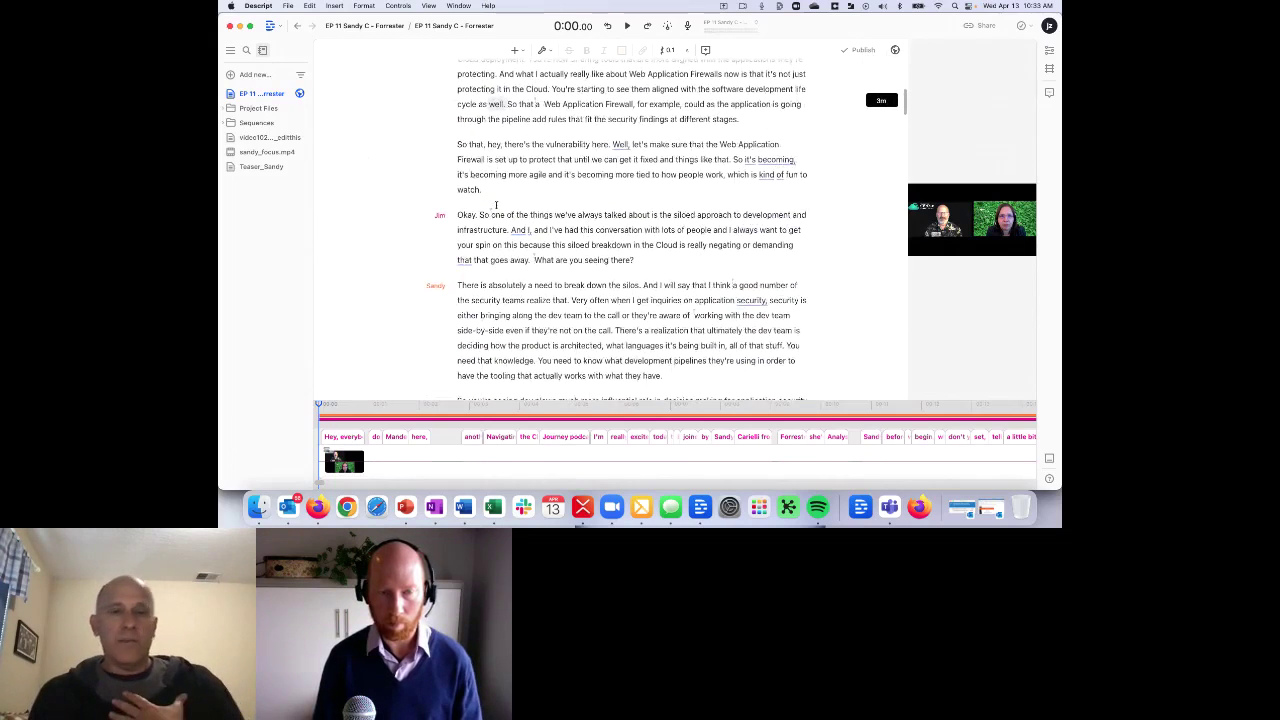
pyautogui.scroll(7, 496, 205)
pyautogui.scroll(7, 496, 205)
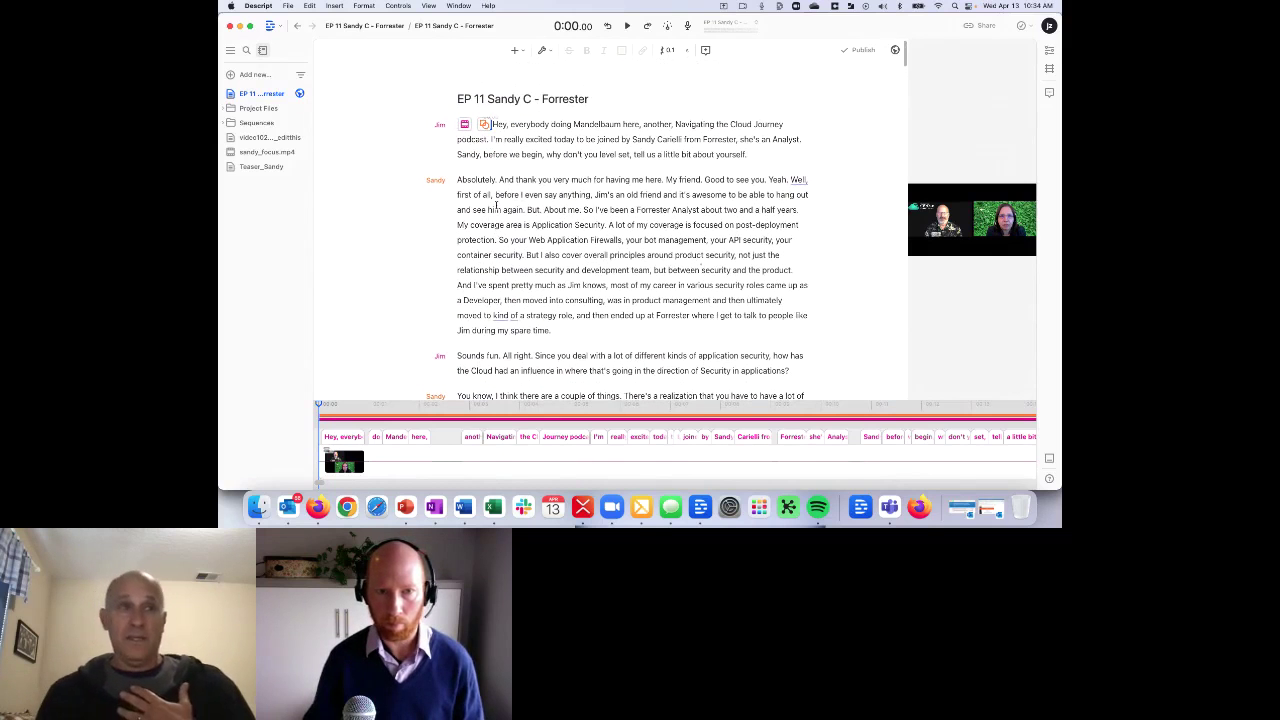
pyautogui.click(474, 180)
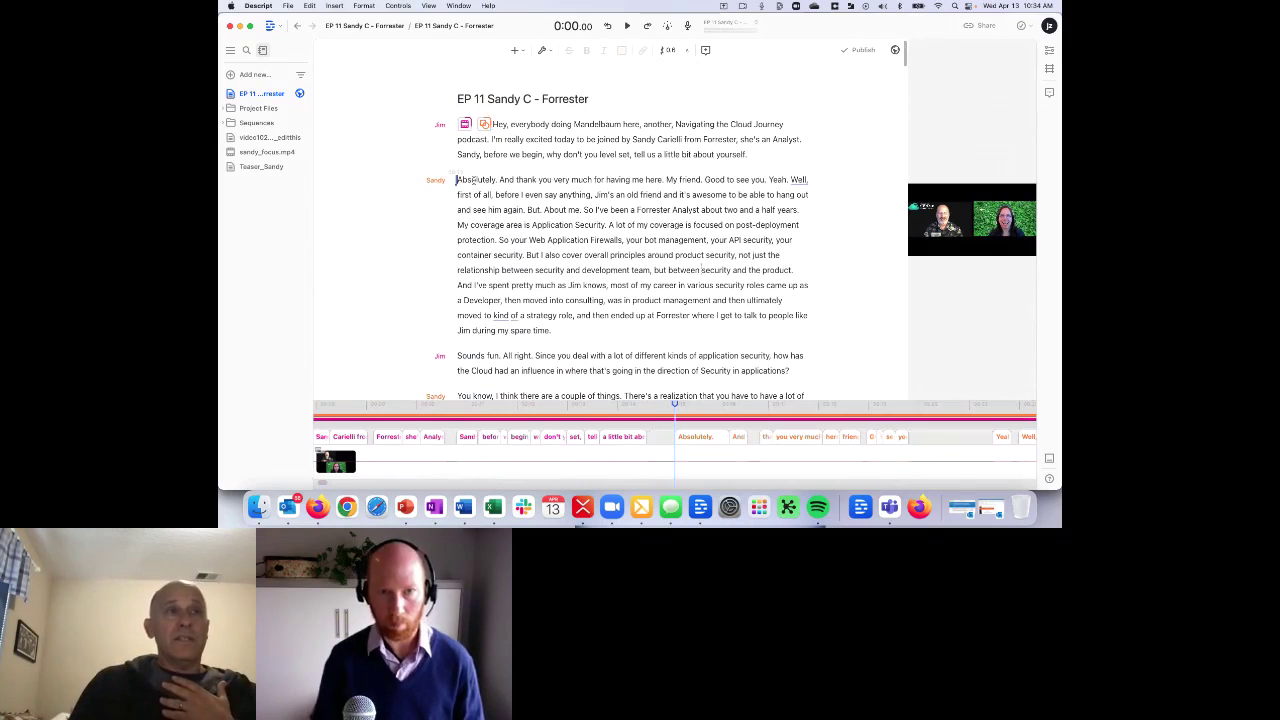
pyautogui.doubleClick(478, 181)
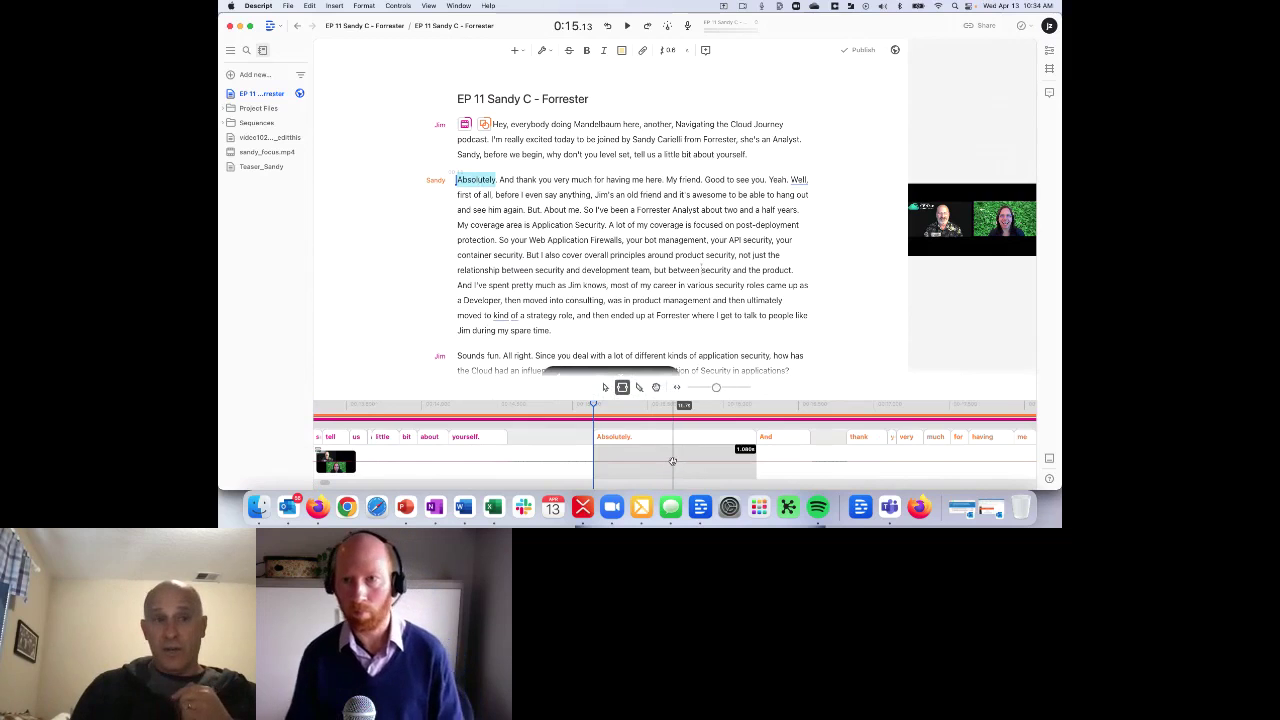
pyautogui.hscroll(10, 672, 461)
pyautogui.moveTo(674, 461); pyautogui.dragTo(732, 455)
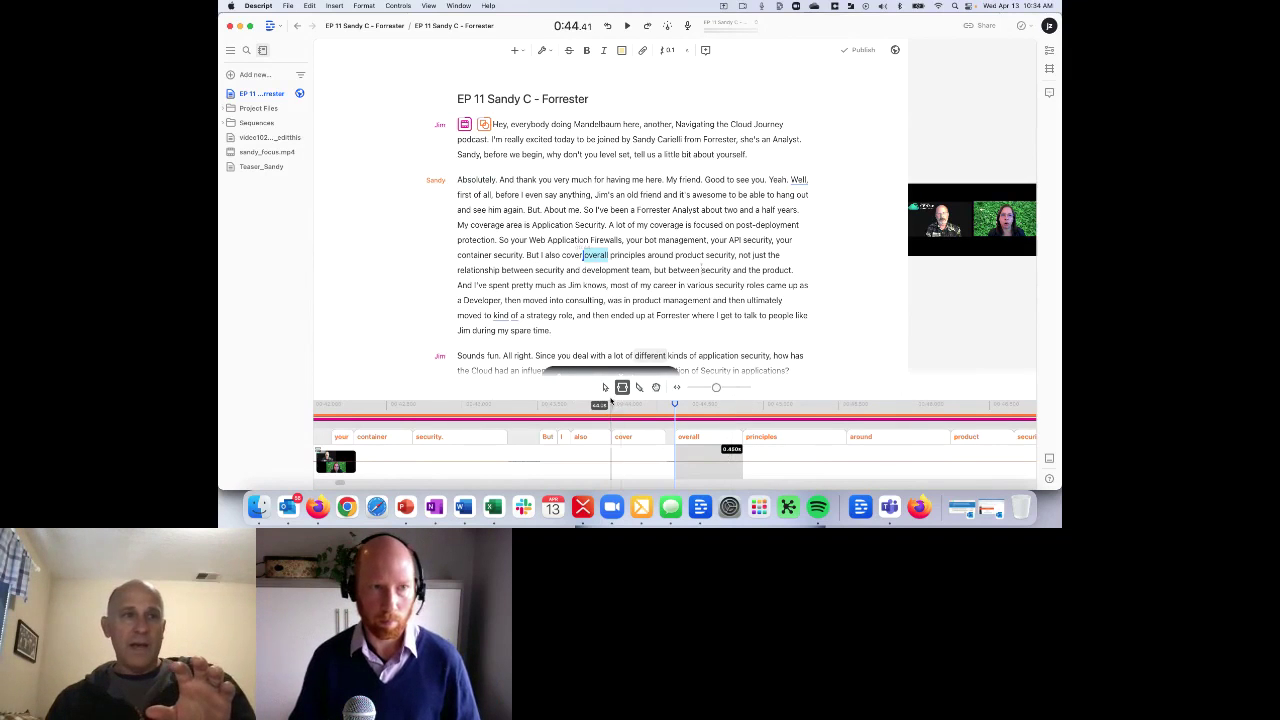
pyautogui.click(652, 462)
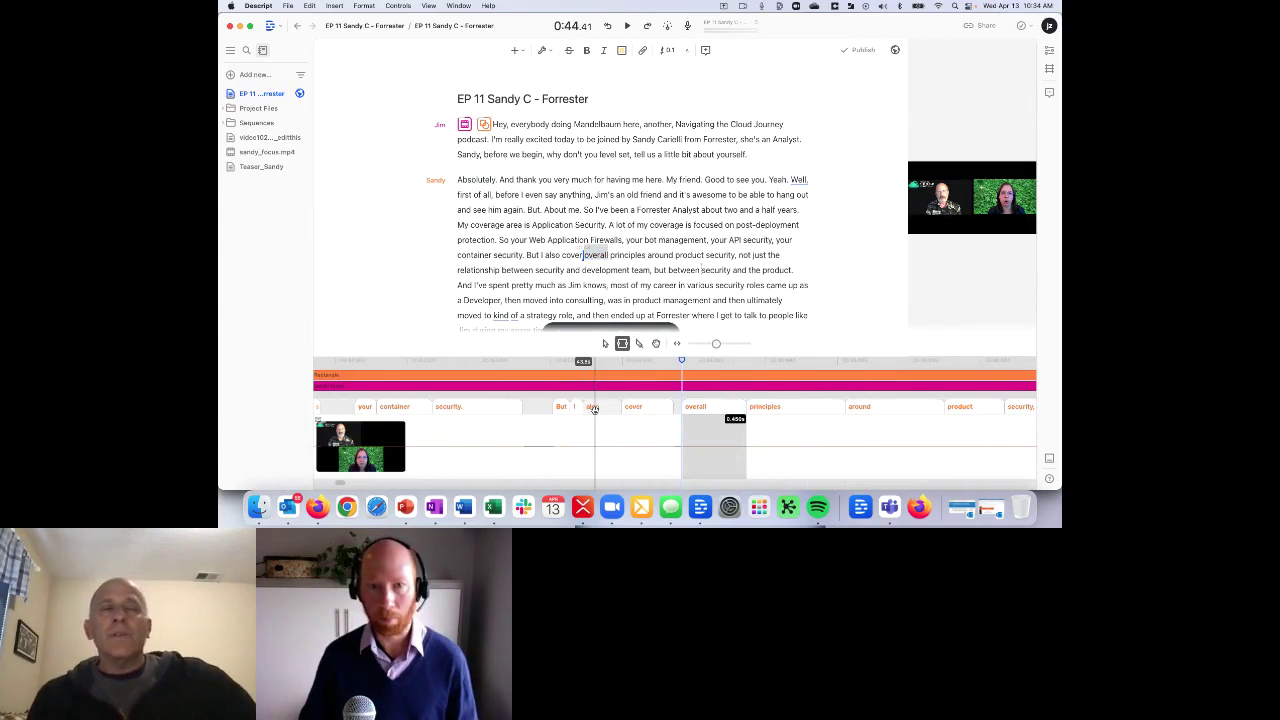
# - Delete the word "overall" from the transcript text and undo the deletion
pyautogui.doubleClick(585, 254)
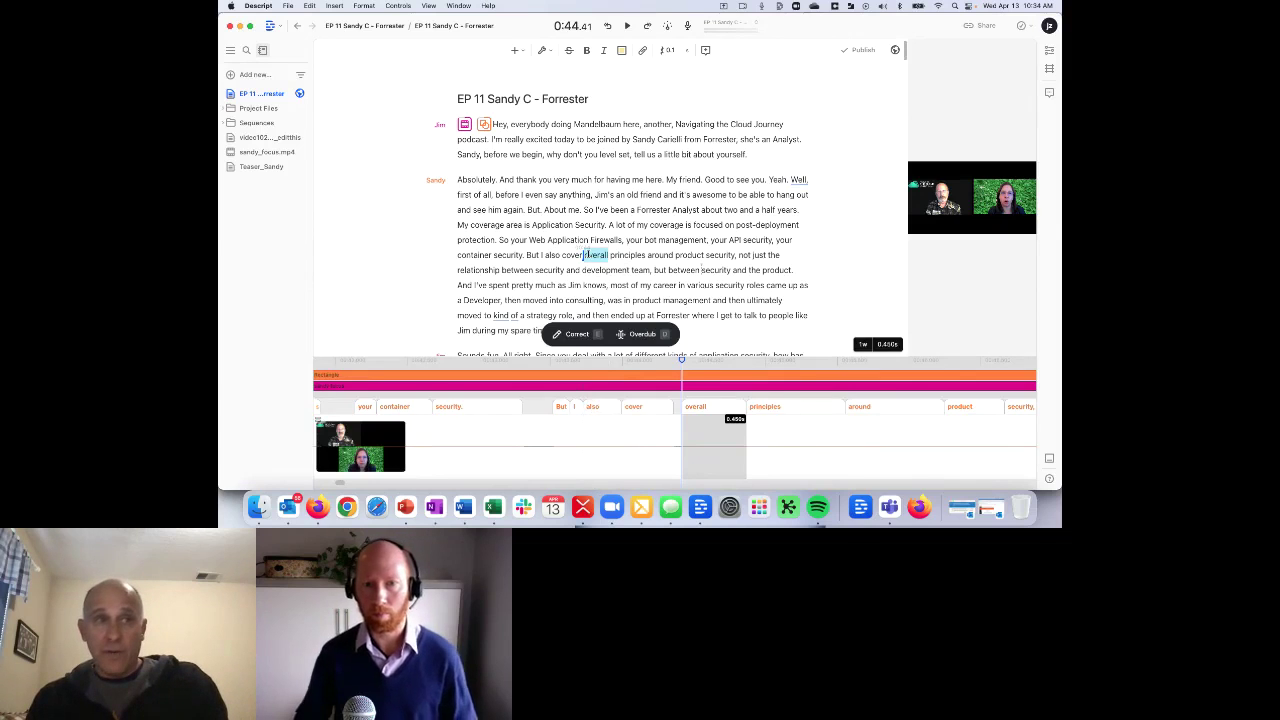
pyautogui.press('BackSpace')
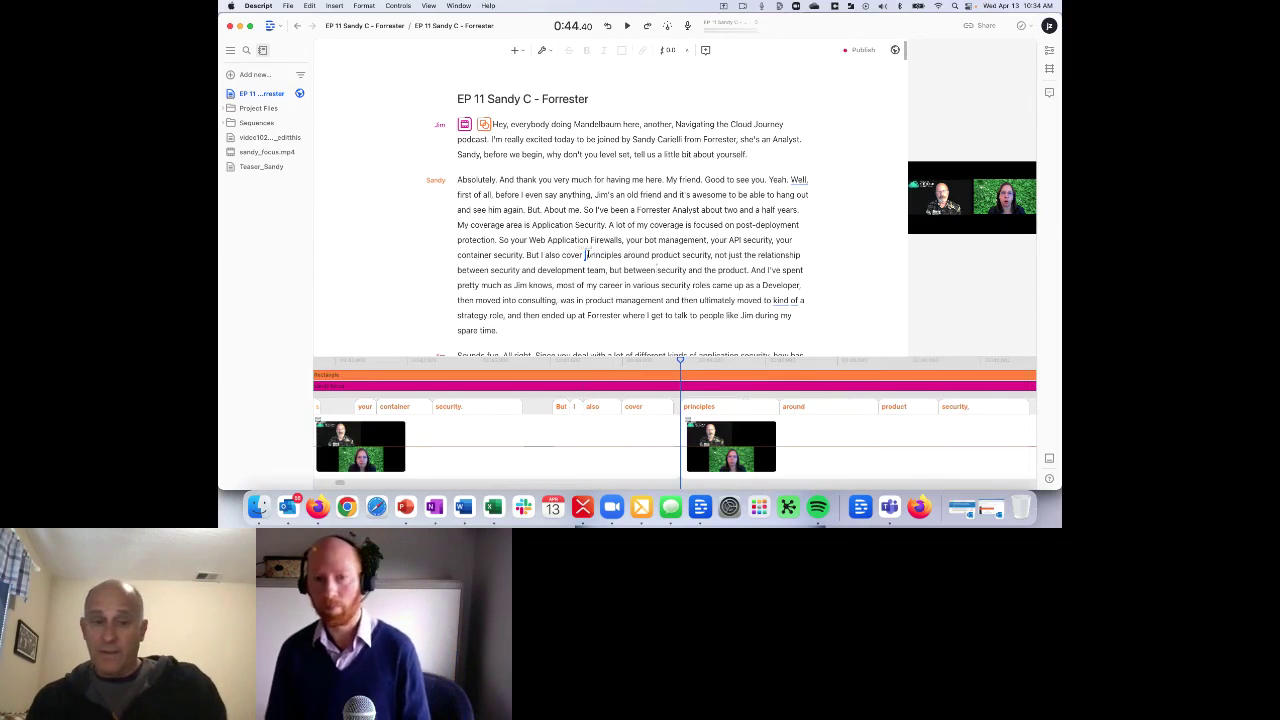
pyautogui.press('super+z')
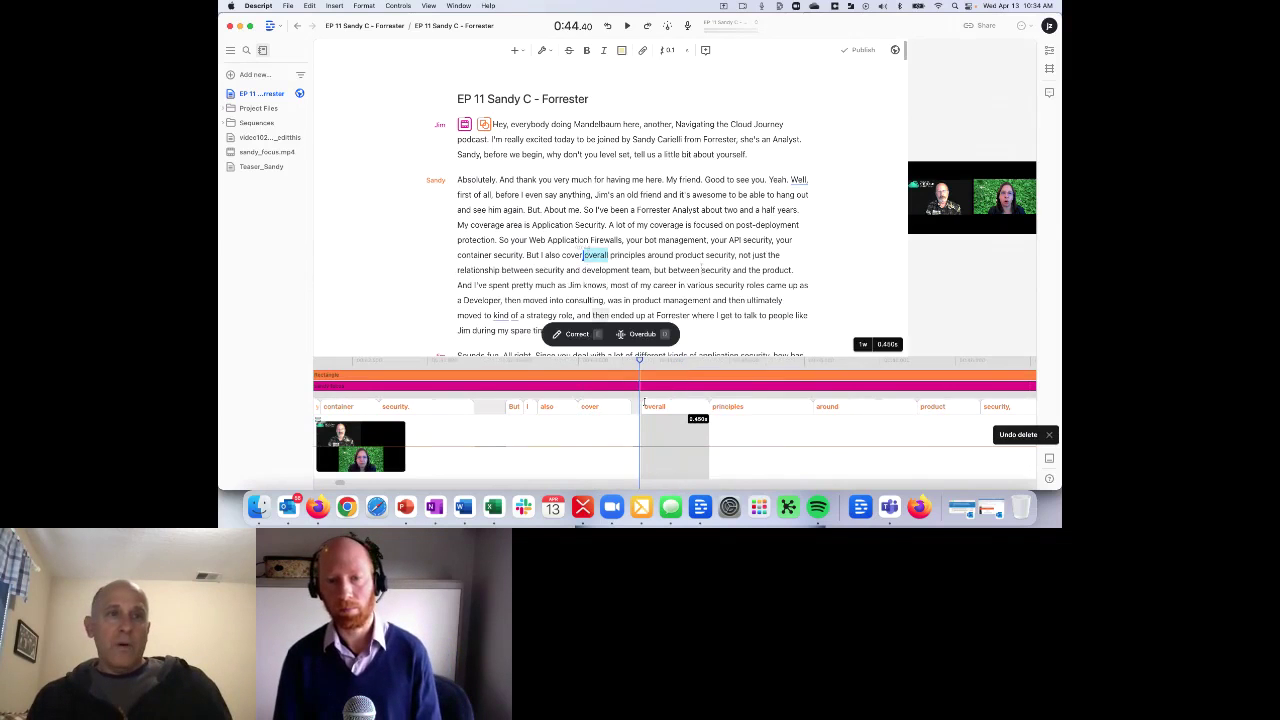
# - Delete the word "principles" directly in the timeline and undo the deletion
pyautogui.click(744, 407)
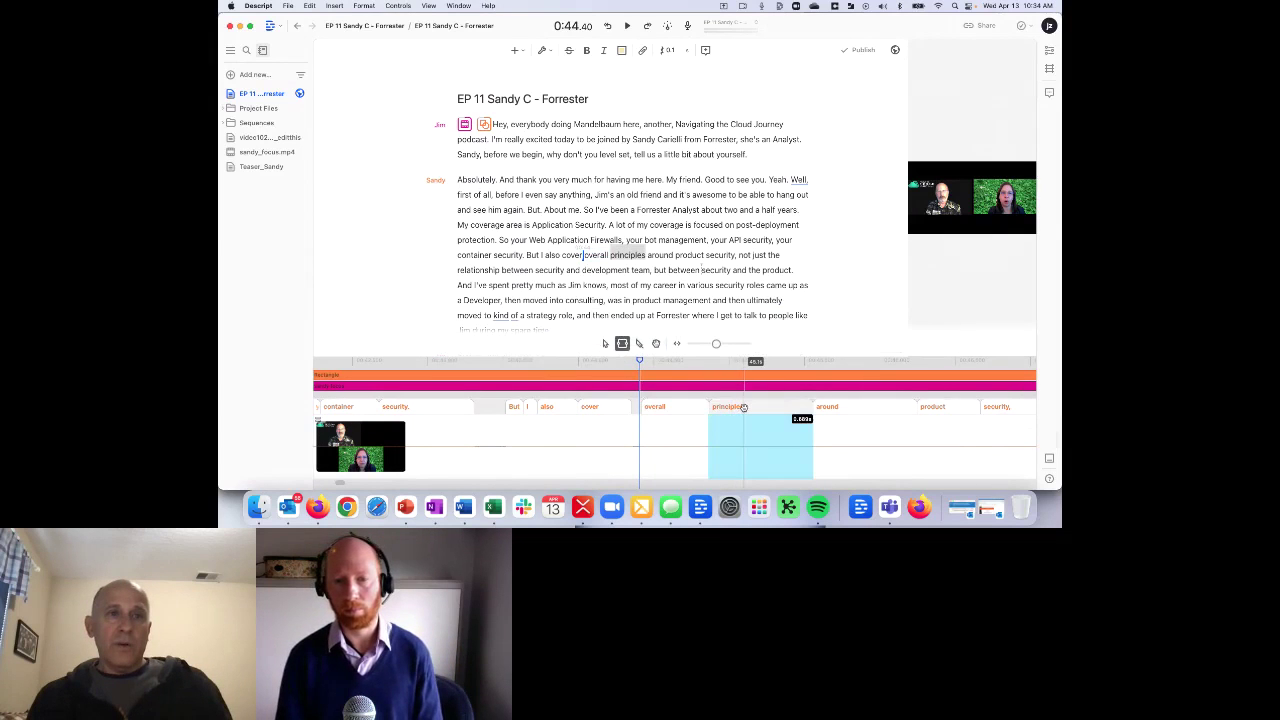
pyautogui.press('BackSpace')
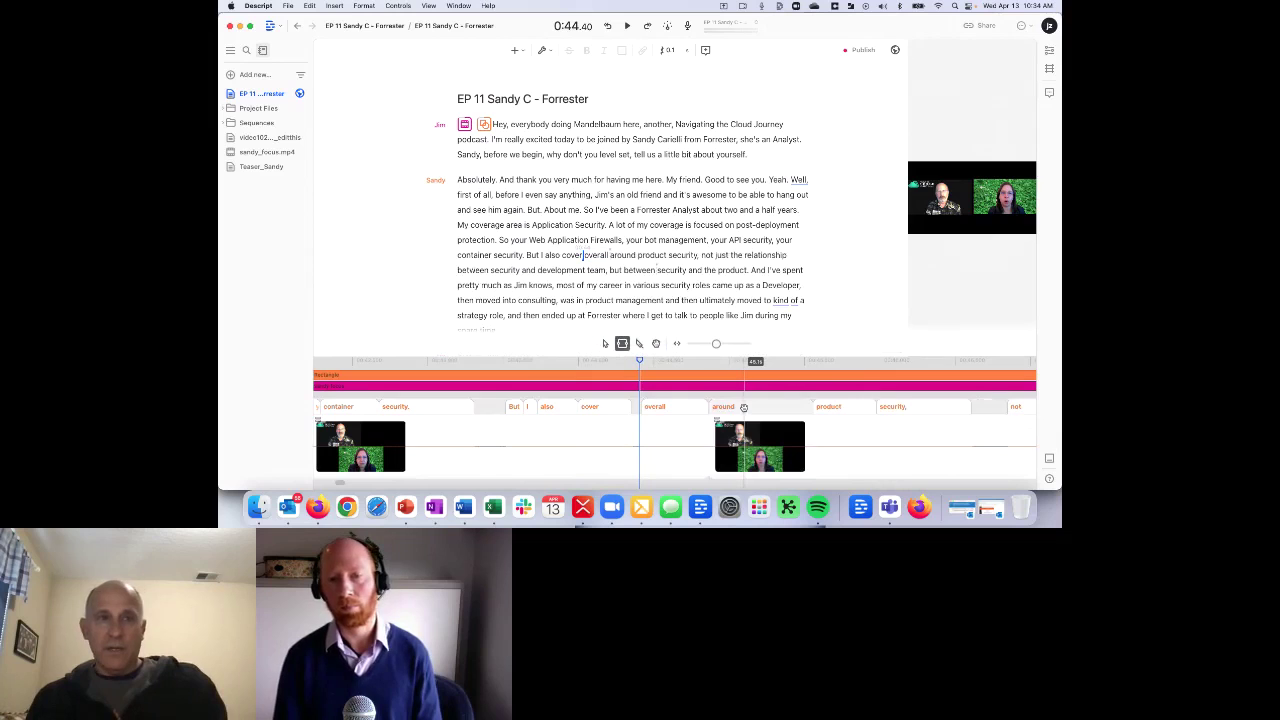
pyautogui.press('super+z')
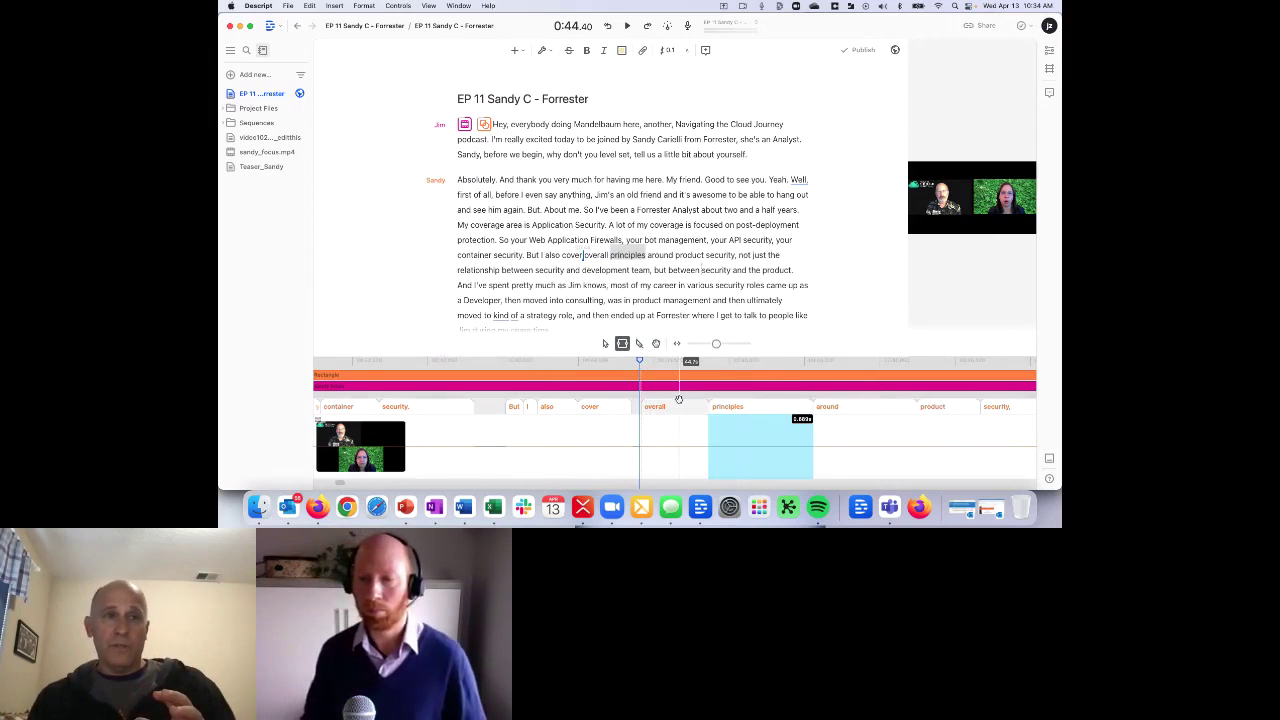
# - Examine the timeline's word labels and waveform around "career in various security roles" at several zoom levels
pyautogui.scroll(-10, 680, 402)
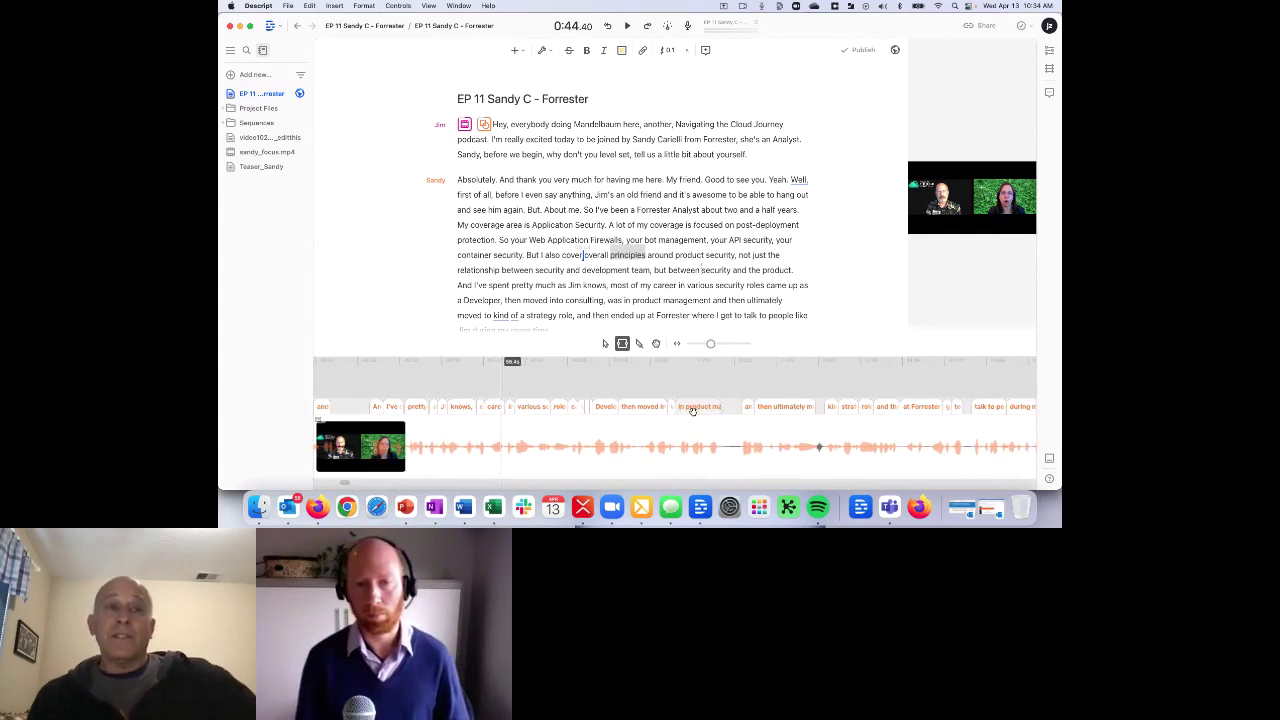
pyautogui.scroll(5, 694, 420)
pyautogui.scroll(3, 698, 442)
pyautogui.hscroll(5, 726, 404)
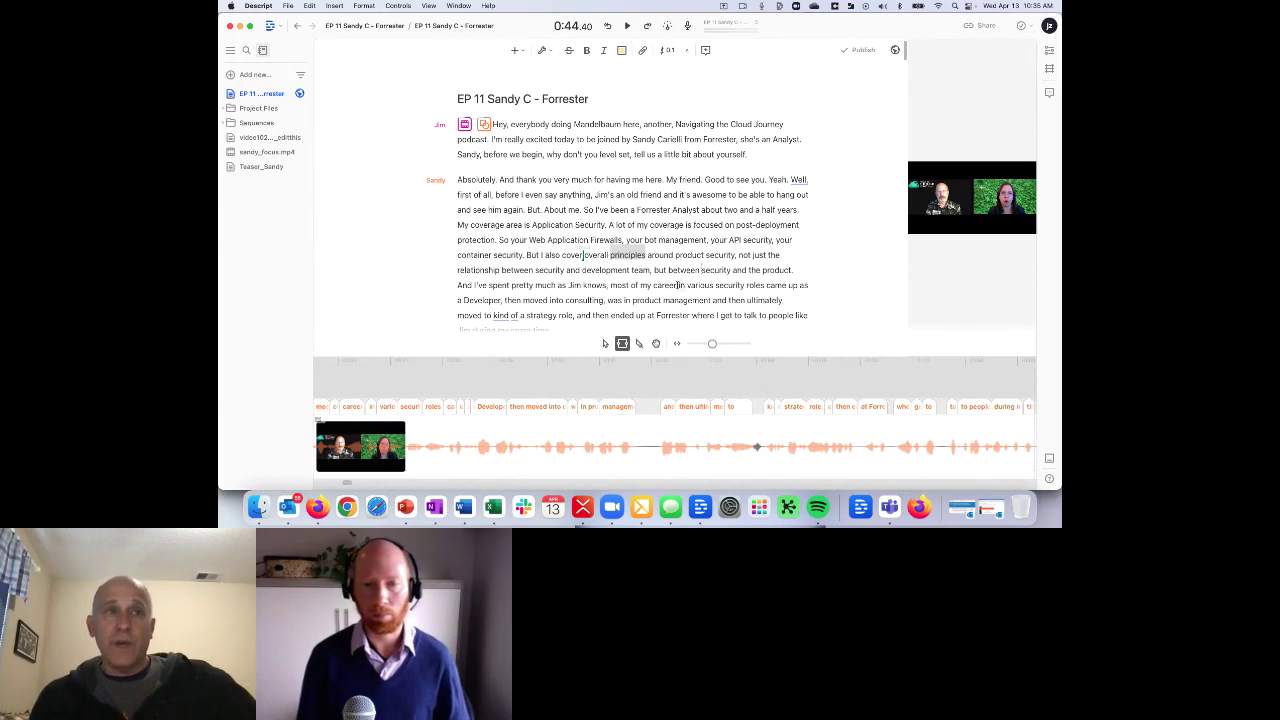
pyautogui.scroll(-8, 677, 285)
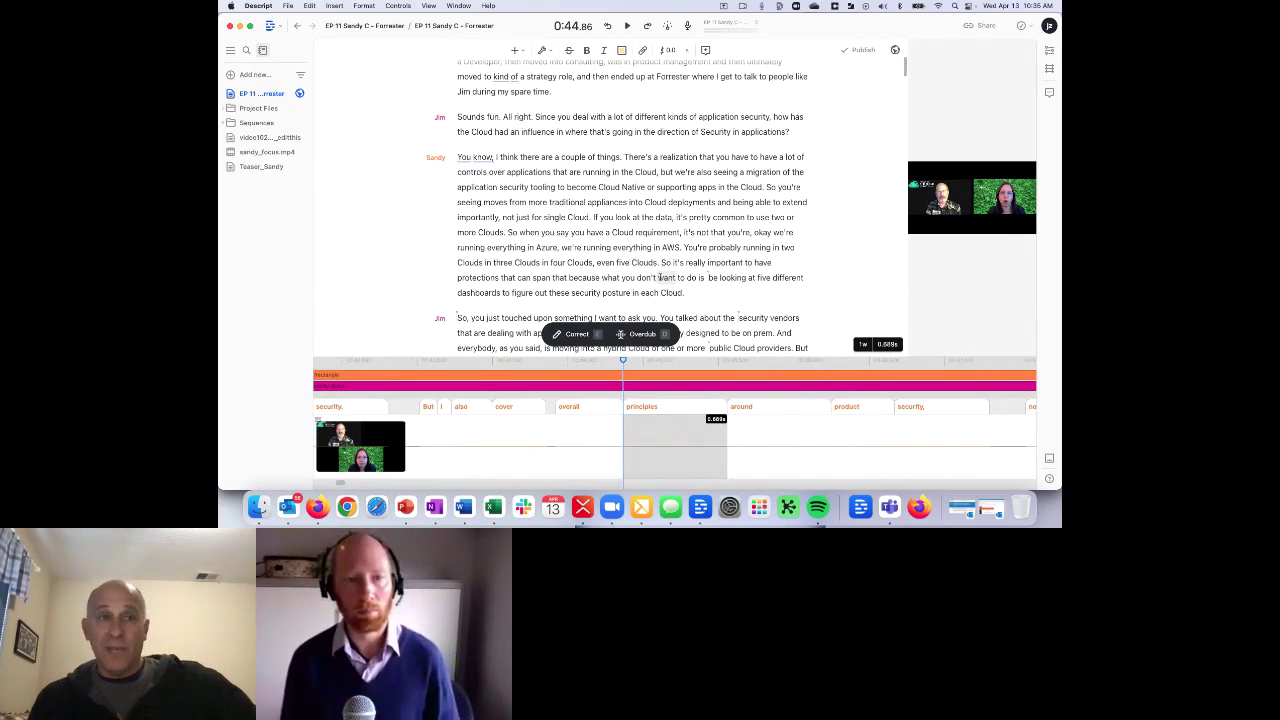
pyautogui.scroll(-8, 789, 429)
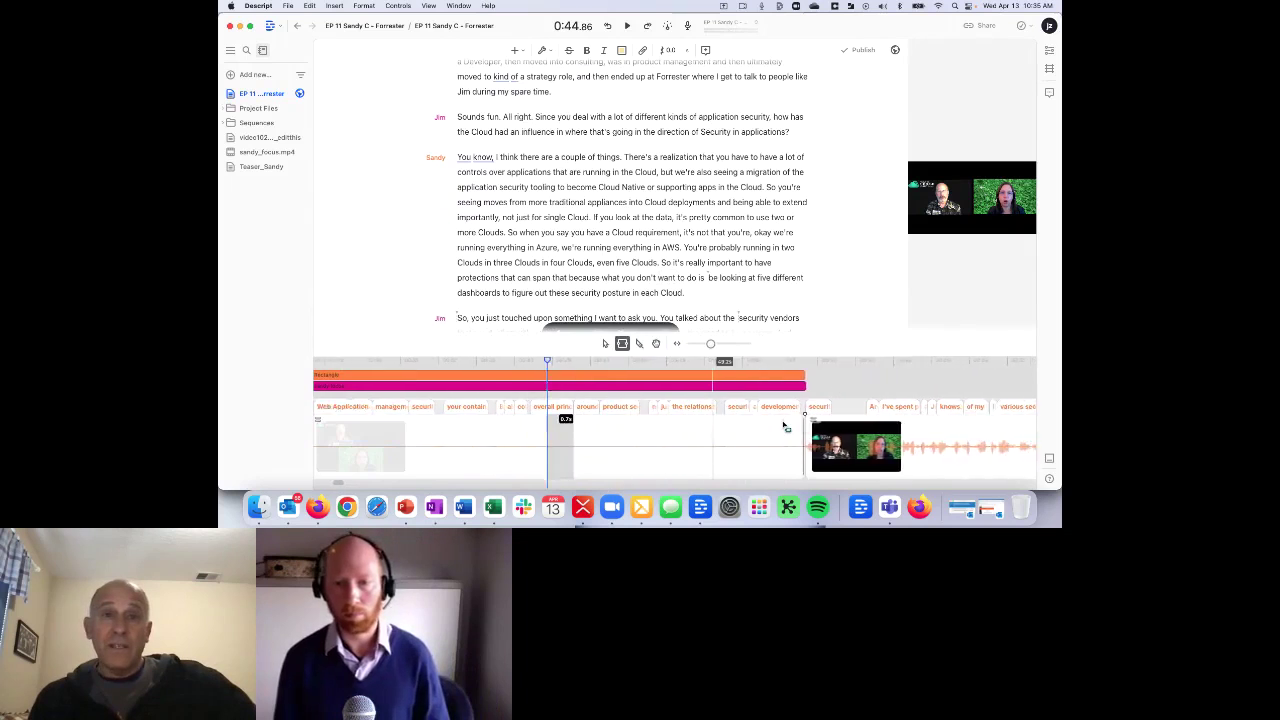
pyautogui.hscroll(10, 786, 427)
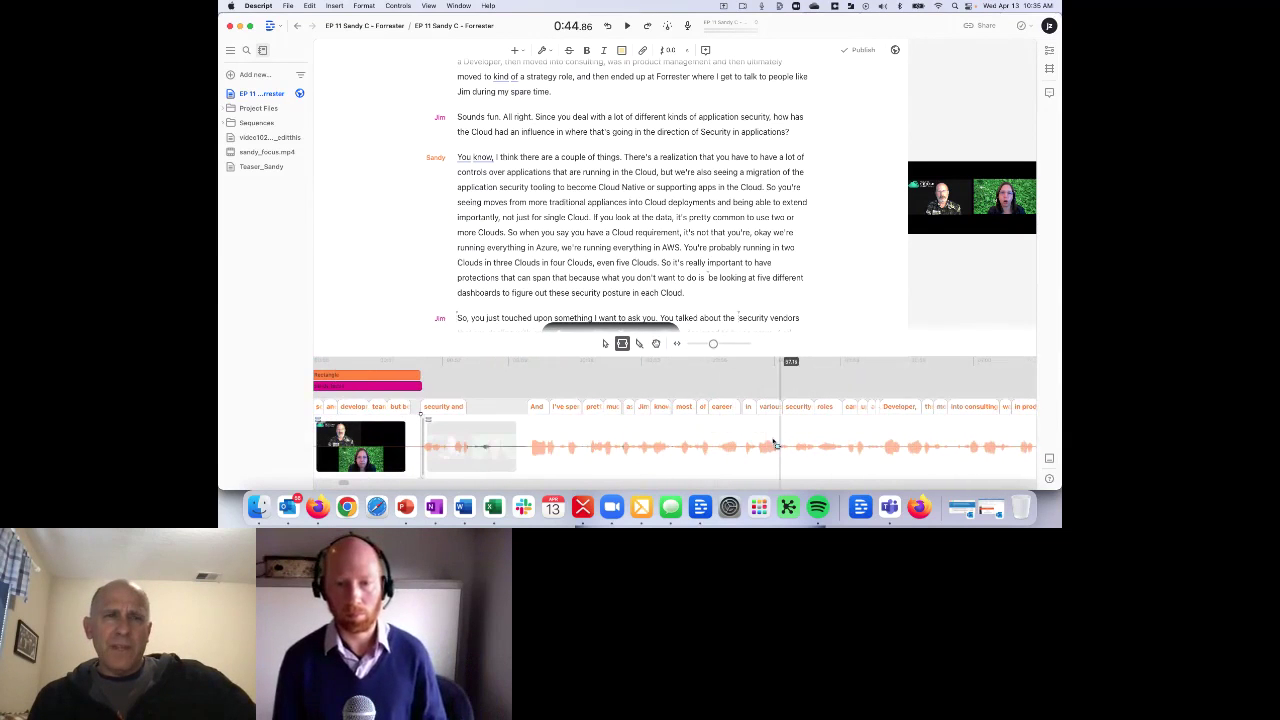
pyautogui.scroll(5, 779, 452)
pyautogui.scroll(-1, 778, 455)
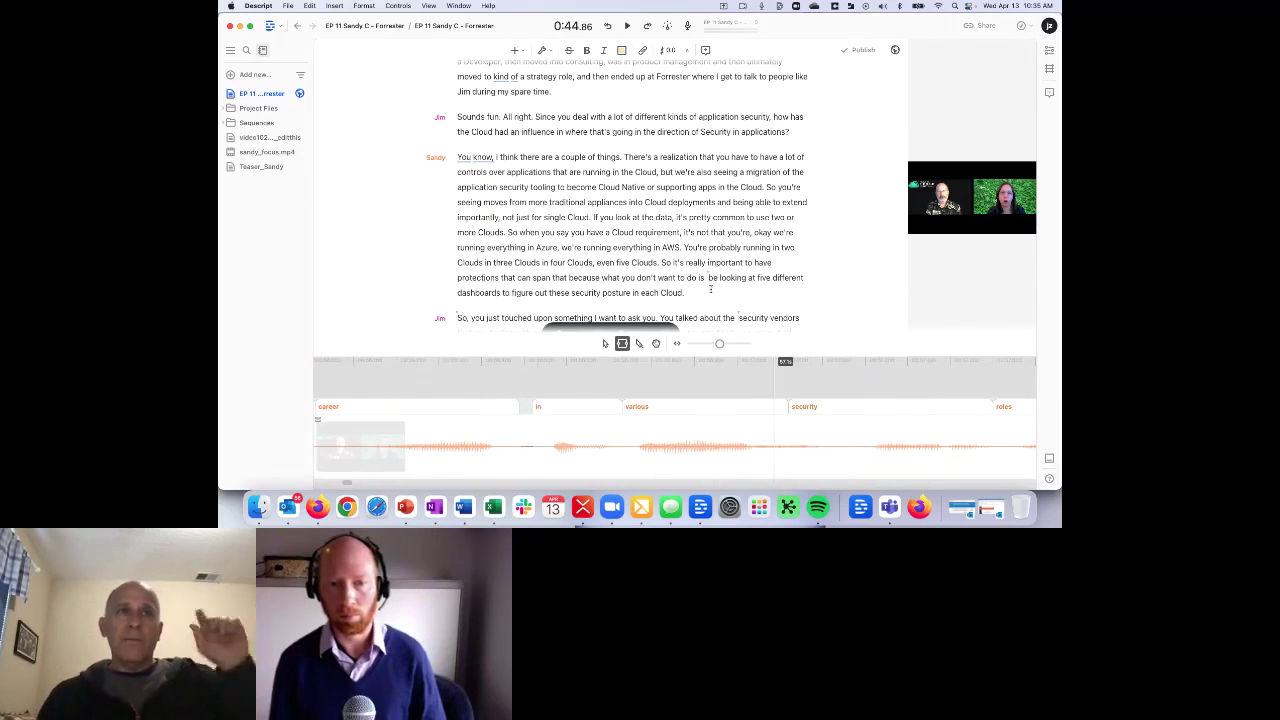
# - Delete the whole question paragraph starting "Sounds fun. All right." from the transcript and undo the deletion
pyautogui.doubleClick(680, 262)
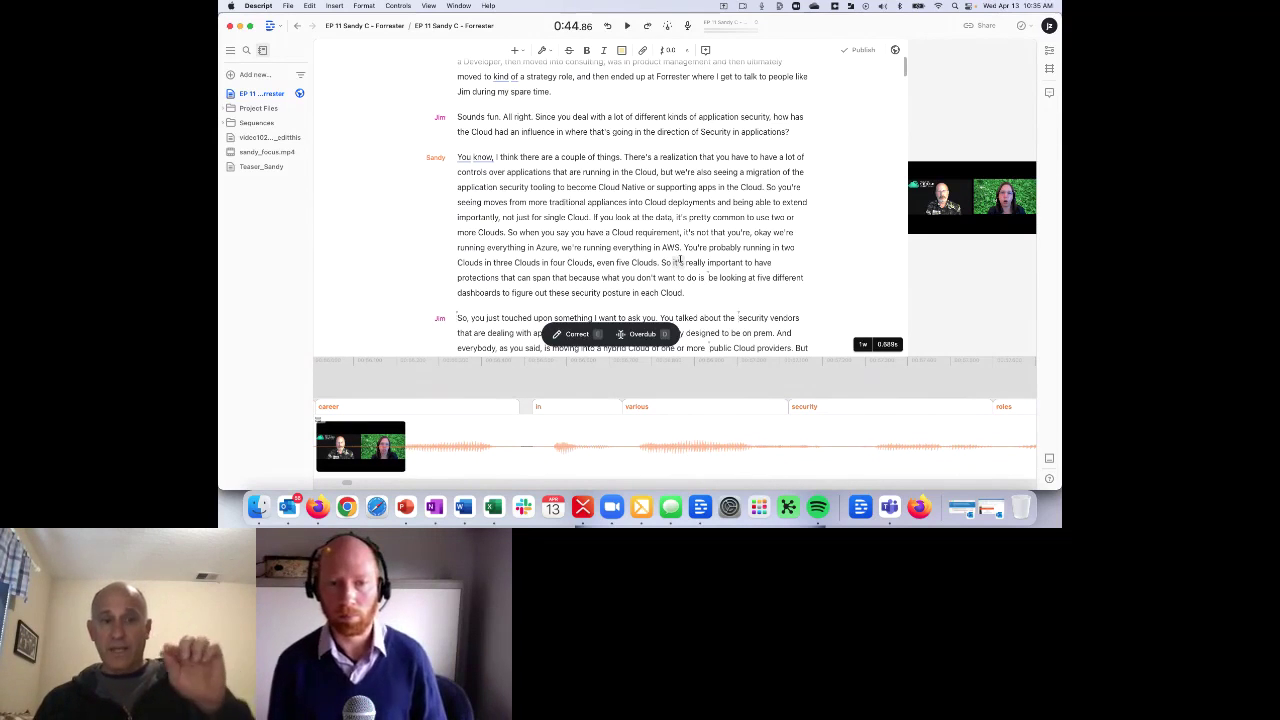
pyautogui.scroll(-2, 680, 262)
pyautogui.scroll(1, 680, 260)
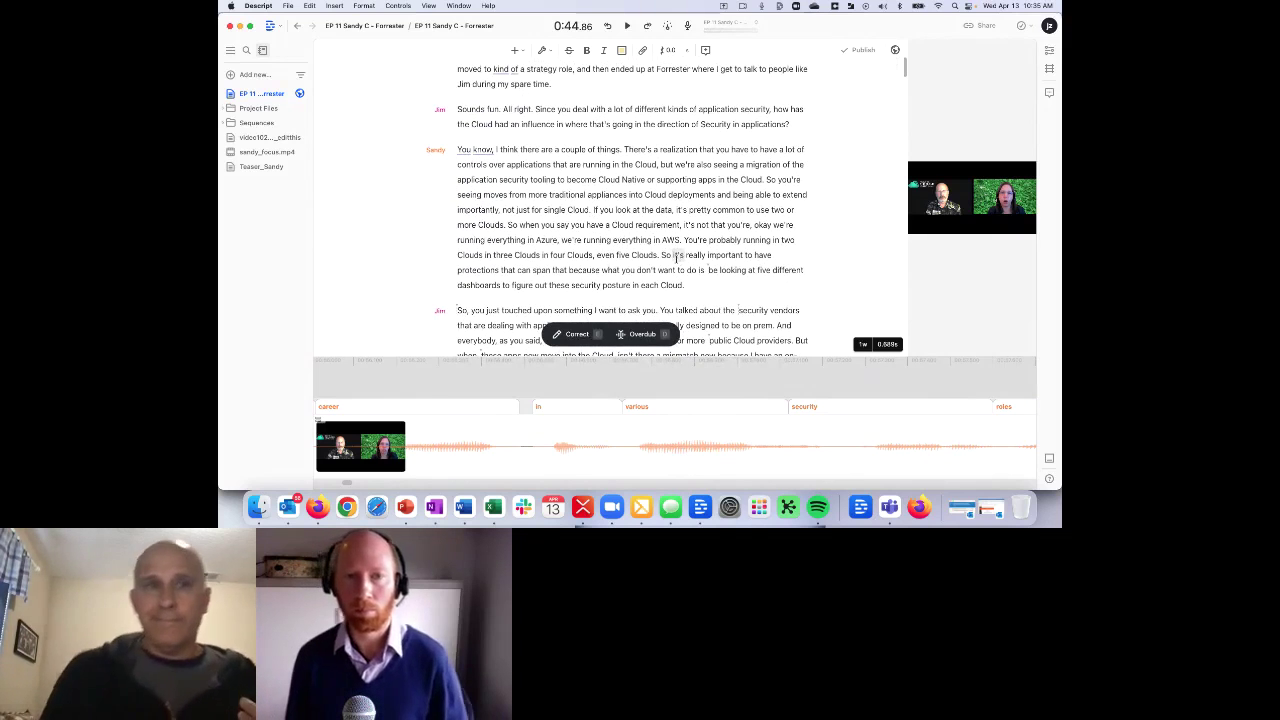
pyautogui.scroll(-1, 675, 265)
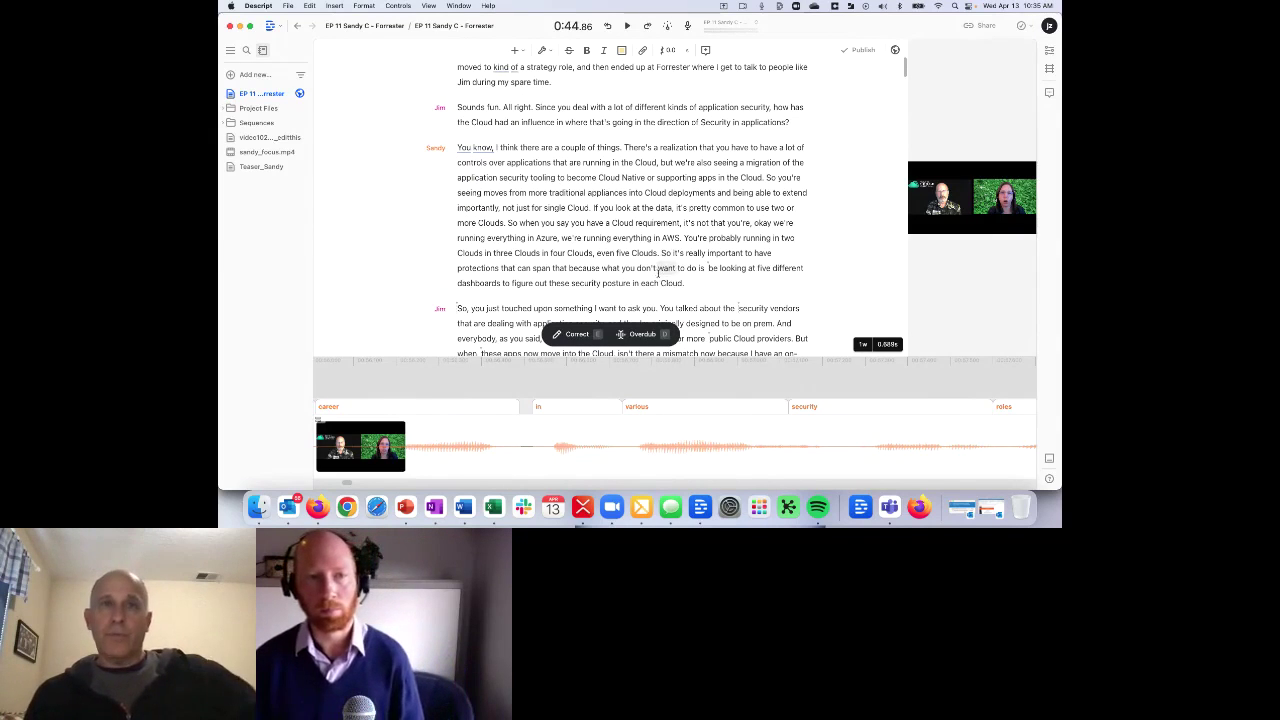
pyautogui.moveTo(457, 107); pyautogui.dragTo(798, 124)
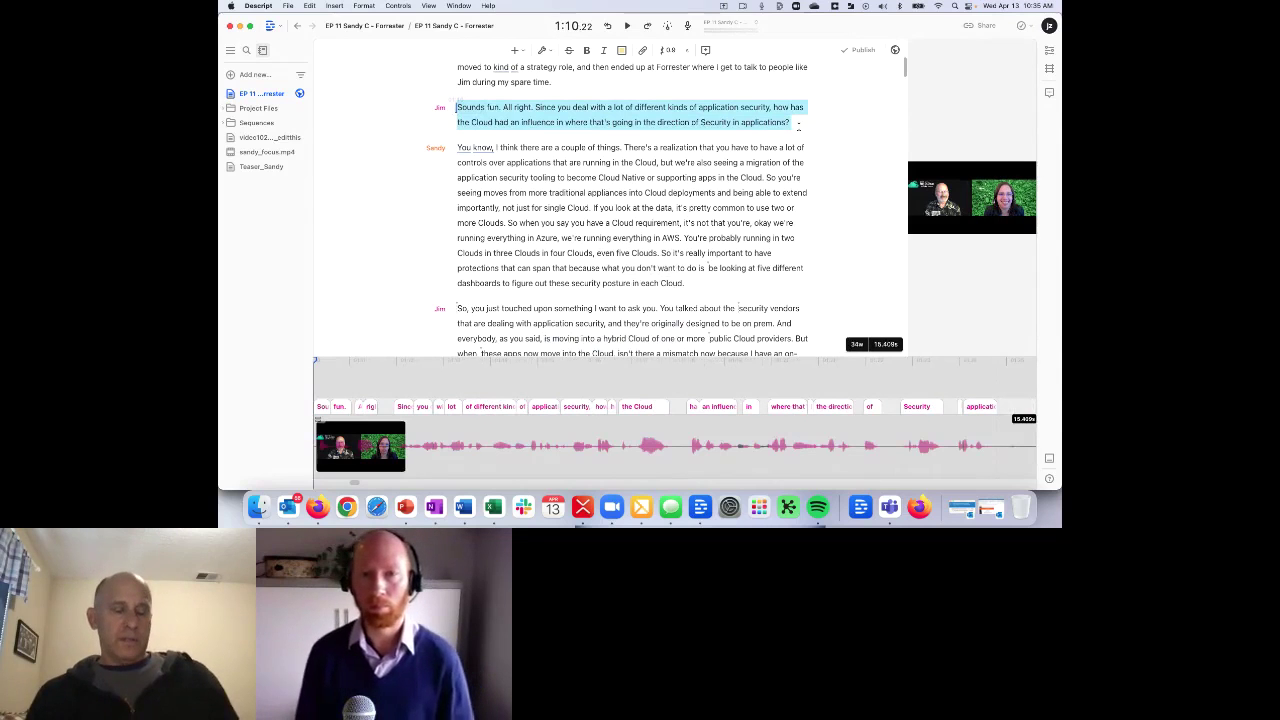
pyautogui.press('BackSpace')
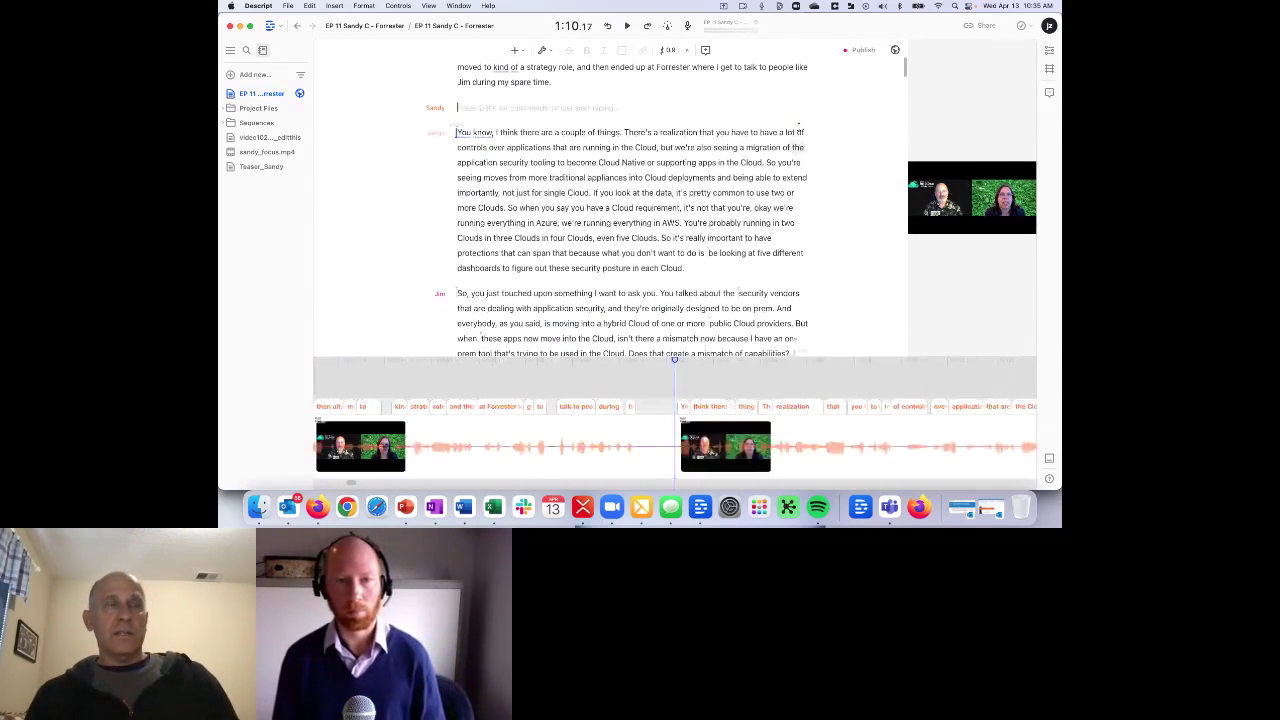
pyautogui.press('super+z')
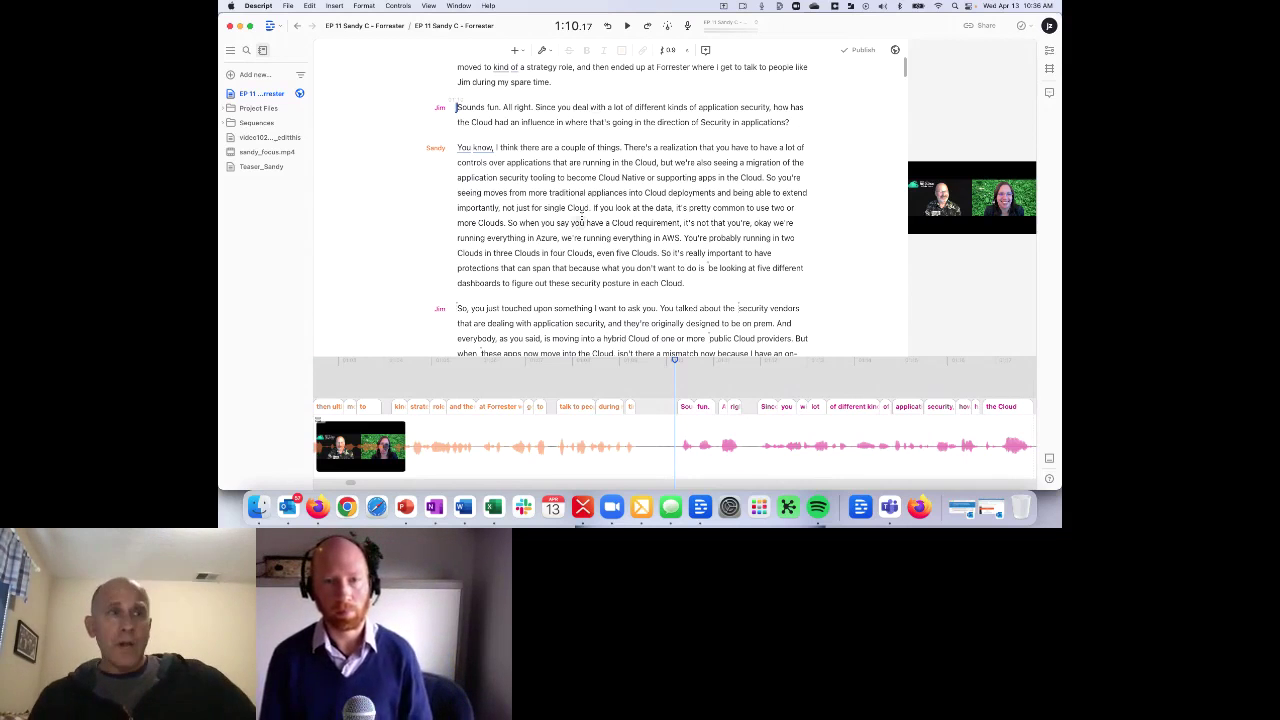
# - Jump to the START DEMO HERE marker and place the playhead at the paragraph beginning "I think that's one of the things"
pyautogui.click(726, 23)
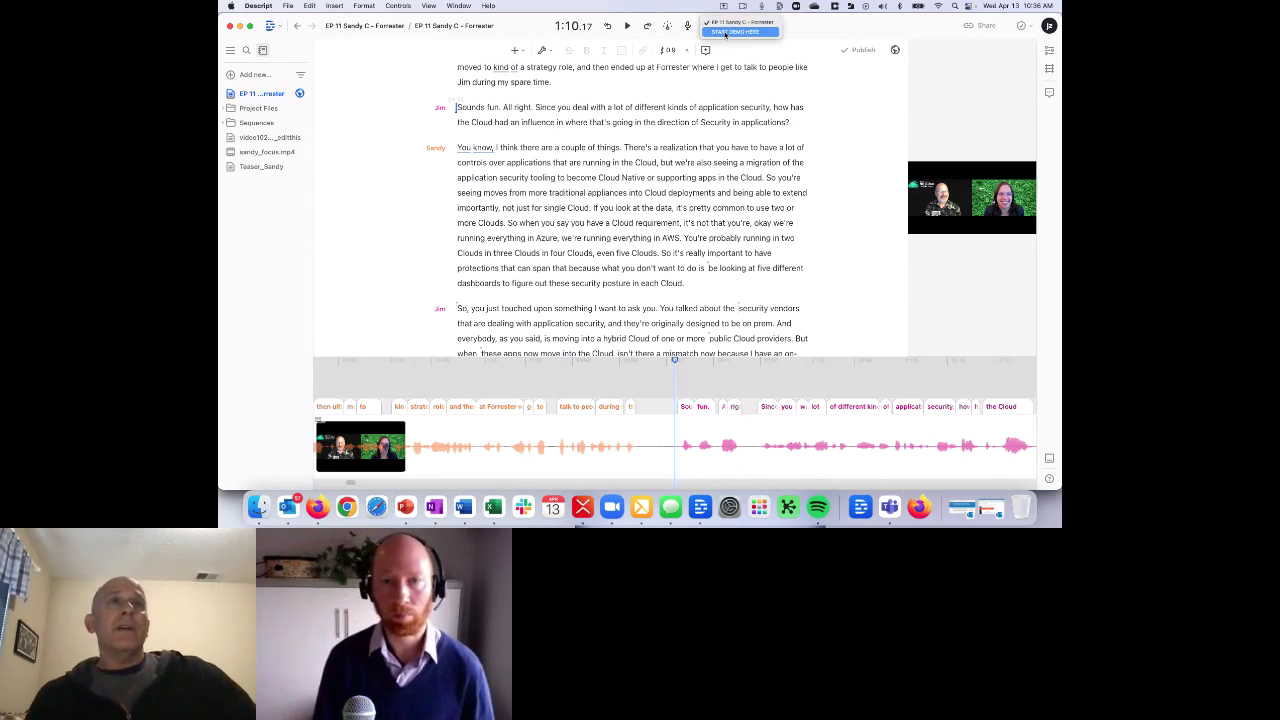
pyautogui.click(726, 32)
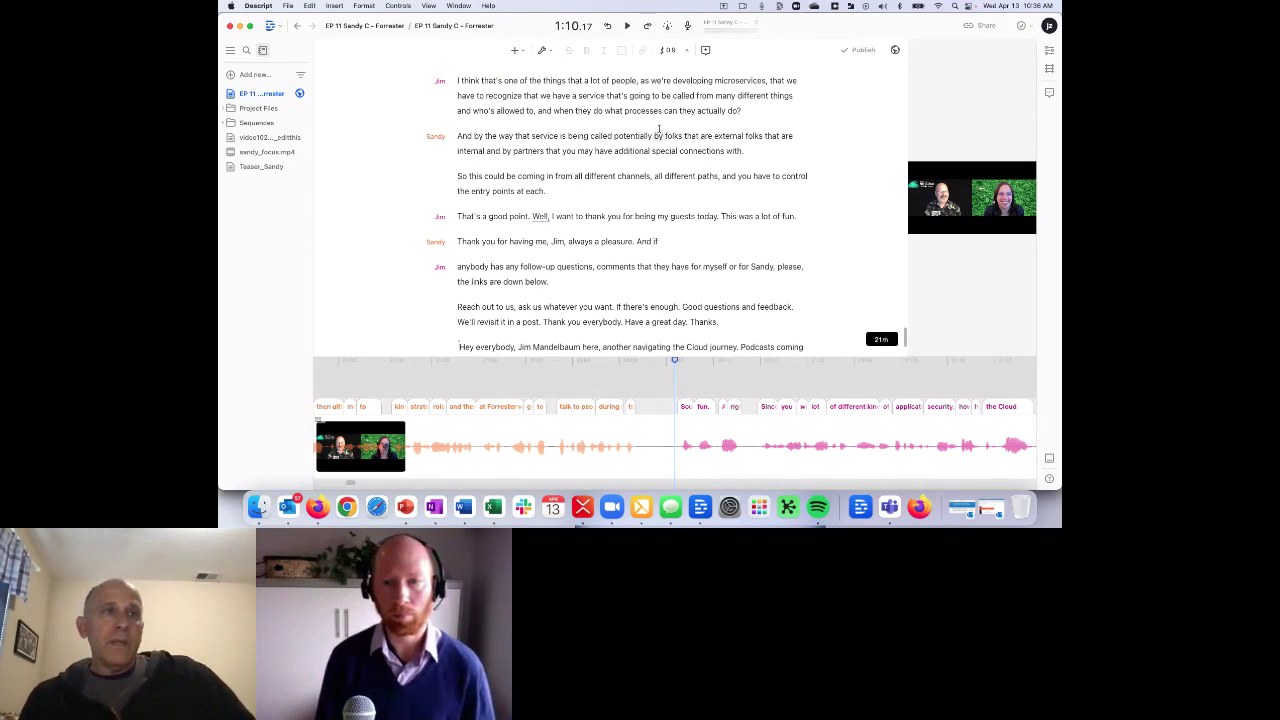
pyautogui.scroll(3, 651, 130)
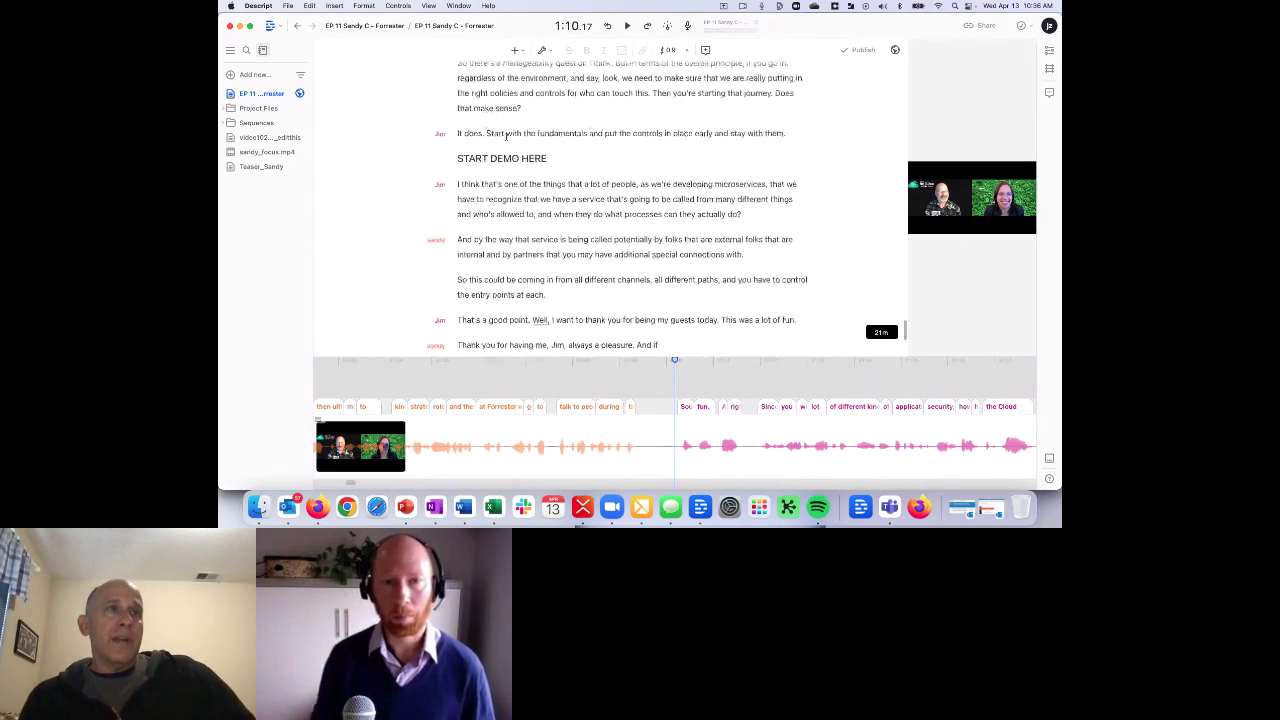
pyautogui.scroll(-7, 506, 136)
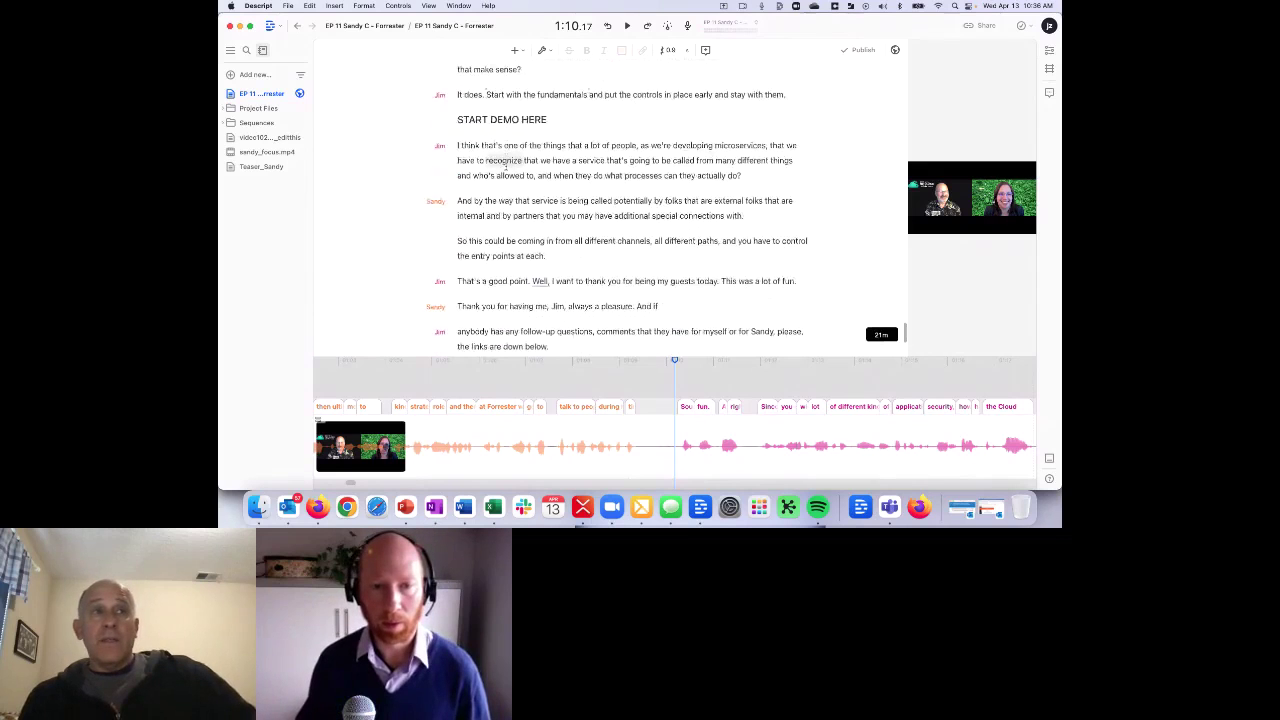
pyautogui.scroll(5, 506, 167)
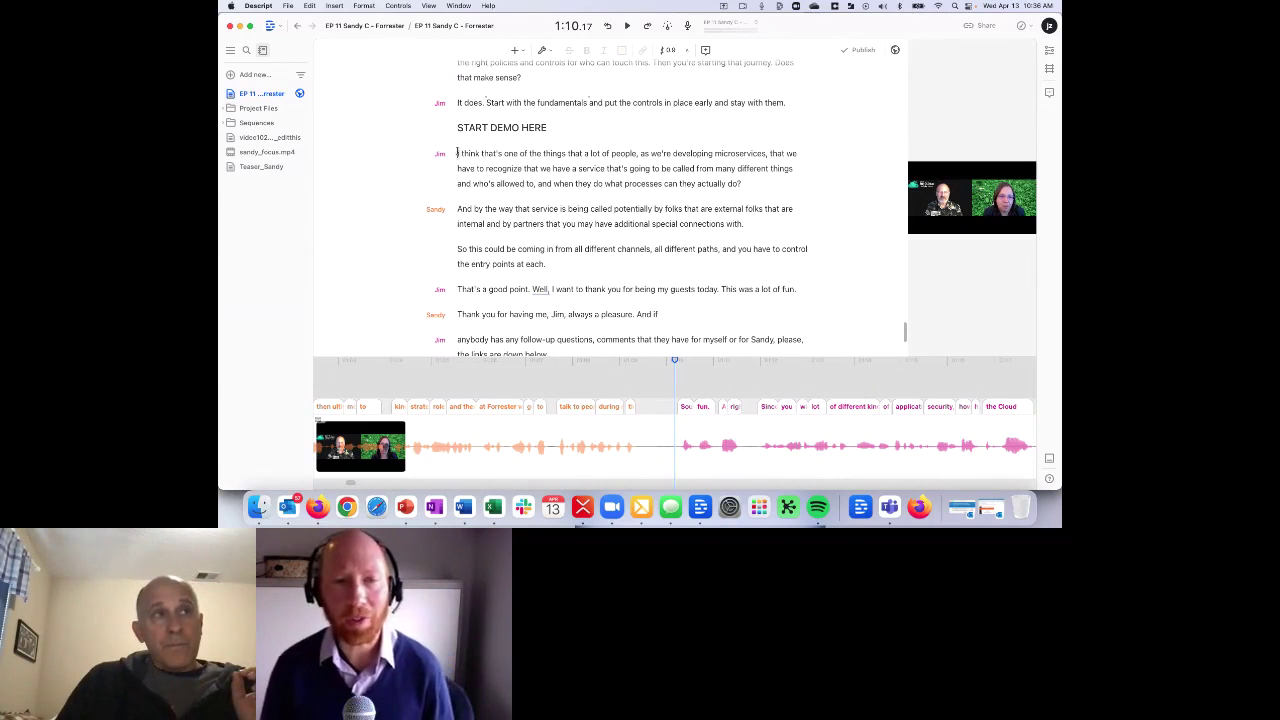
pyautogui.click(457, 152)
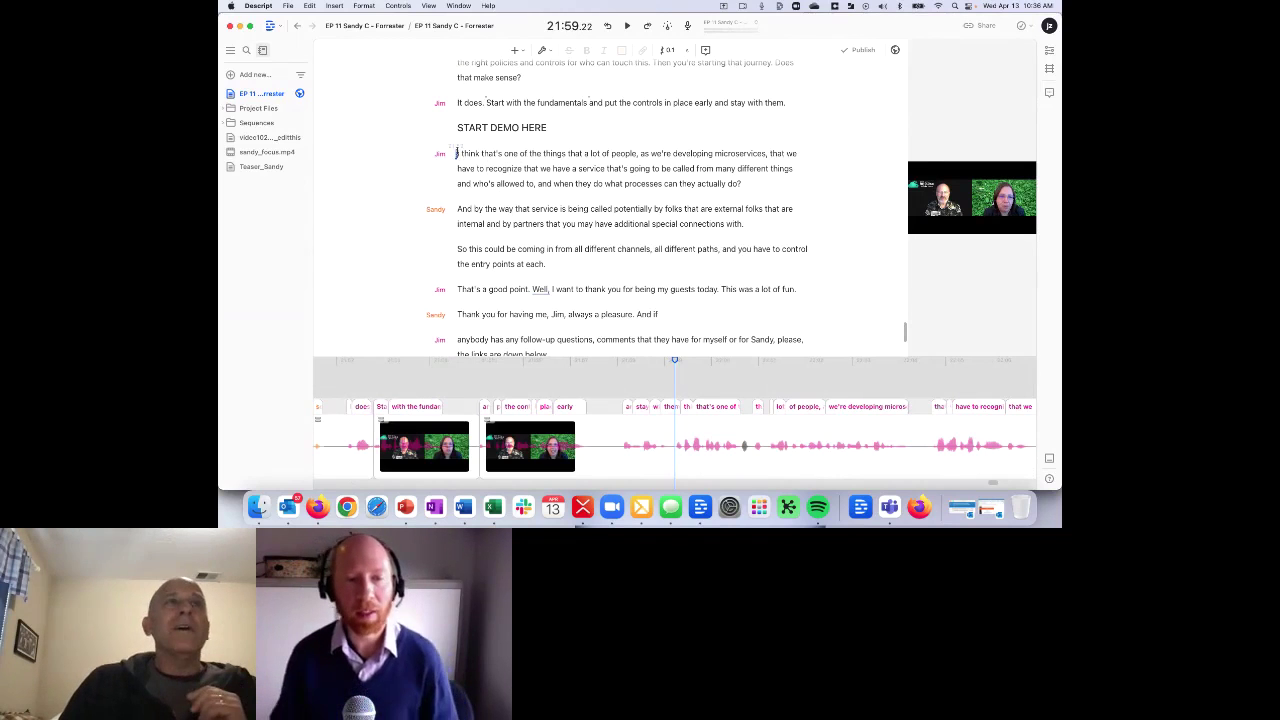
# - Add a marker titled "chapter 3" before the paragraph starting "There's an efficiency to be considered" and delete the marker again
pyautogui.scroll(10, 457, 151)
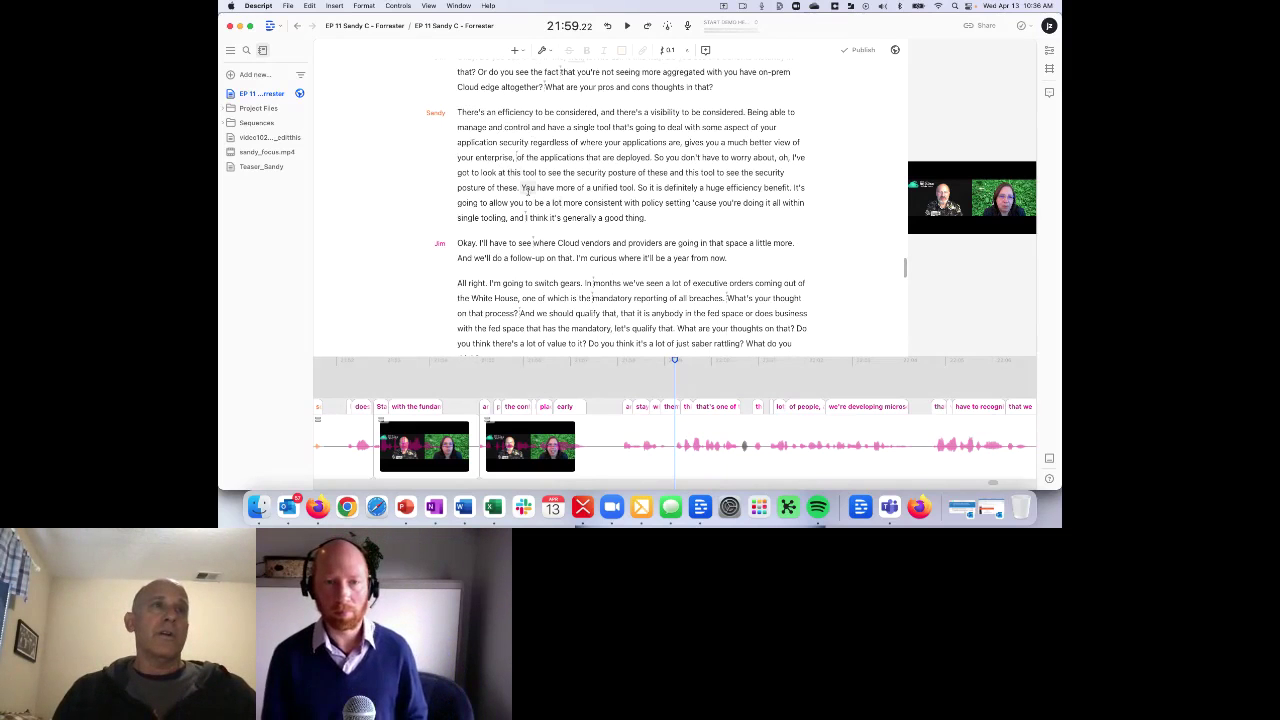
pyautogui.click(457, 112)
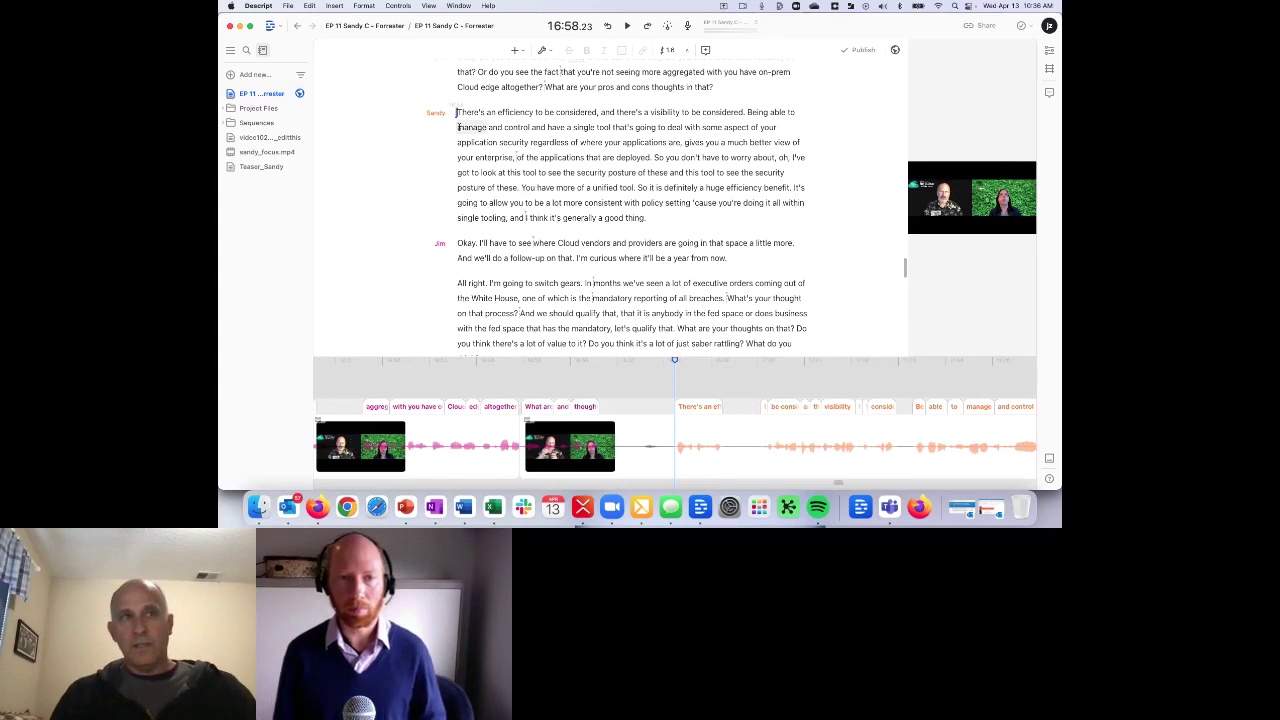
pyautogui.press('m')
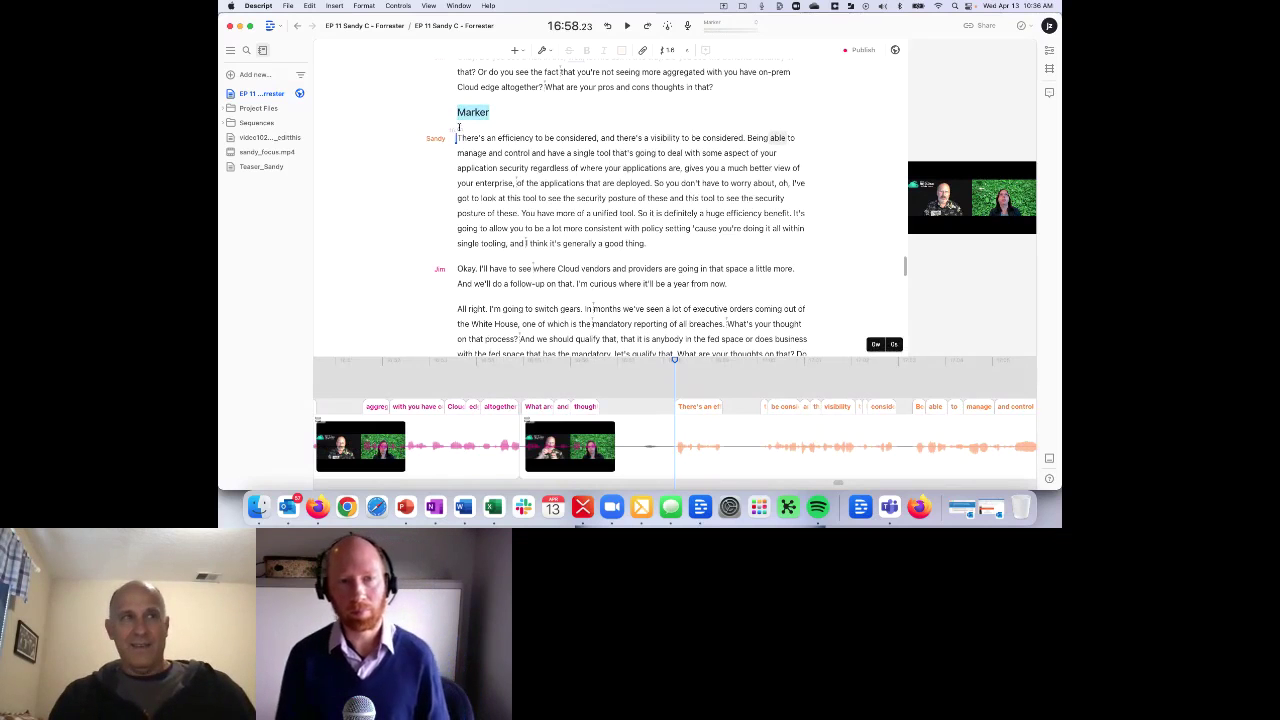
pyautogui.write('chaper')
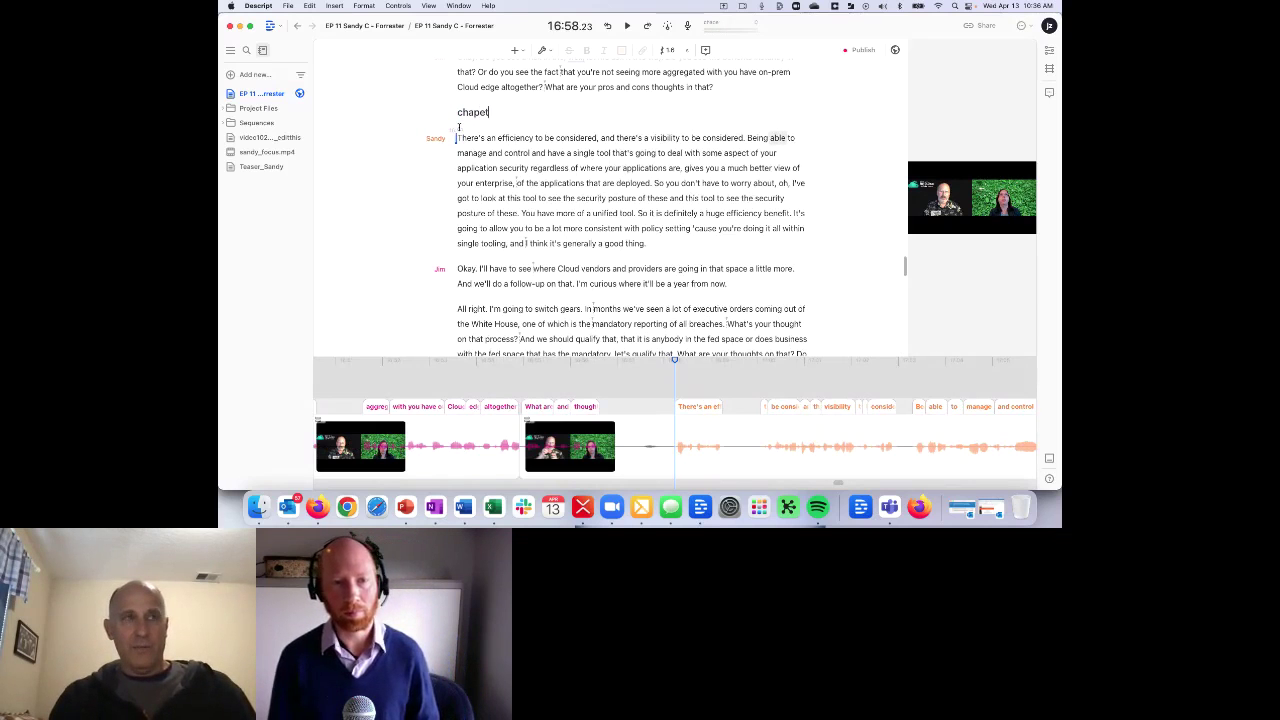
pyautogui.write('r 3')
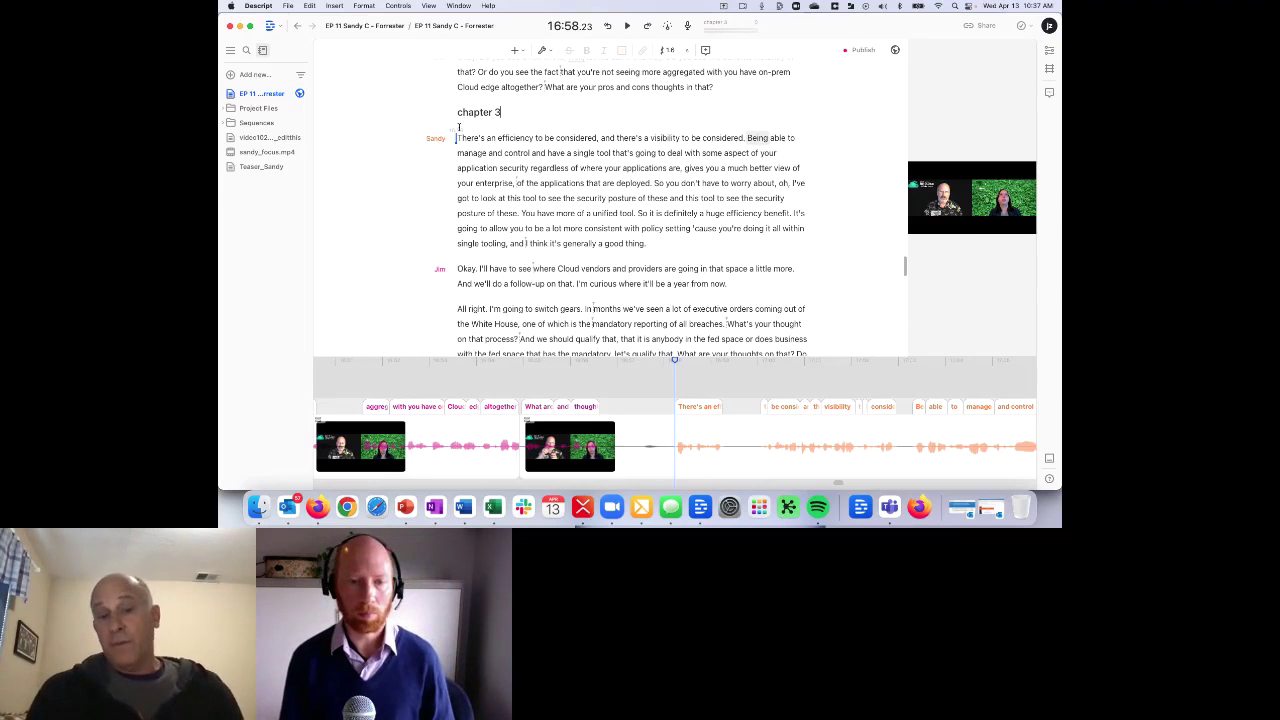
pyautogui.tripleClick(481, 110)
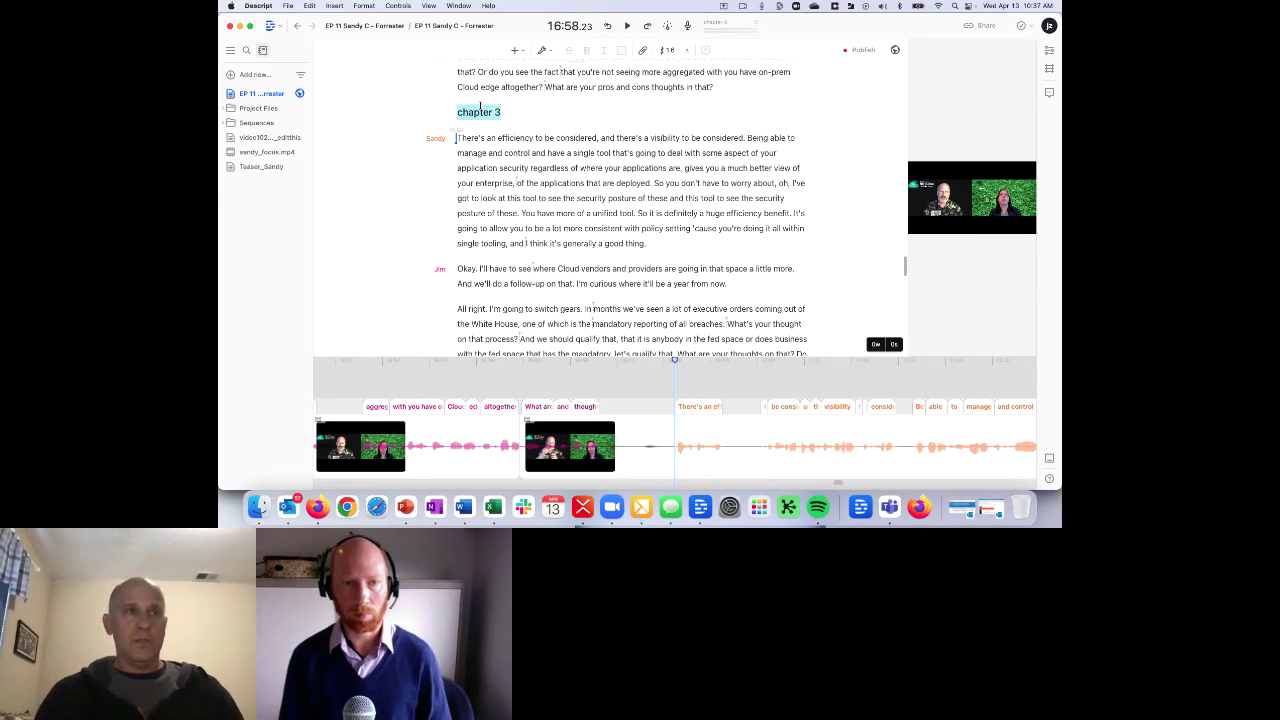
pyautogui.press('BackSpace')
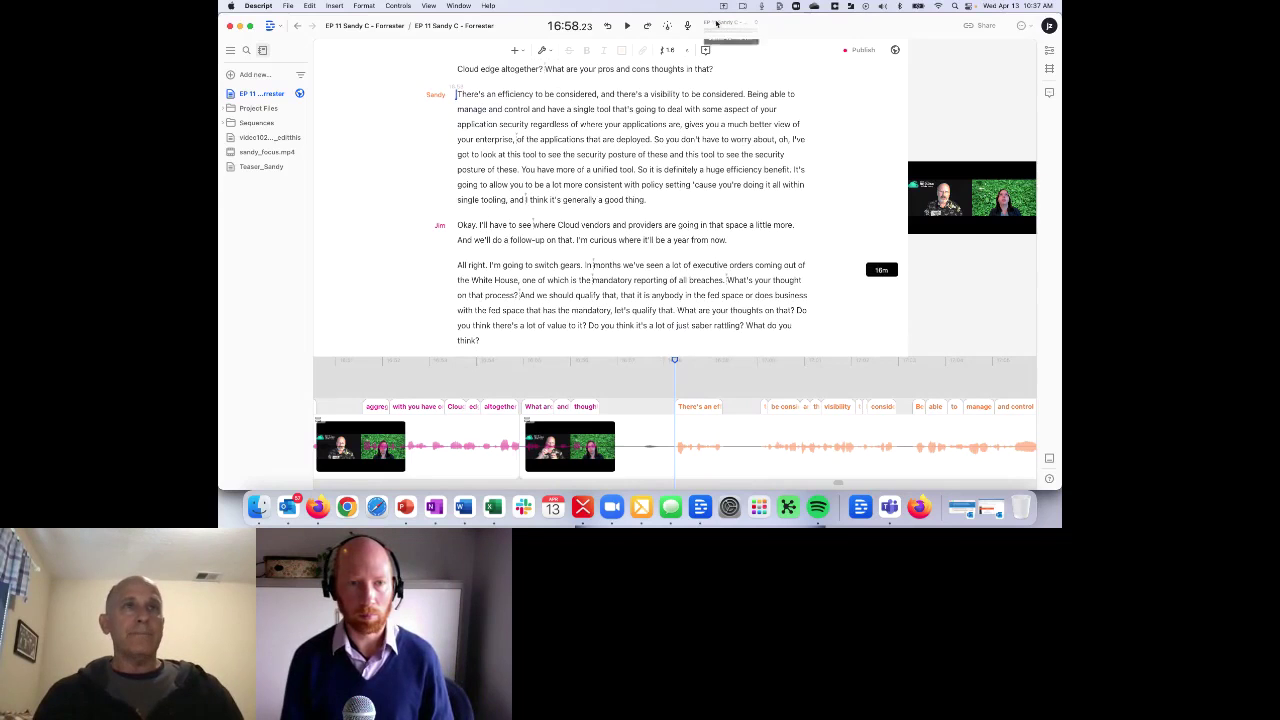
# - Return to the START DEMO HERE marker and play the start of the paragraph "I think that's one of the things"
pyautogui.click(714, 38)
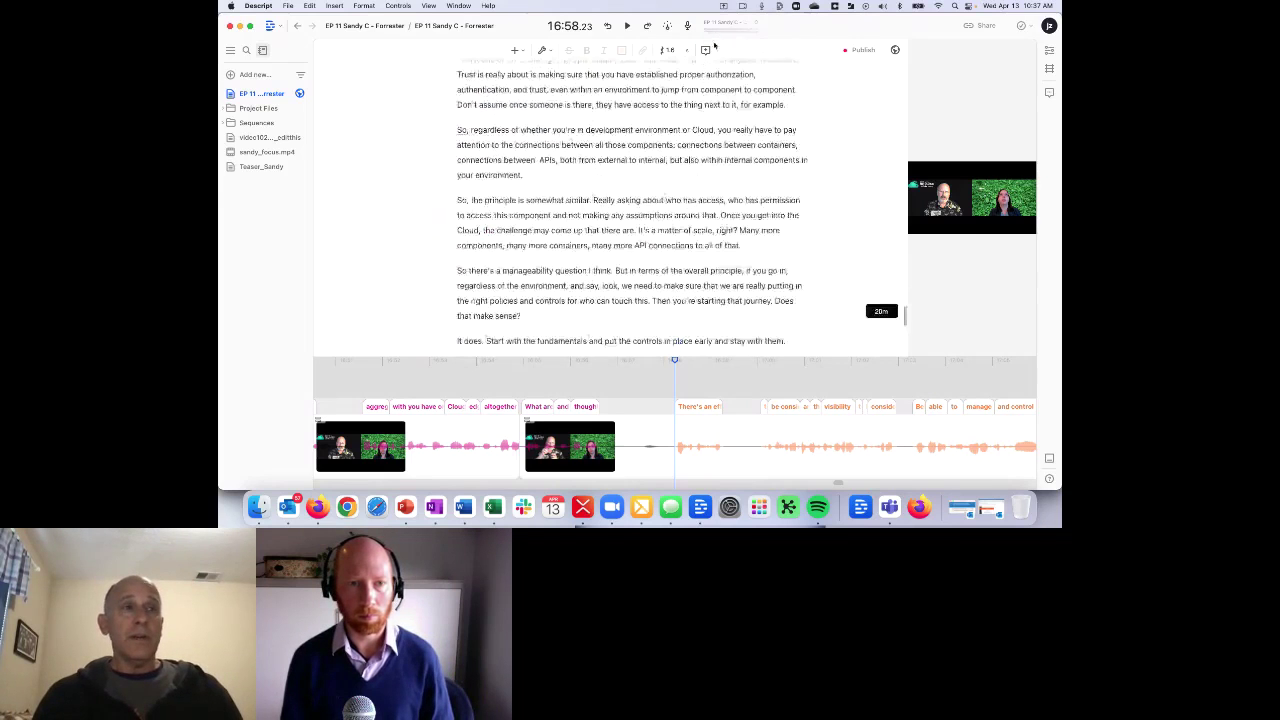
pyautogui.scroll(-5, 580, 171)
pyautogui.scroll(1, 453, 147)
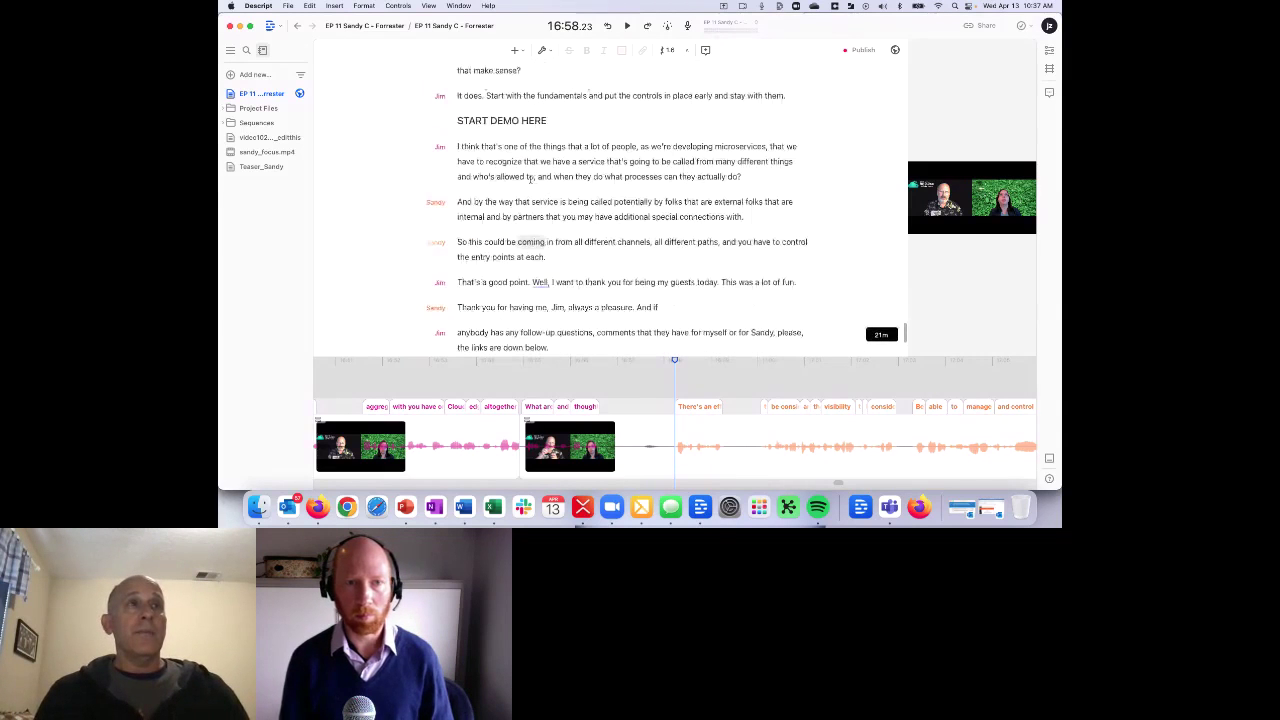
pyautogui.click(455, 147)
pyautogui.press('space')
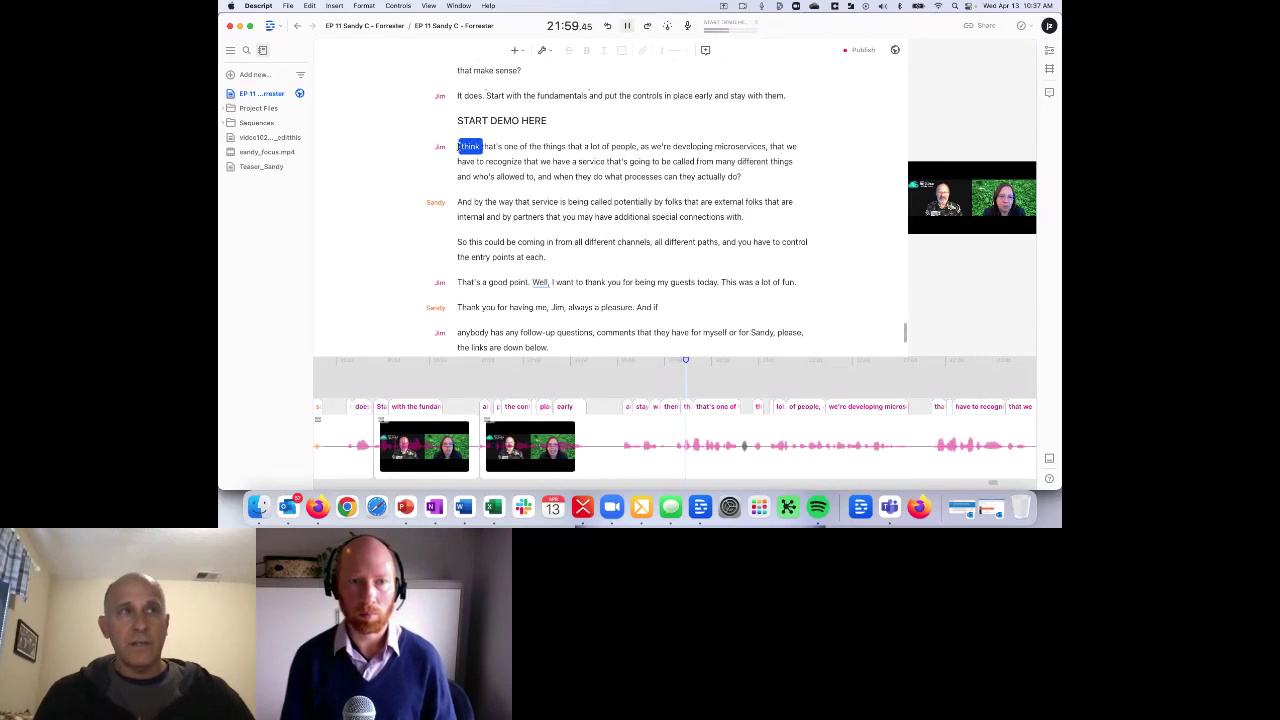
pyautogui.press('space')
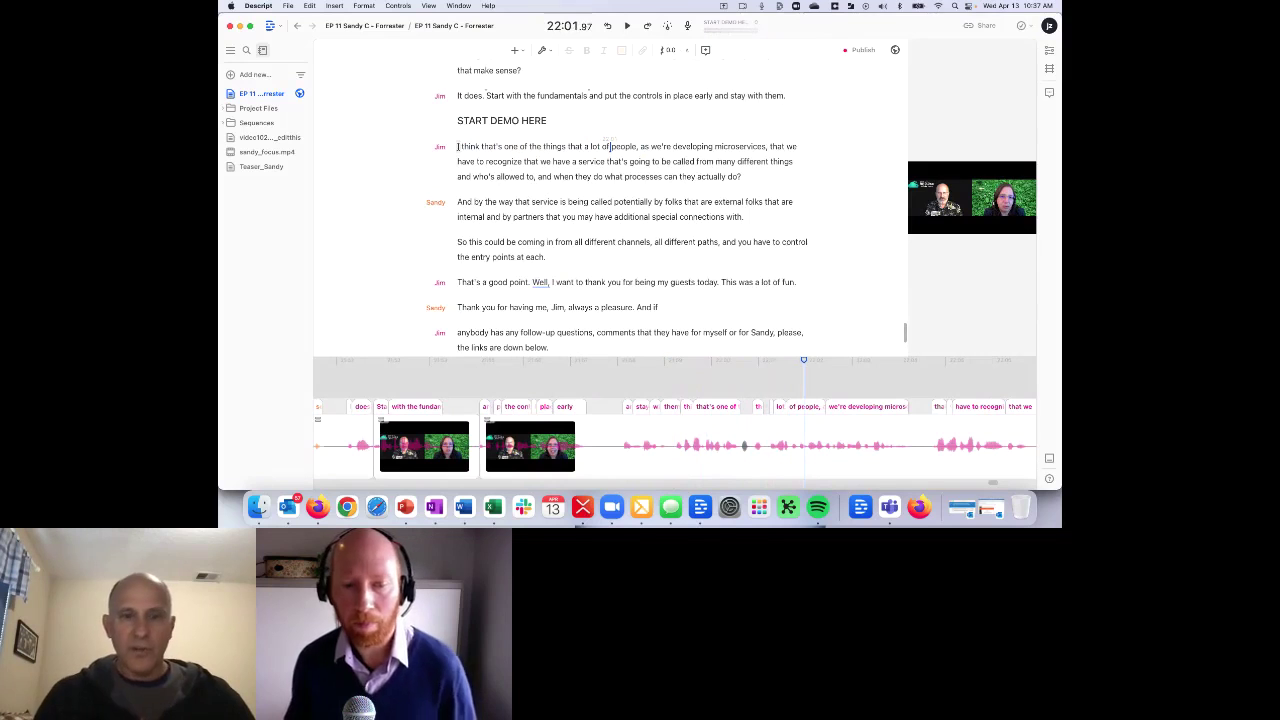
# - Raise the system volume, continue playback briefly, and replay the opening words of the paragraph under START DEMO HERE
pyautogui.press('XF86AudioRaiseVolume')
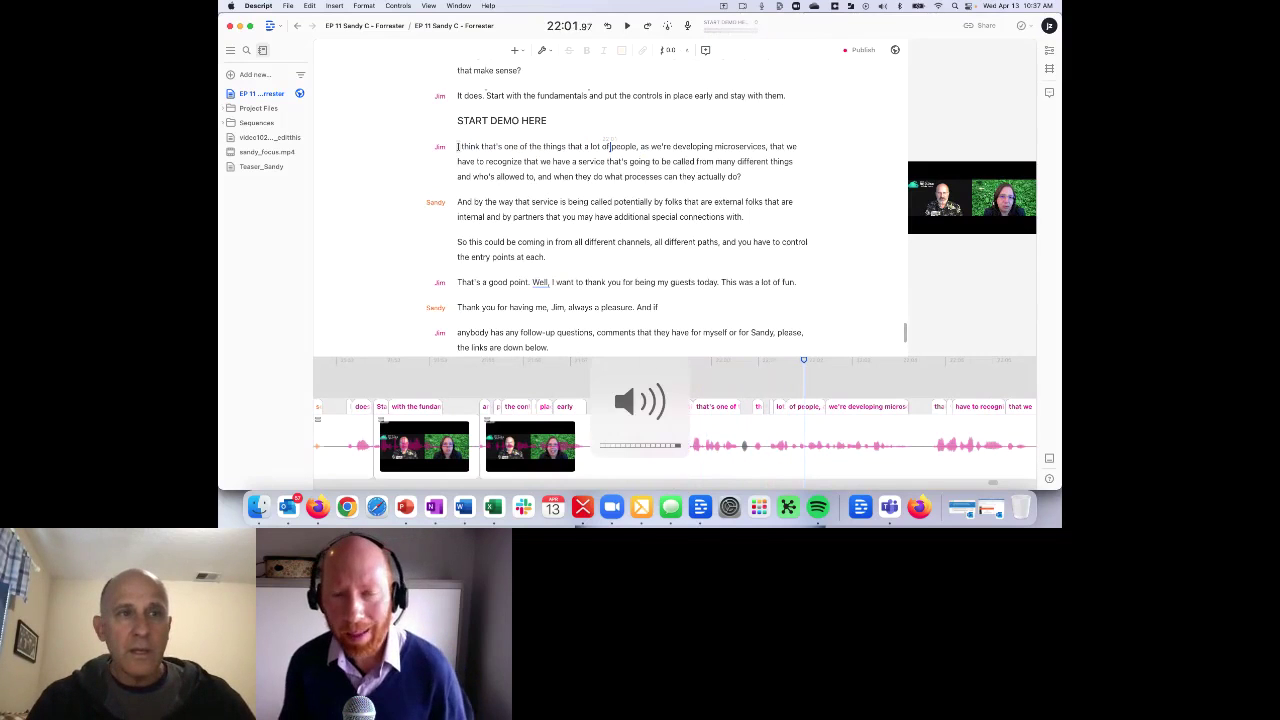
pyautogui.press('space')
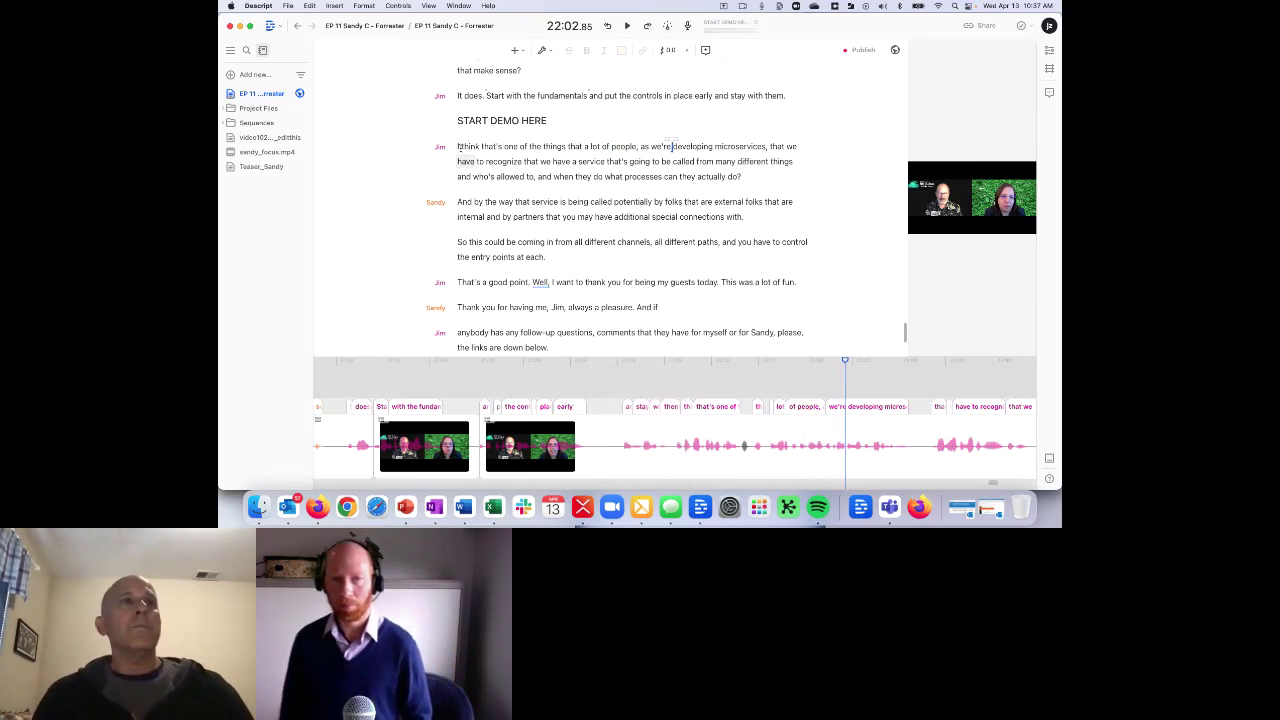
pyautogui.click(456, 147)
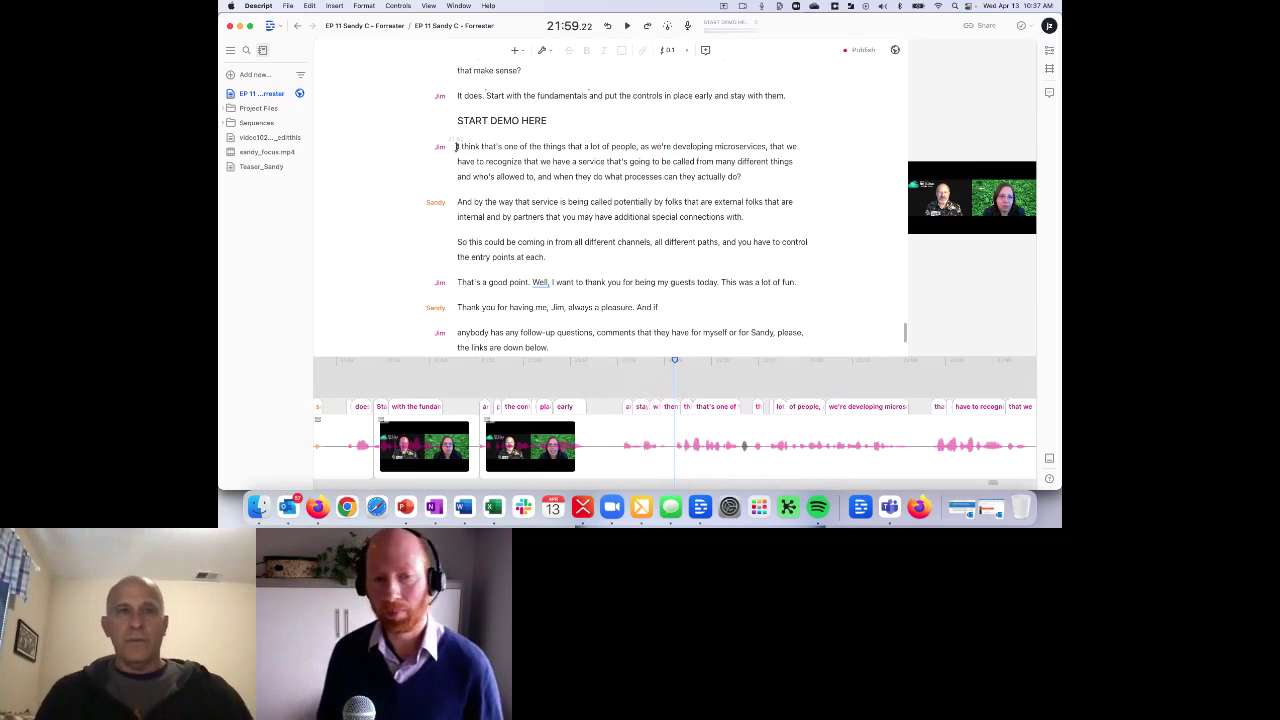
pyautogui.press('space')
pyautogui.press('space')
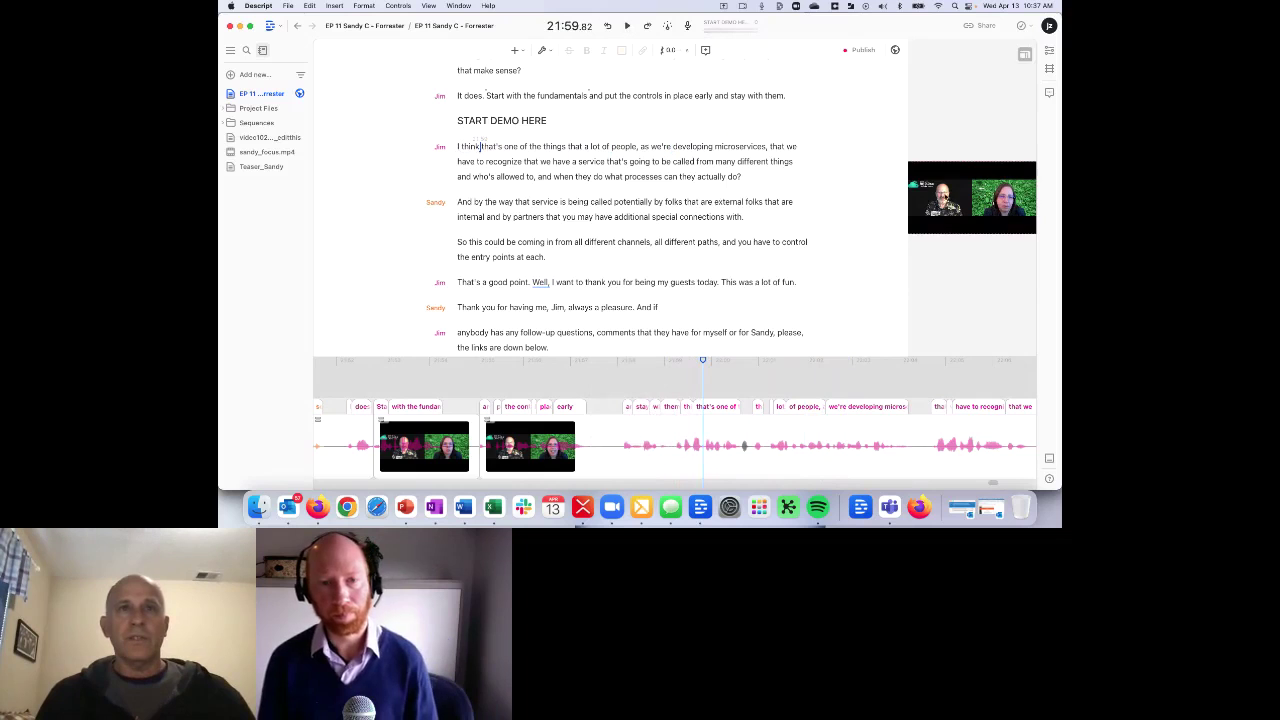
# - Enlarge the video preview and play the recording from "that's one of the things" up to "microservices"
pyautogui.moveTo(908, 204); pyautogui.dragTo(848, 204)
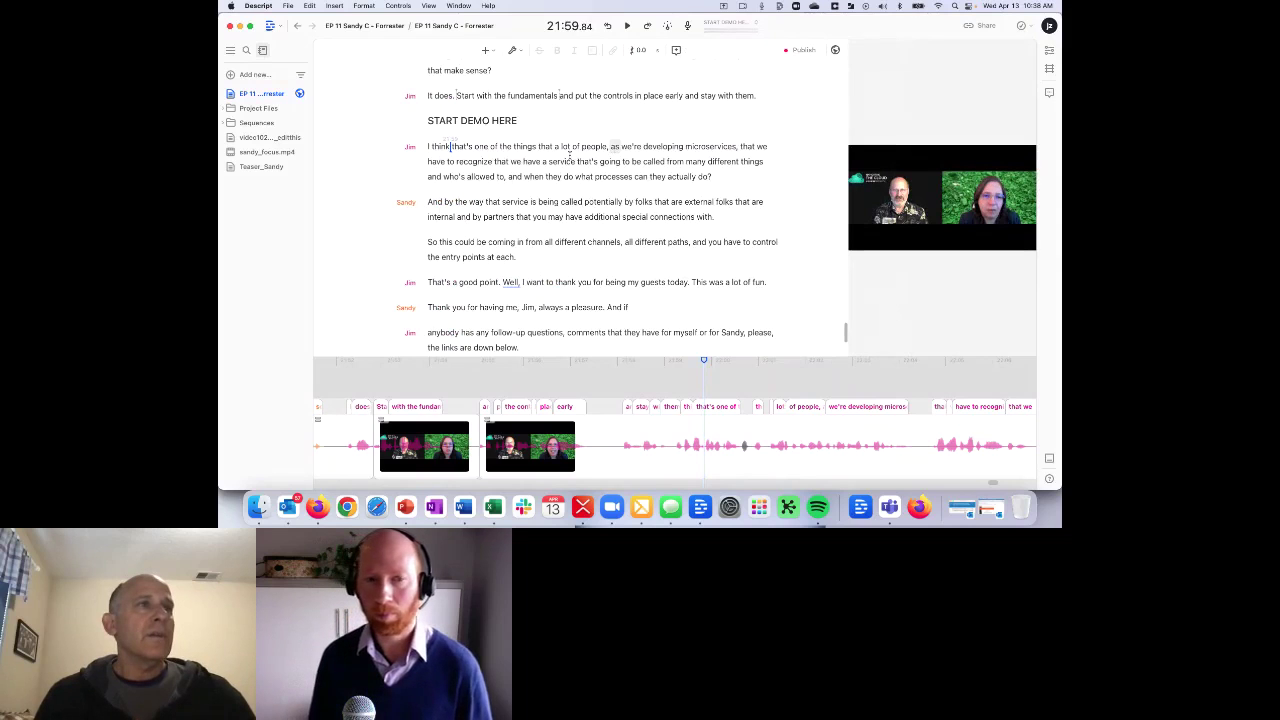
pyautogui.press('space')
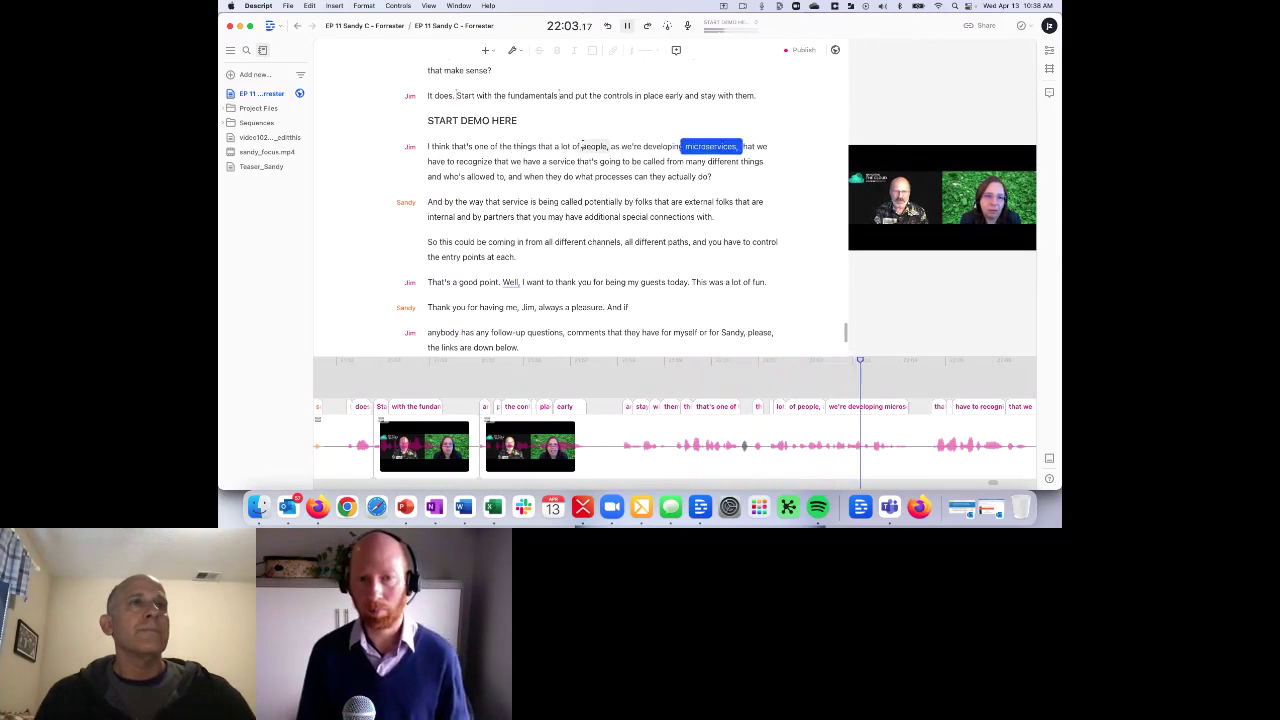
pyautogui.press('space')
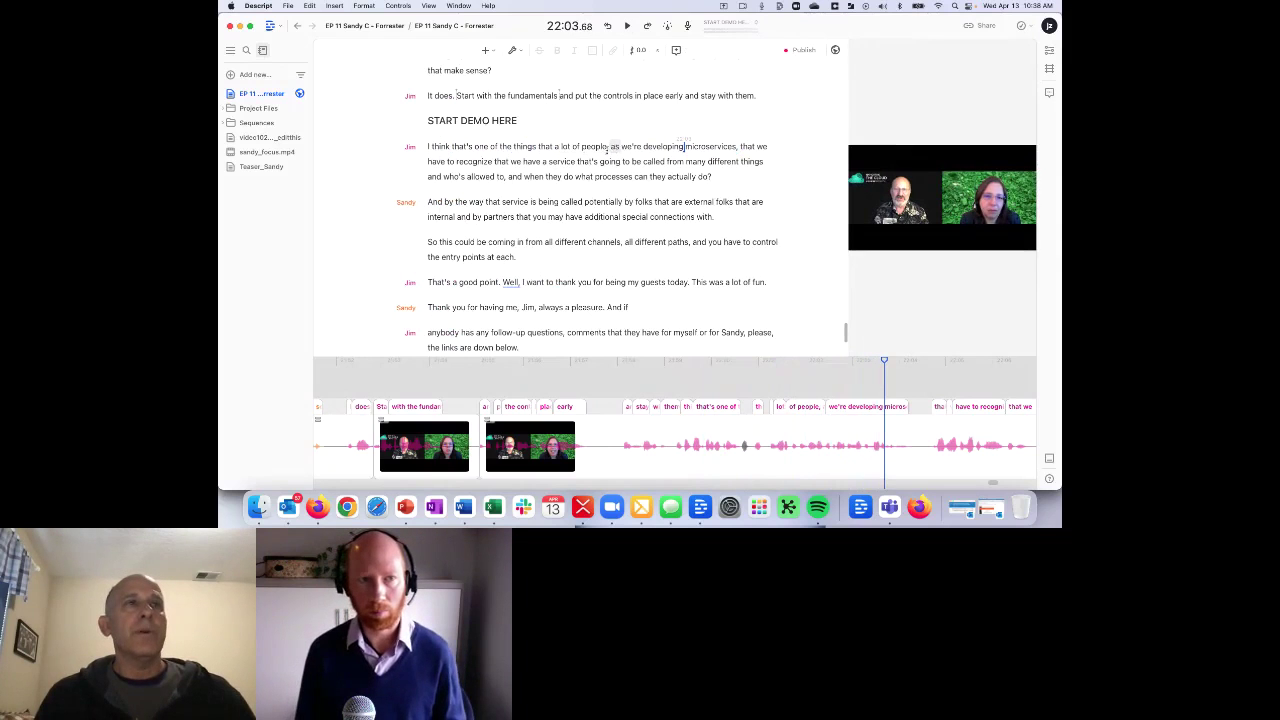
# - Remove the comma after "people" in the transcript's first paragraph under START DEMO HERE, keeping a space before "as we're developing"
pyautogui.click(608, 148)
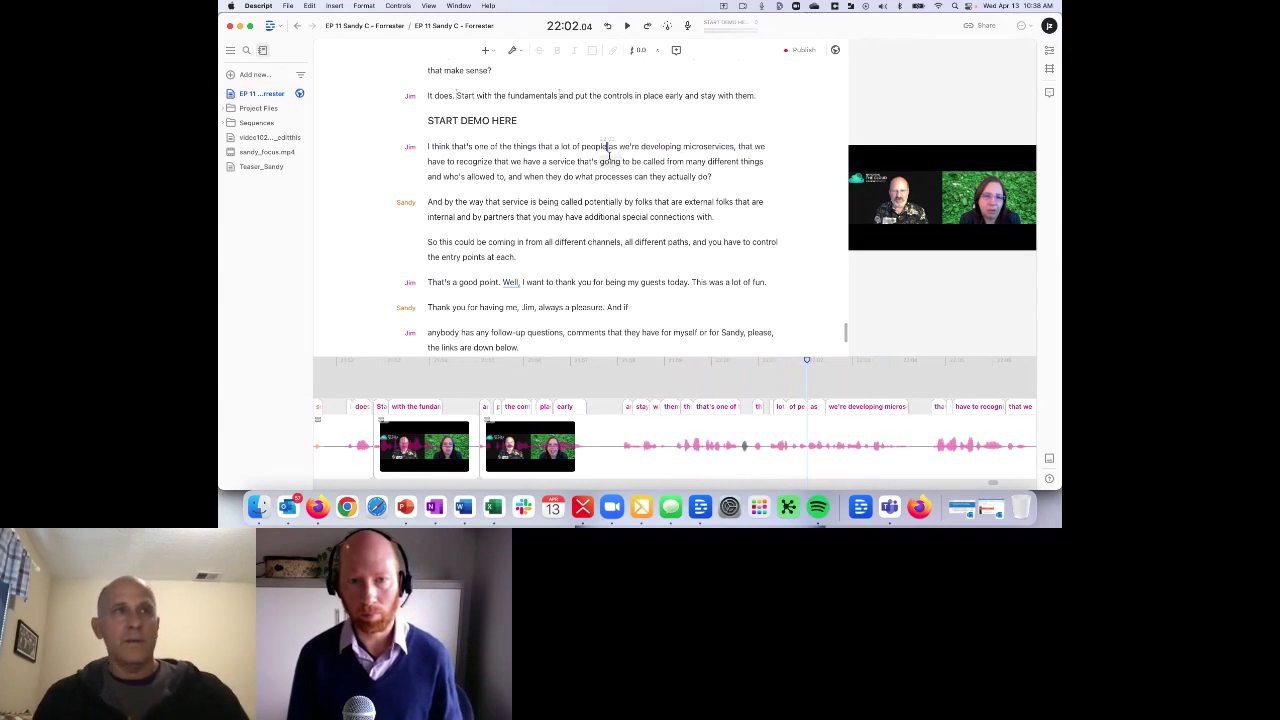
pyautogui.doubleClick(612, 147)
pyautogui.press('space')
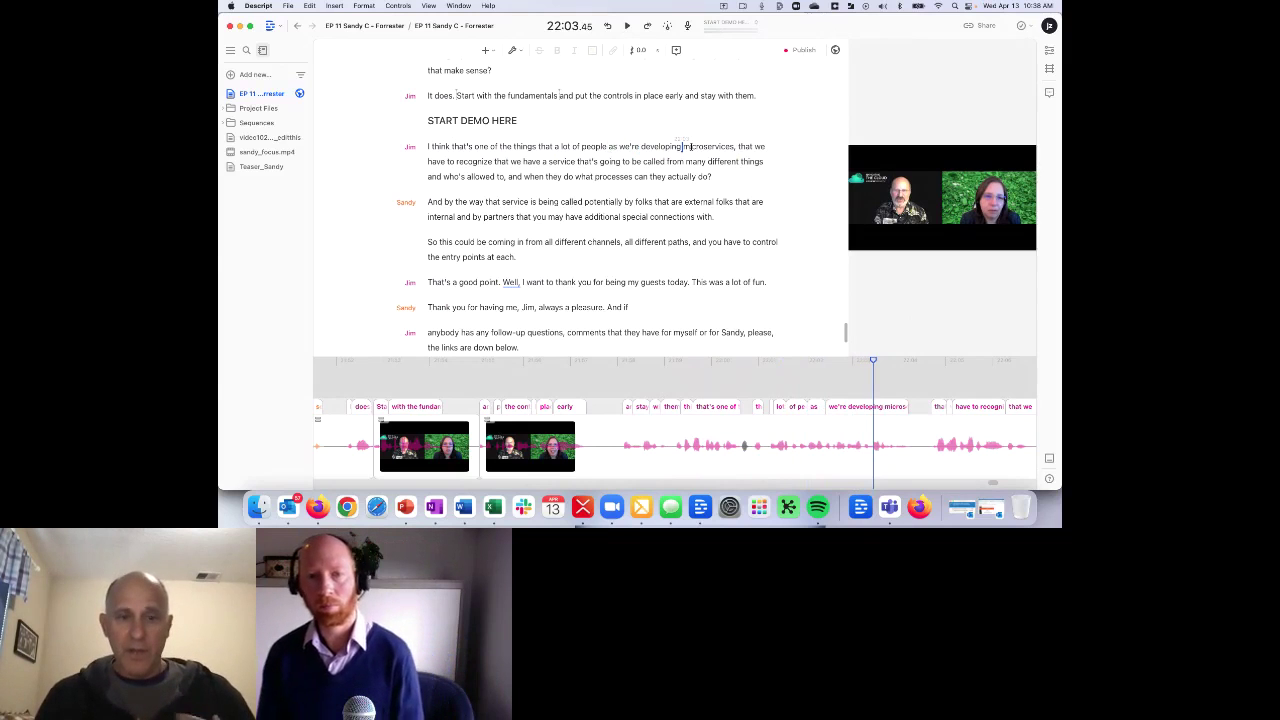
# - Try to retype the initial letter of "microservices" directly in the transcript
pyautogui.click(686, 147)
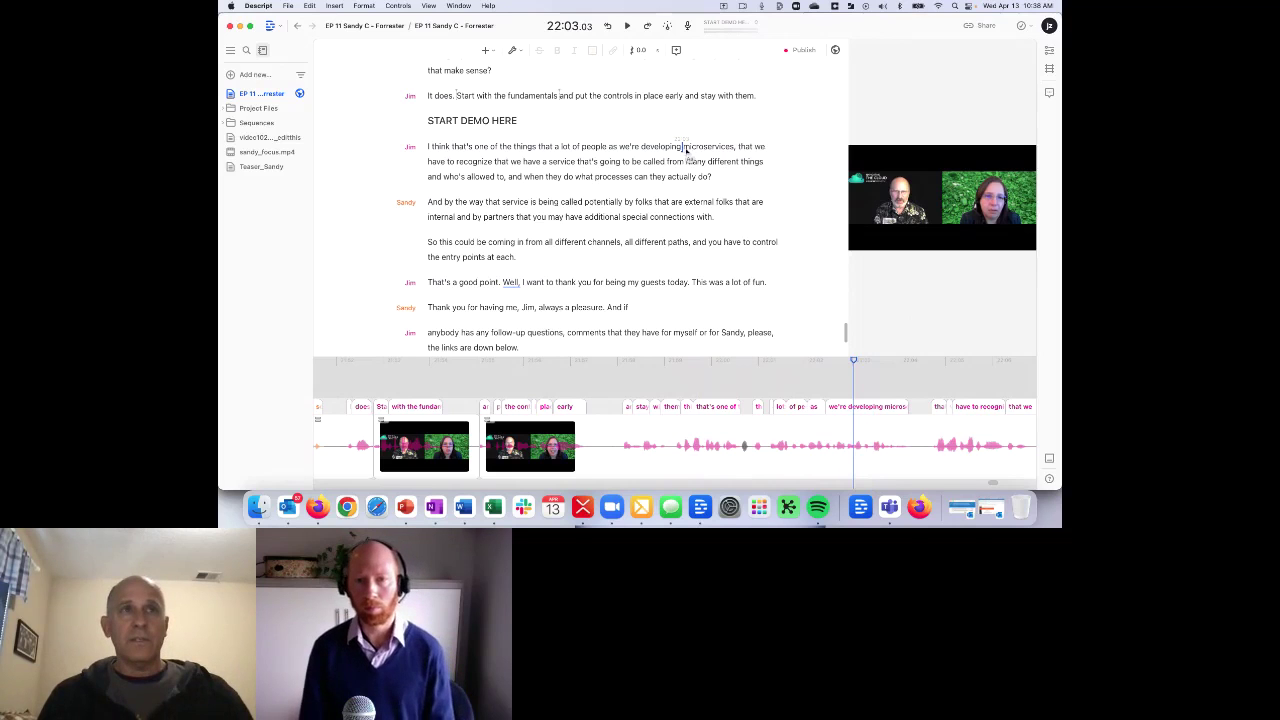
pyautogui.press('Delete')
pyautogui.write('m')
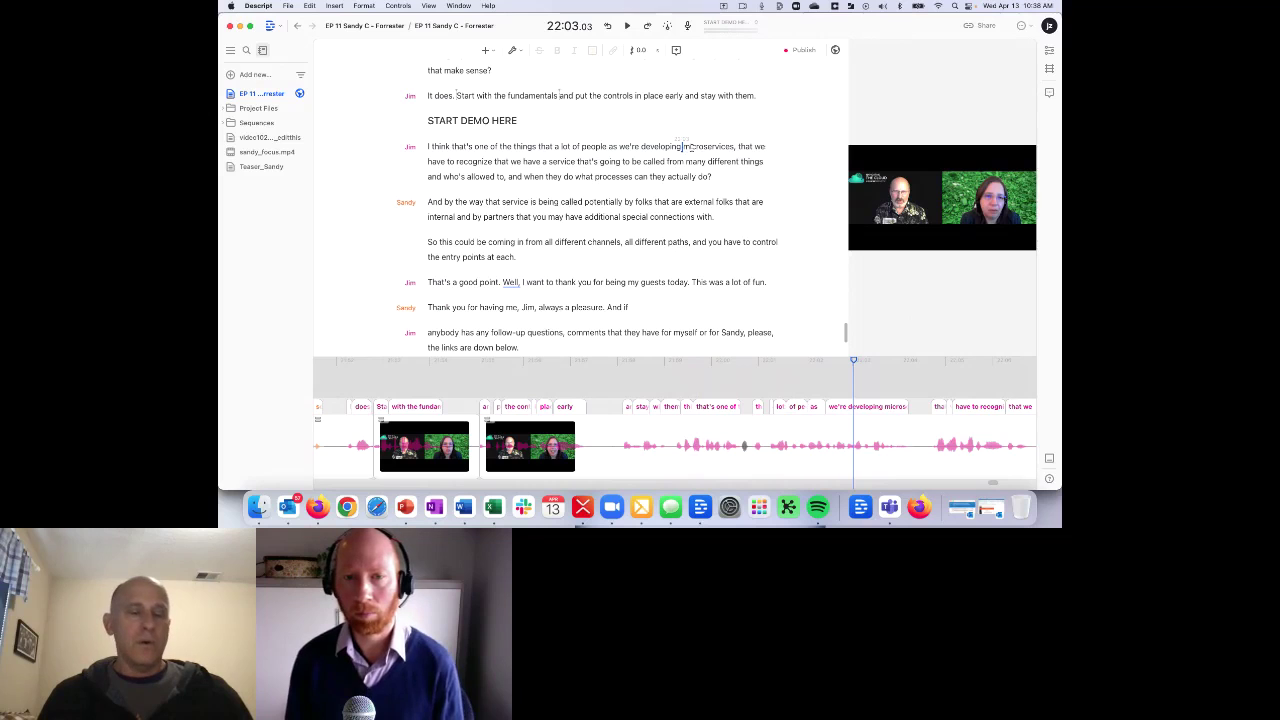
# - Try to correct the transcript word "microservices" to "Microservice service" with the Correct function and dismiss the correction
pyautogui.doubleClick(685, 146)
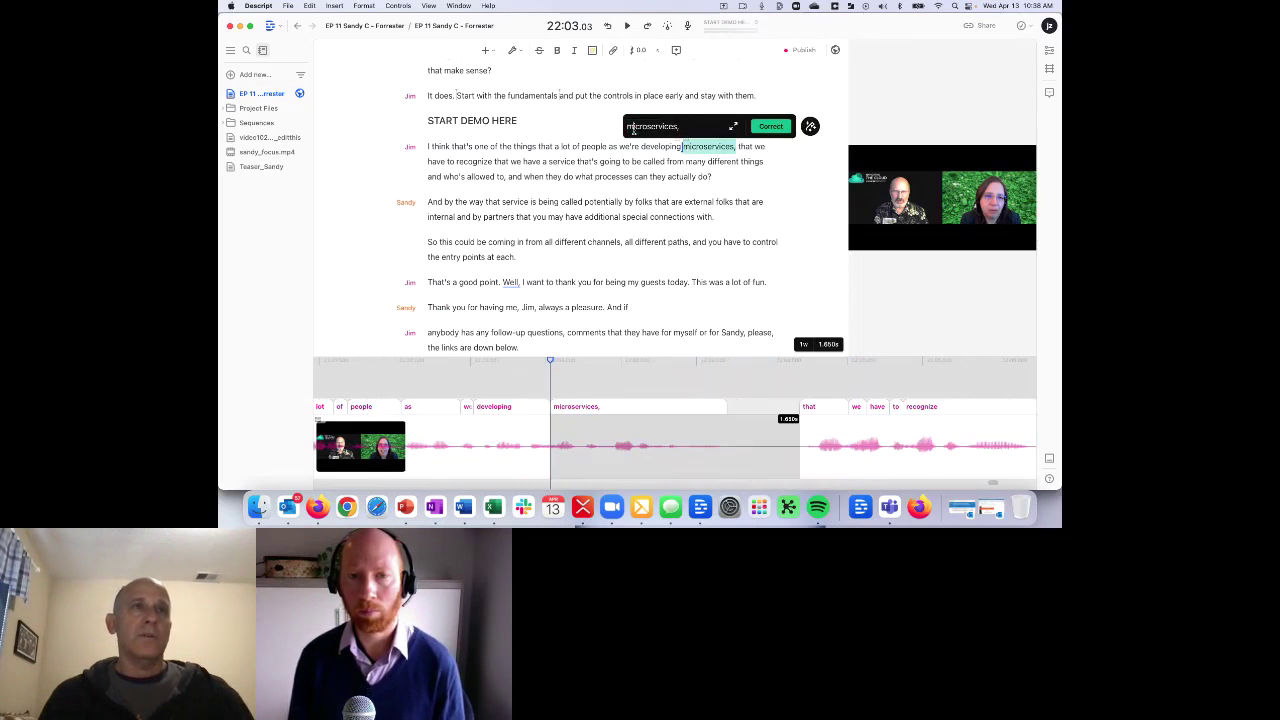
pyautogui.click(633, 131)
pyautogui.press('BackSpace')
pyautogui.write('M')
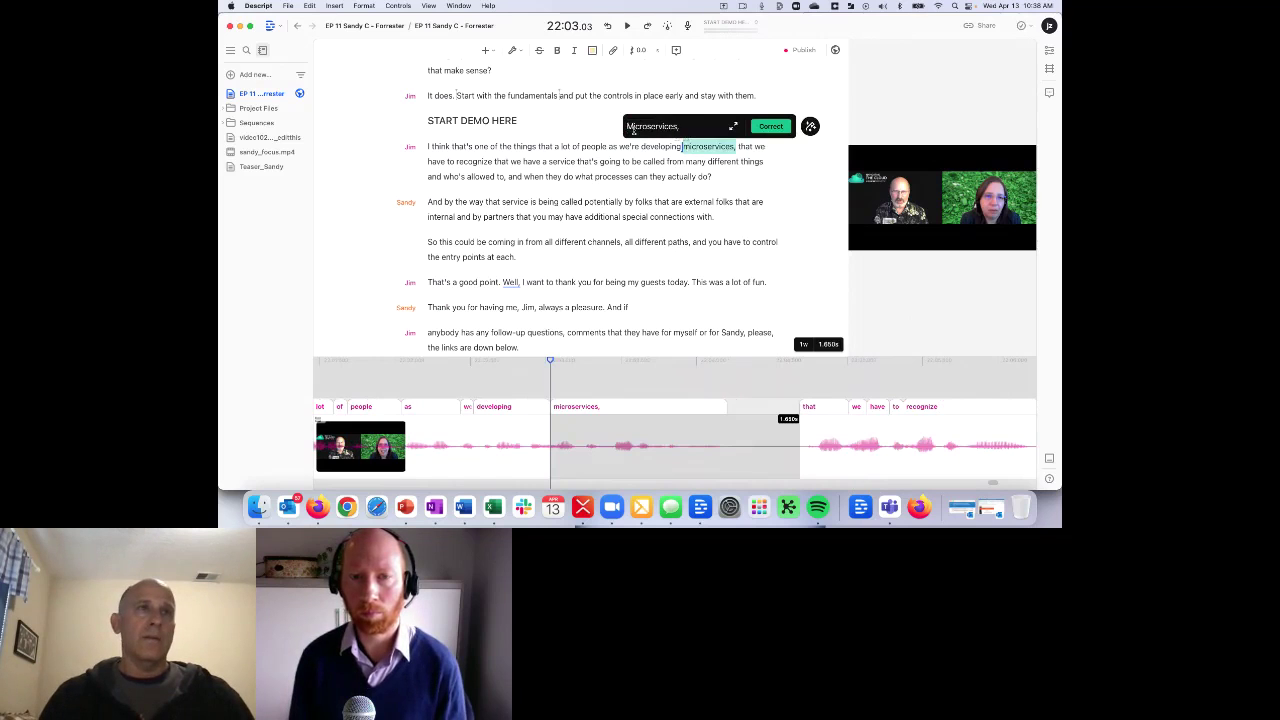
pyautogui.press('BackSpace')
pyautogui.write('service')
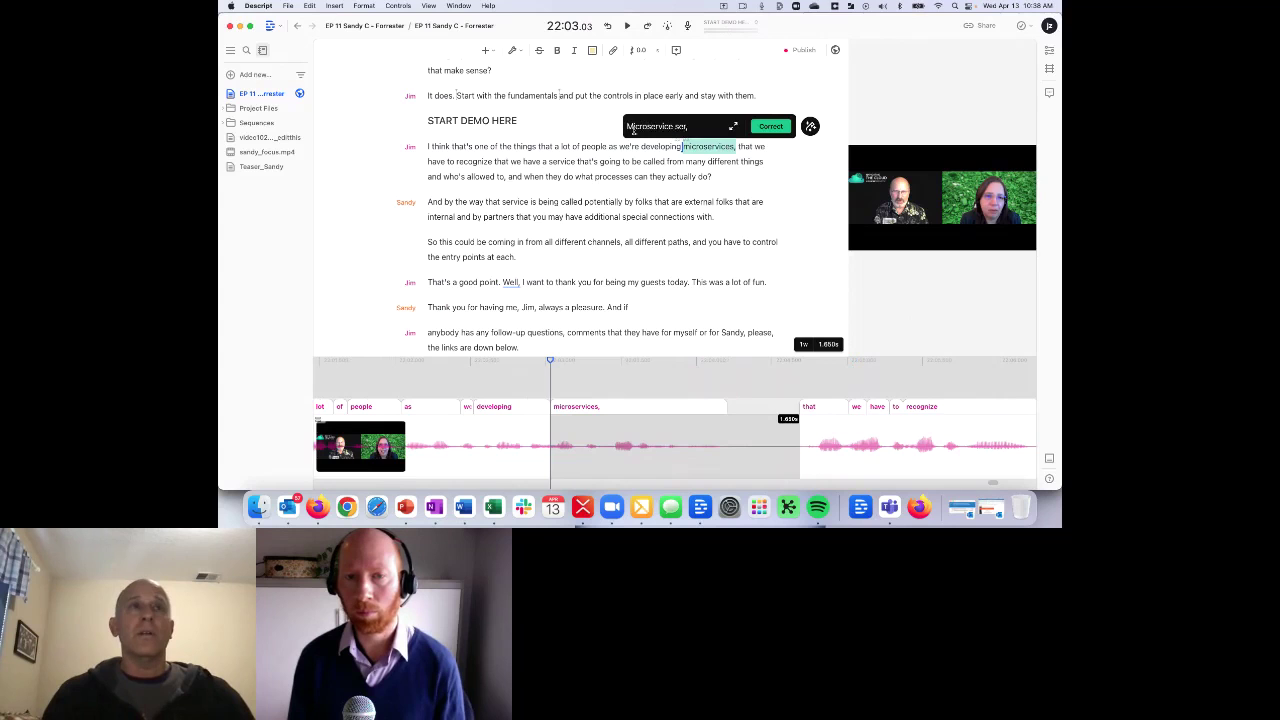
pyautogui.press('Return')
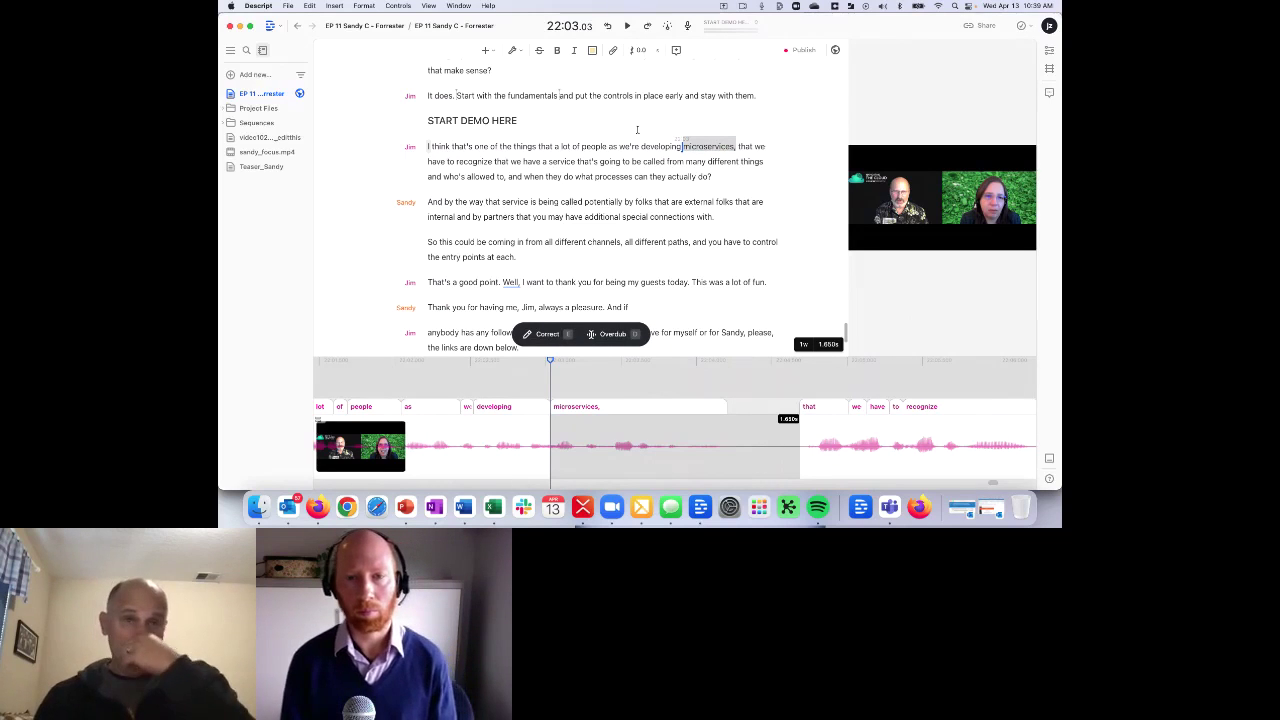
pyautogui.press('Escape')
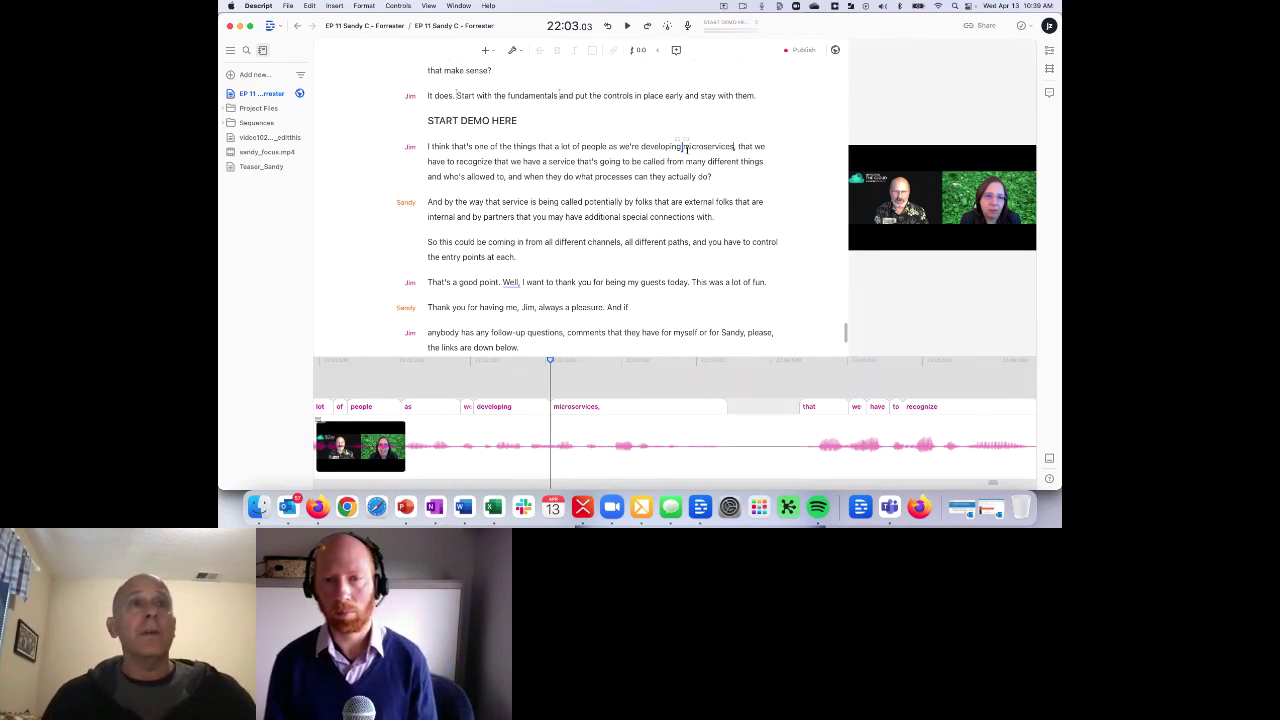
# - Play the recording from "microservices" through the end of the paragraph and stop before "And by the way"
pyautogui.press('space')
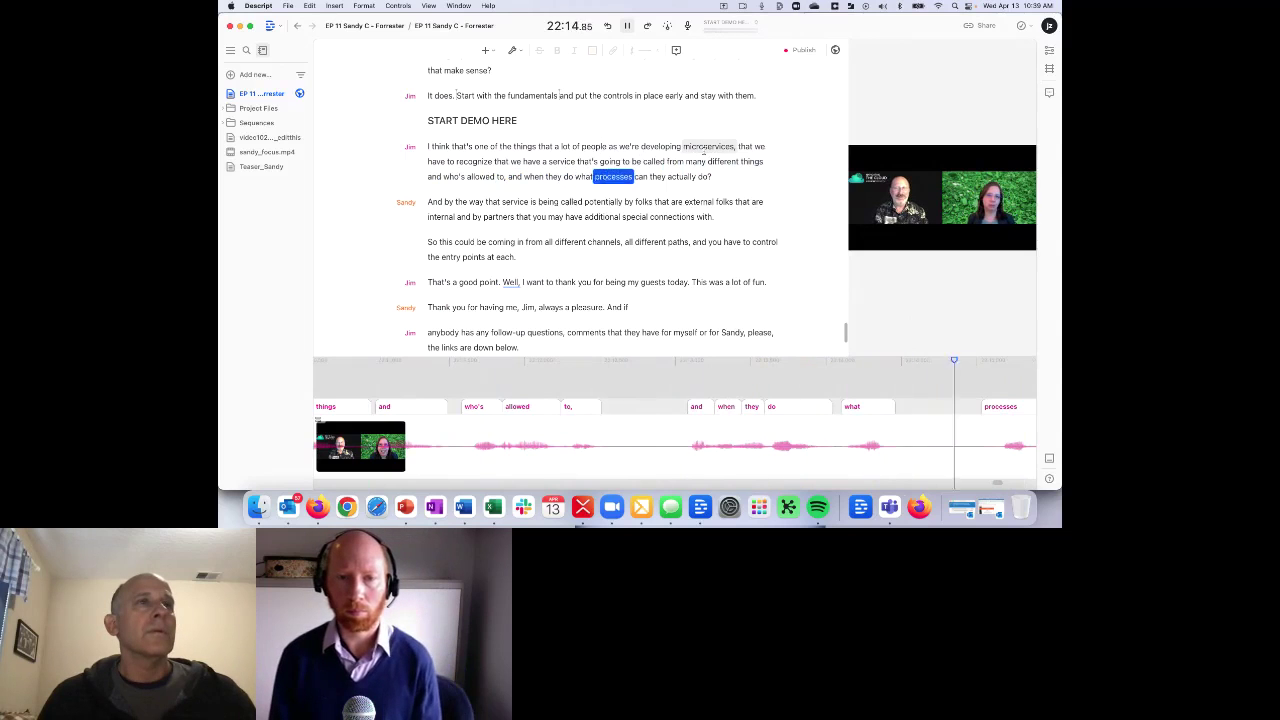
pyautogui.press('space')
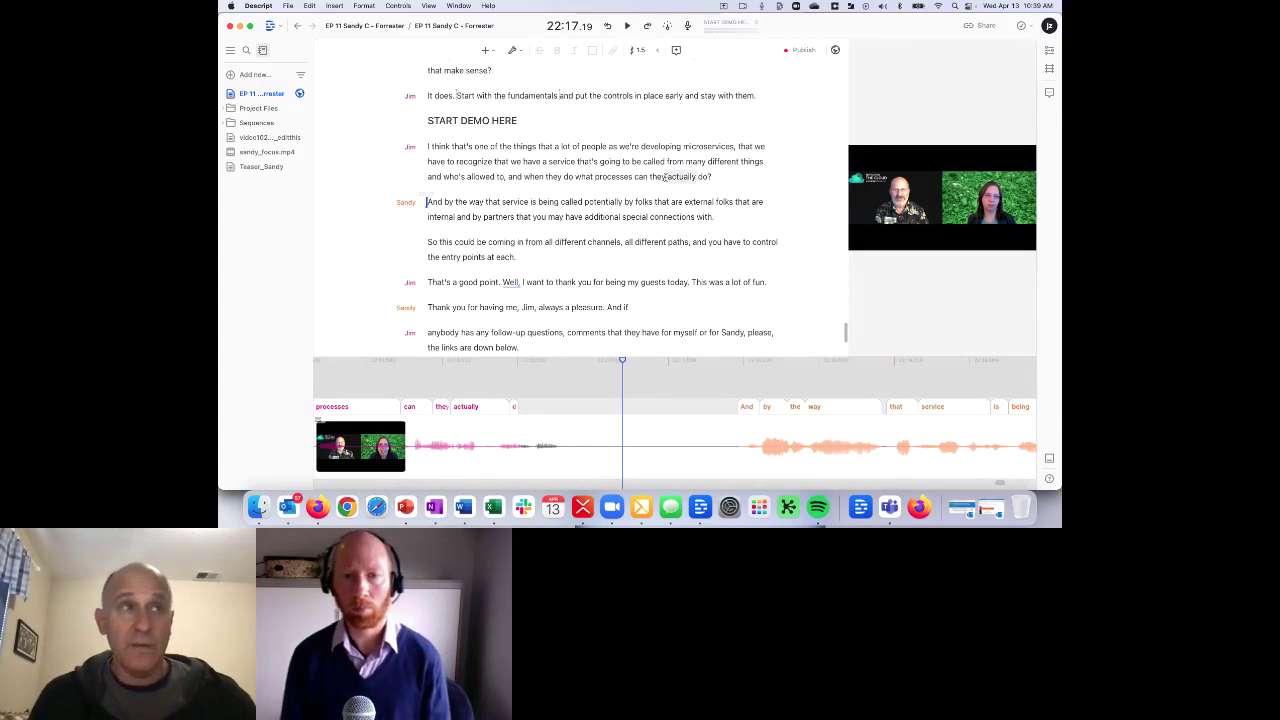
# - Correct the transcript word "do" to "invoke" at the end of the question "what processes can they actually do?"
pyautogui.click(652, 176)
pyautogui.click(634, 176)
pyautogui.press('space')
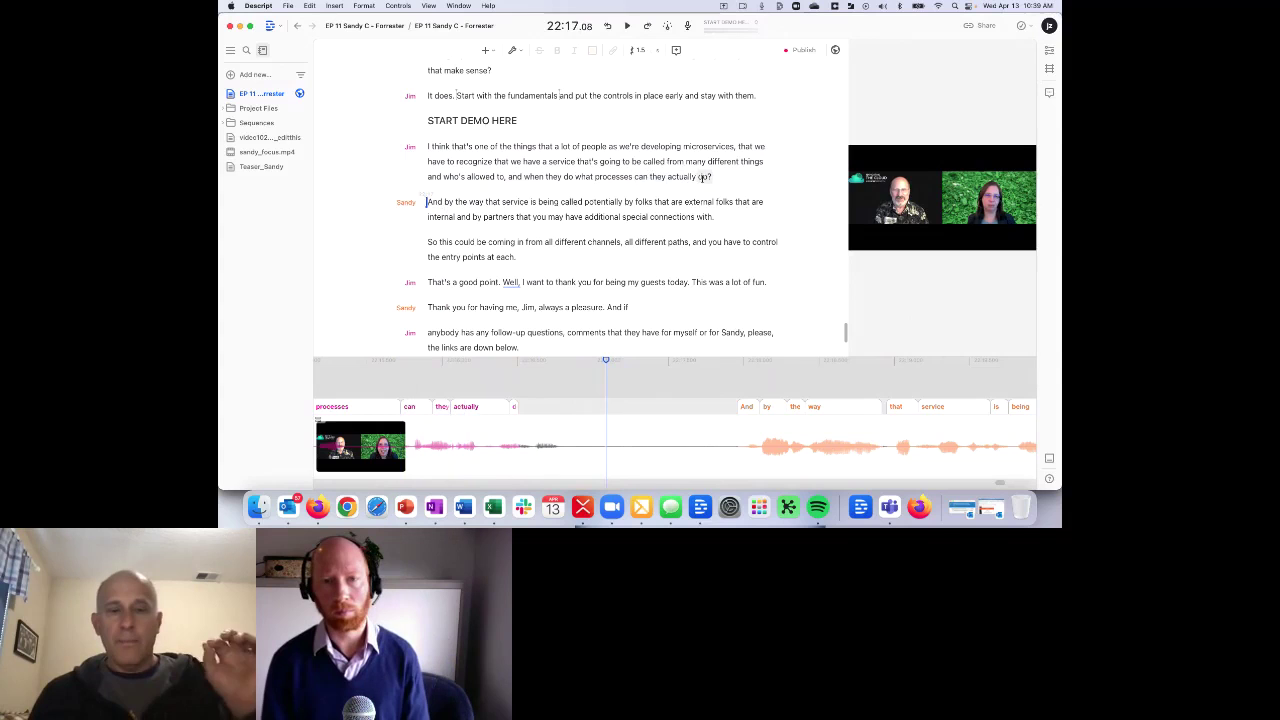
pyautogui.click(698, 177)
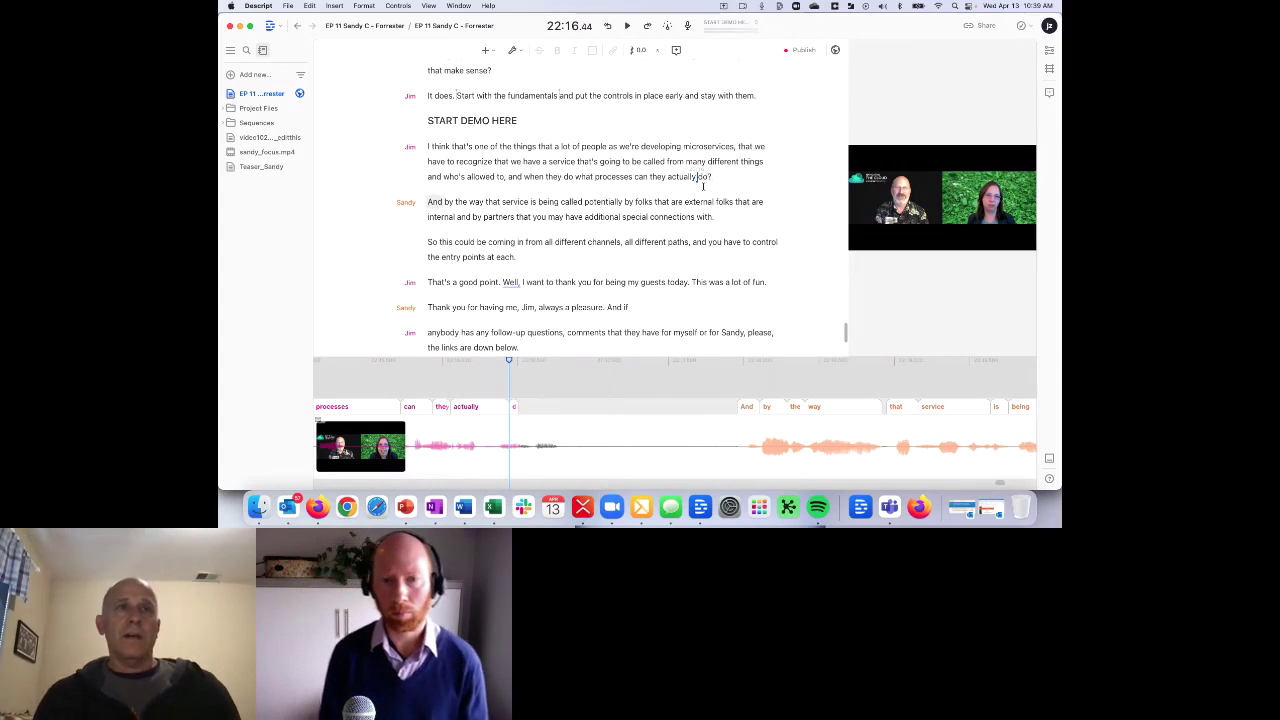
pyautogui.doubleClick(703, 180)
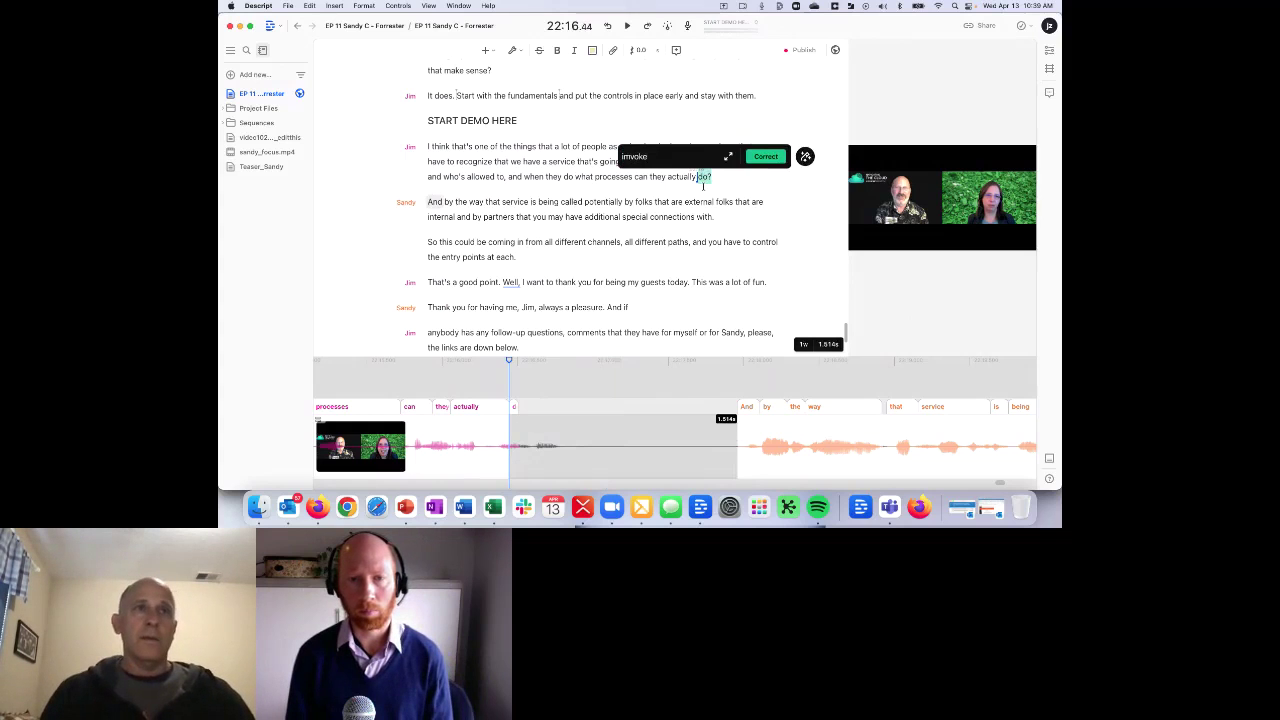
pyautogui.press('Return')
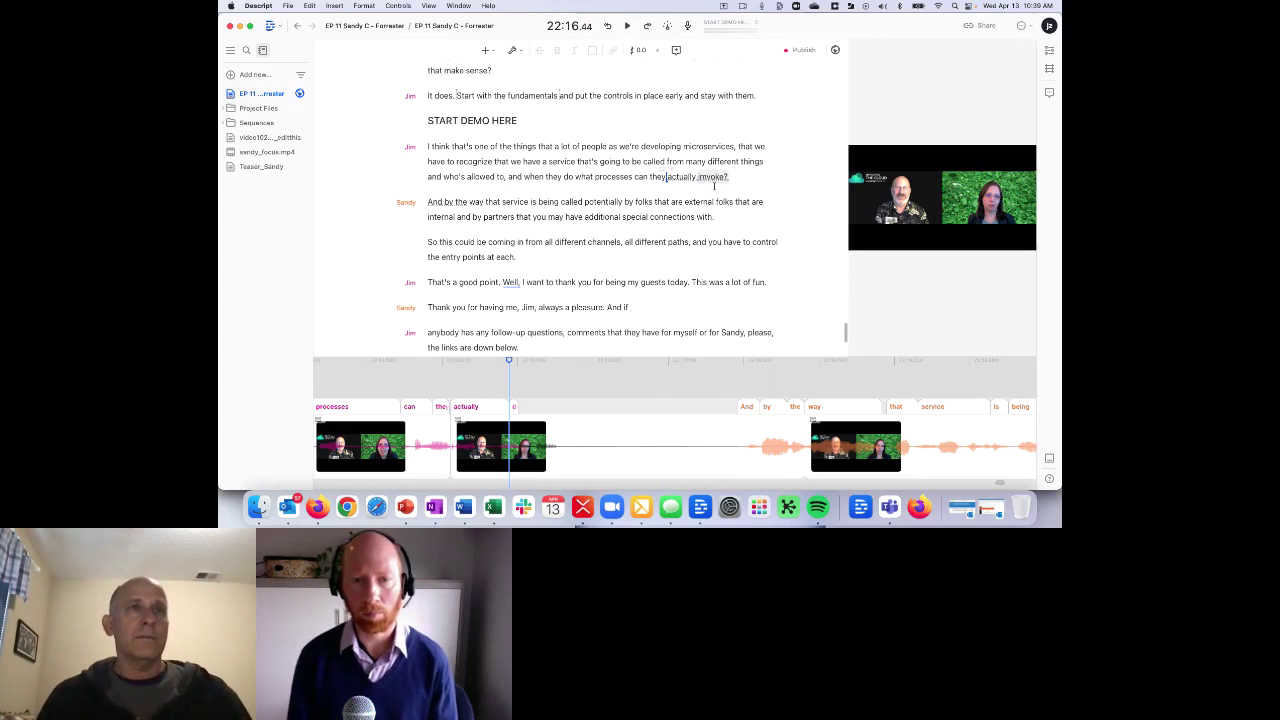
pyautogui.click(740, 180)
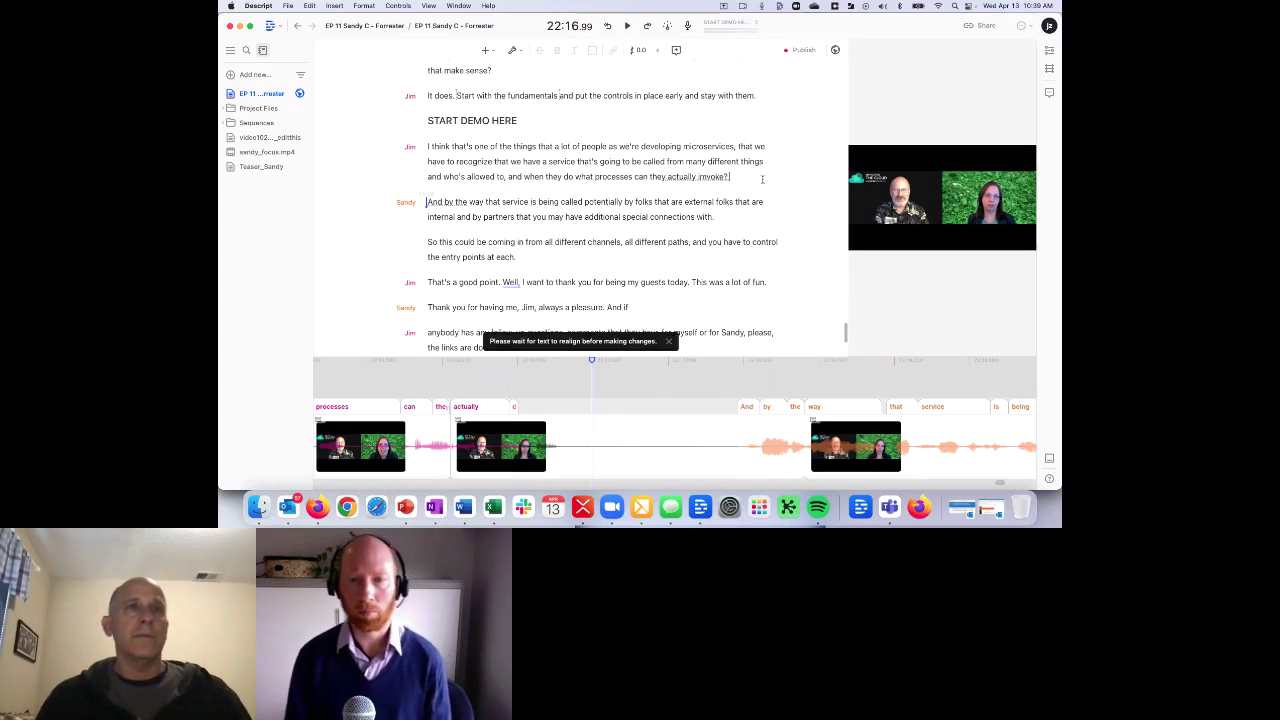
# - Play the recording from "That's a good point" and insert a period before a capitalized "Lot" in "This was a lot of fun."
pyautogui.scroll(-2, 662, 190)
pyautogui.scroll(-1, 662, 190)
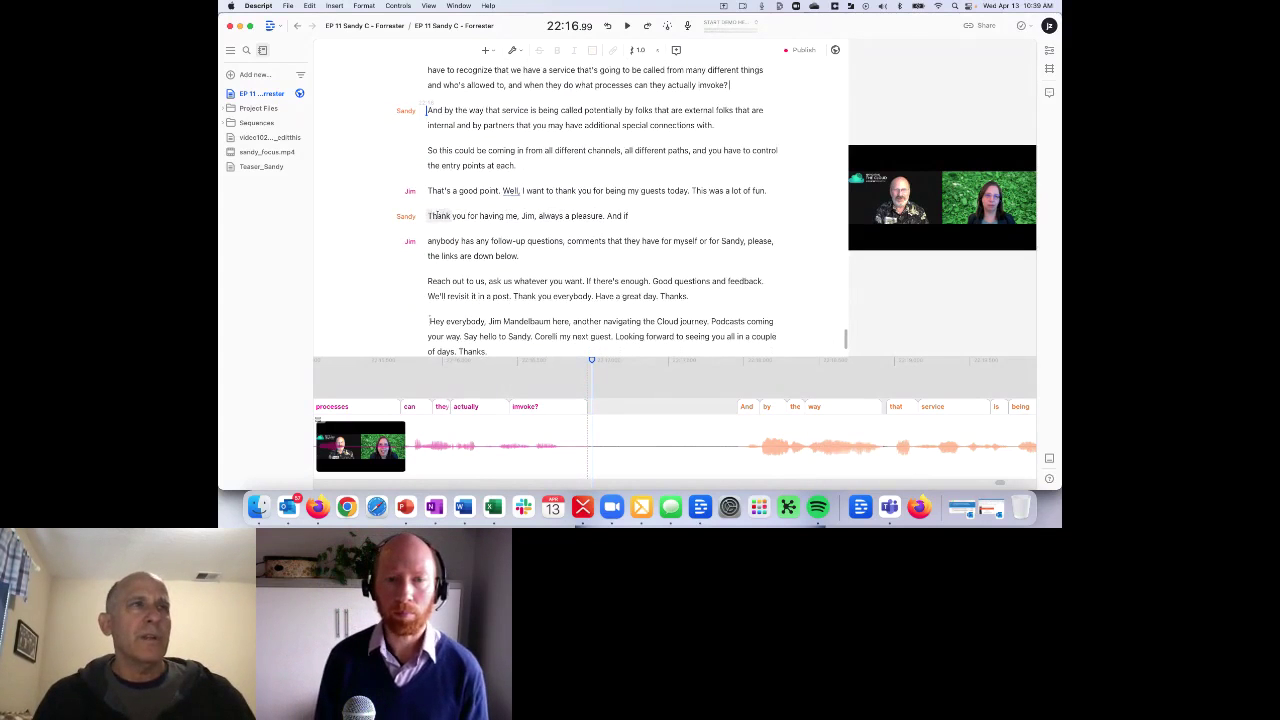
pyautogui.click(430, 190)
pyautogui.press('space')
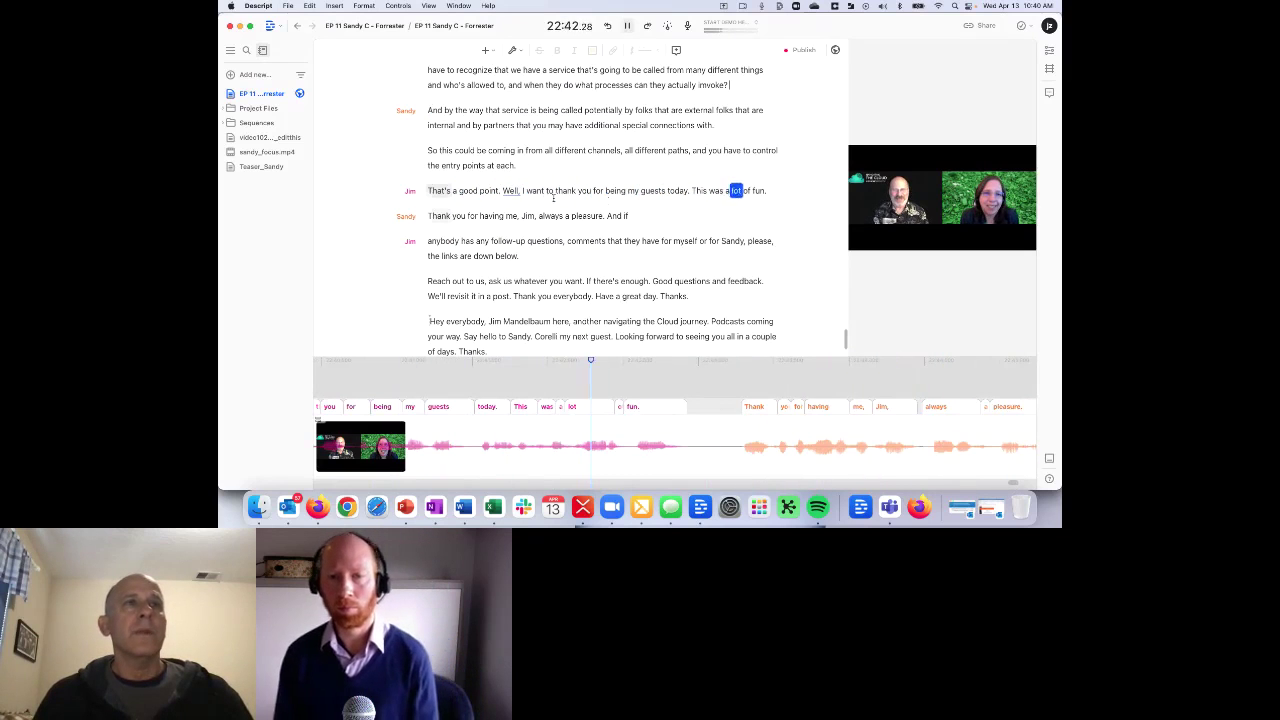
pyautogui.write('. L')
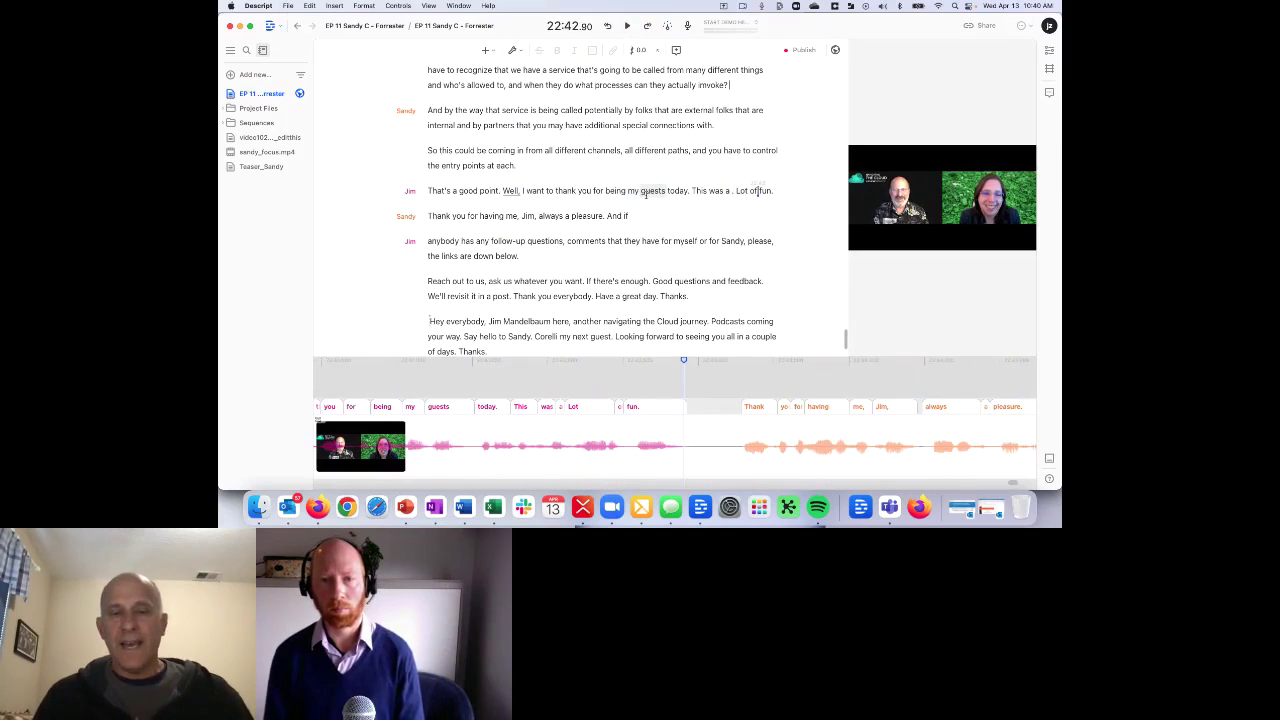
pyautogui.press('Down')
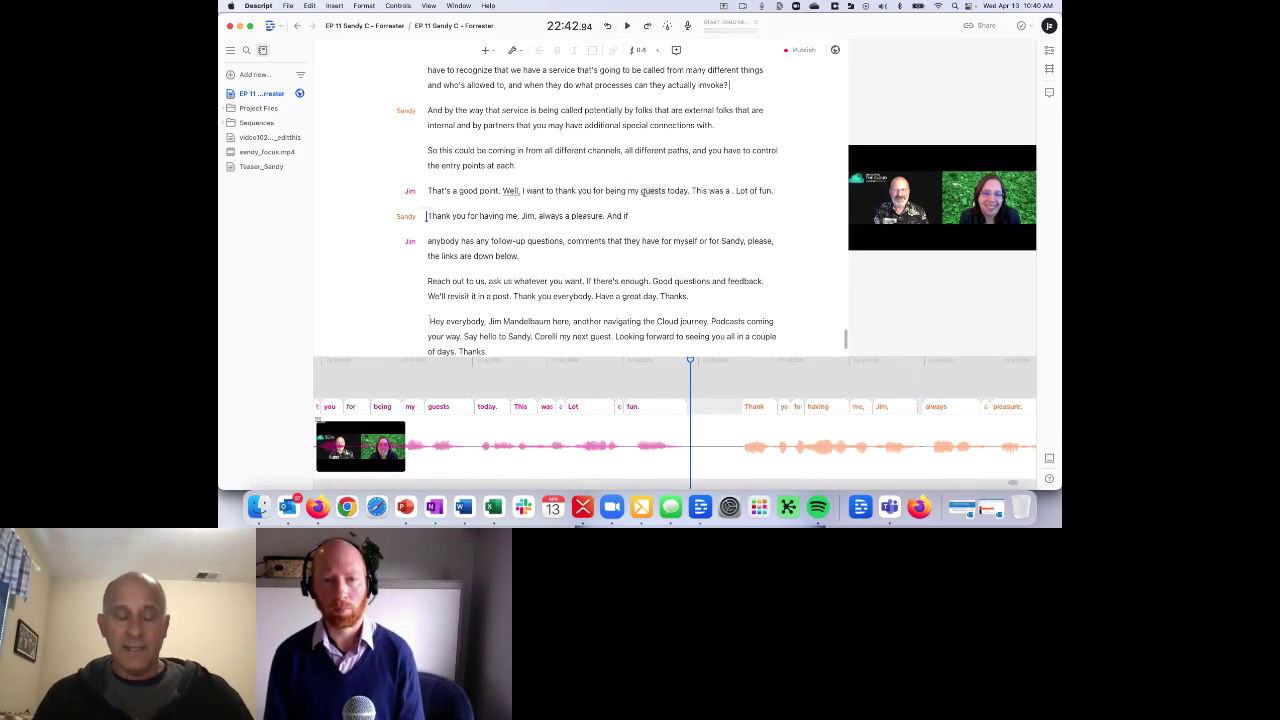
# - Correct "guests" to "guest" in "thank you for being my guests today" and resume playback from there
pyautogui.doubleClick(645, 191)
pyautogui.press('Return')
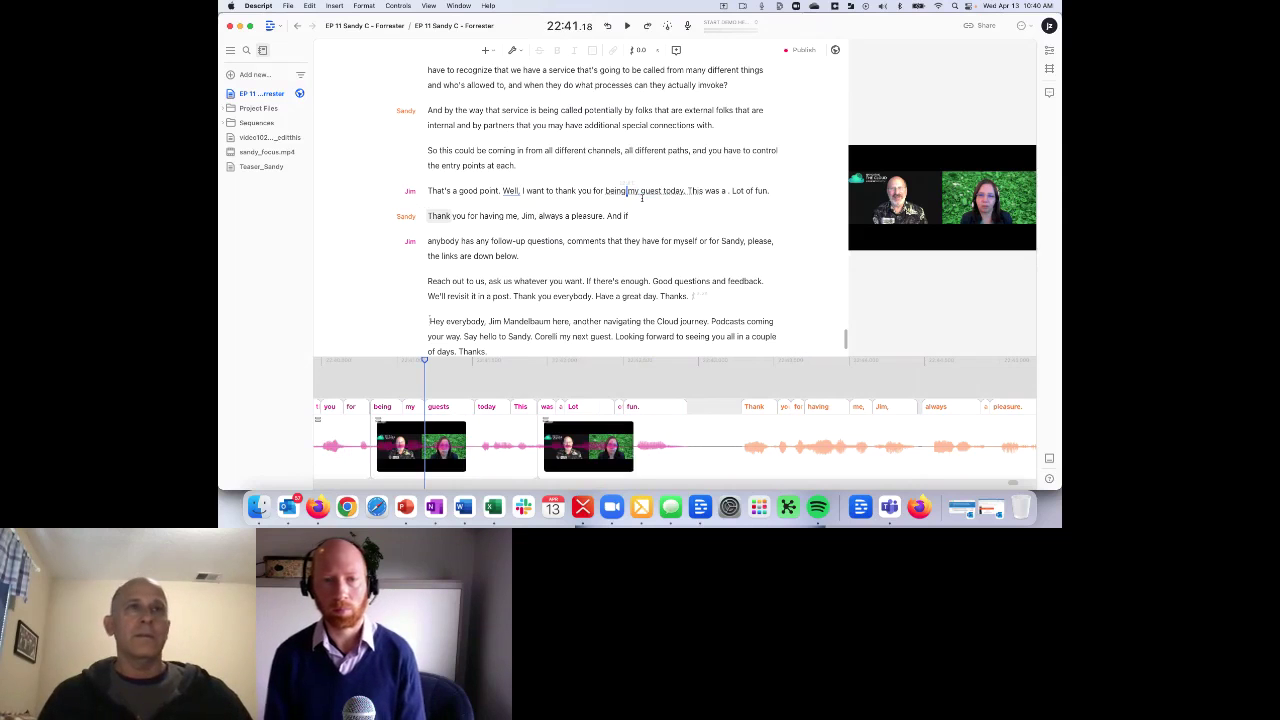
pyautogui.press('space')
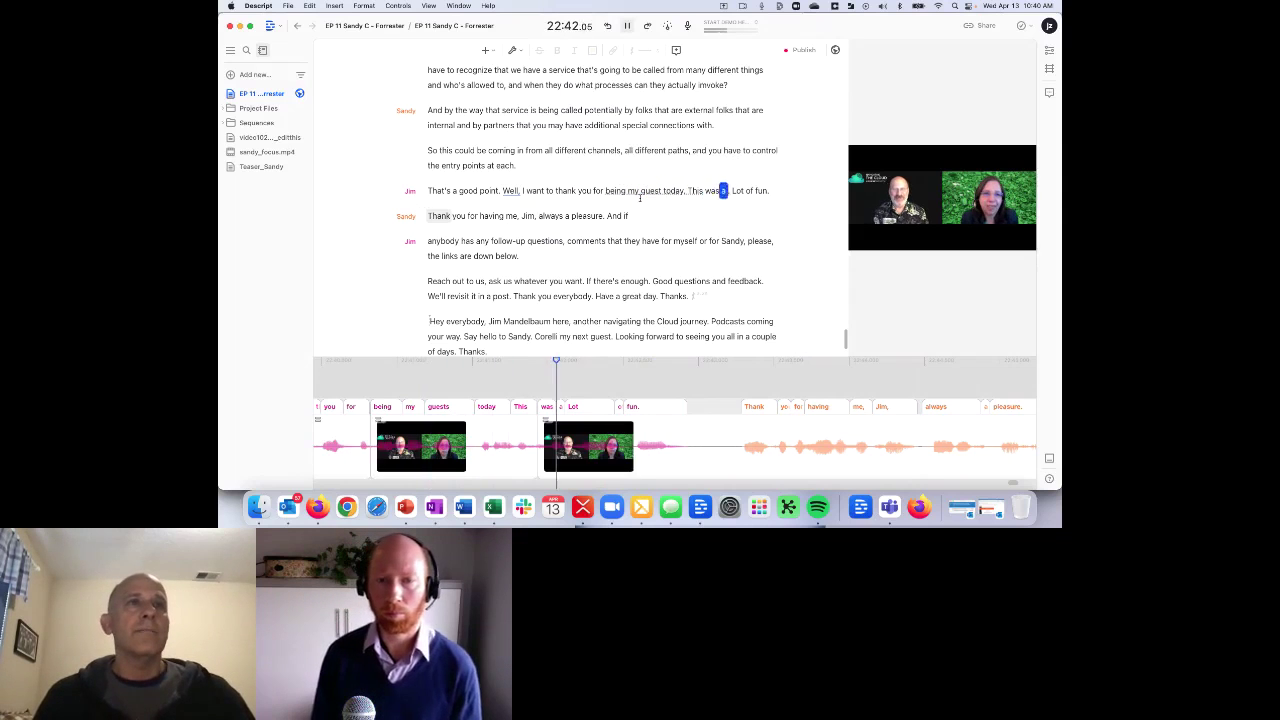
# - Remove the stray period after "This was a", make "Lot" lowercase, and play on until "anybody" in the closing remarks
pyautogui.click(731, 190)
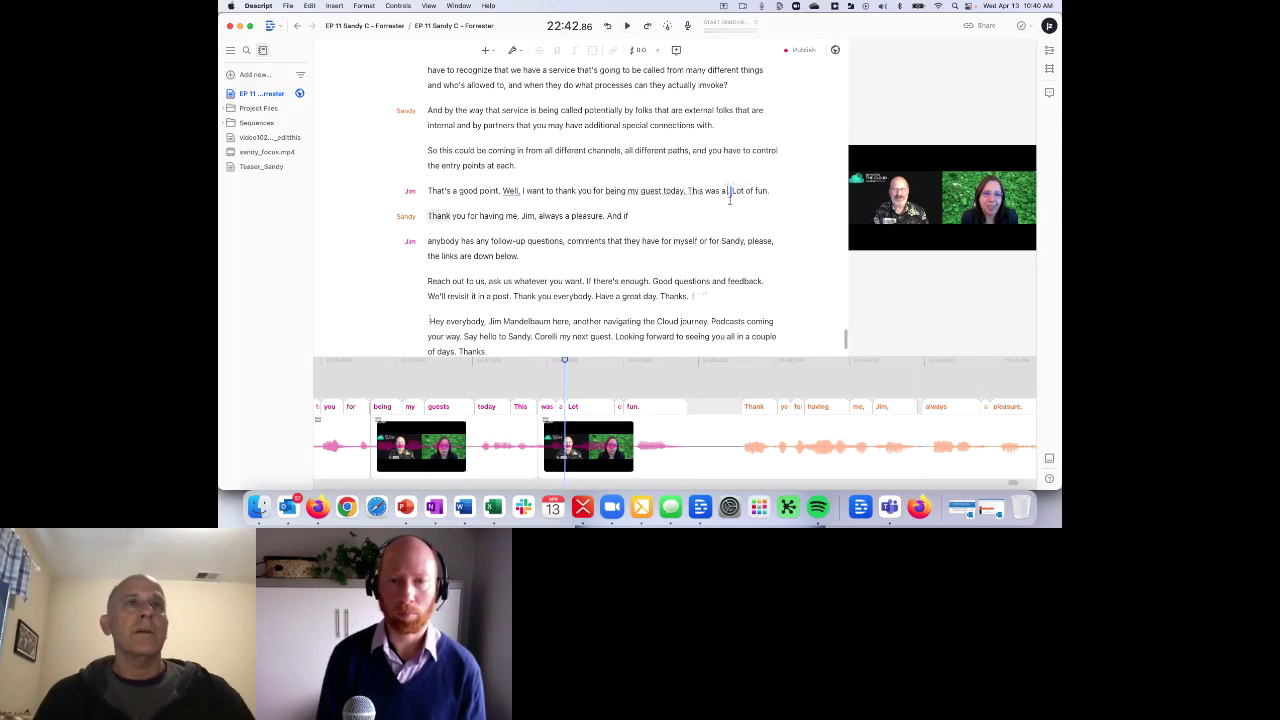
pyautogui.press('Delete')
pyautogui.write('l')
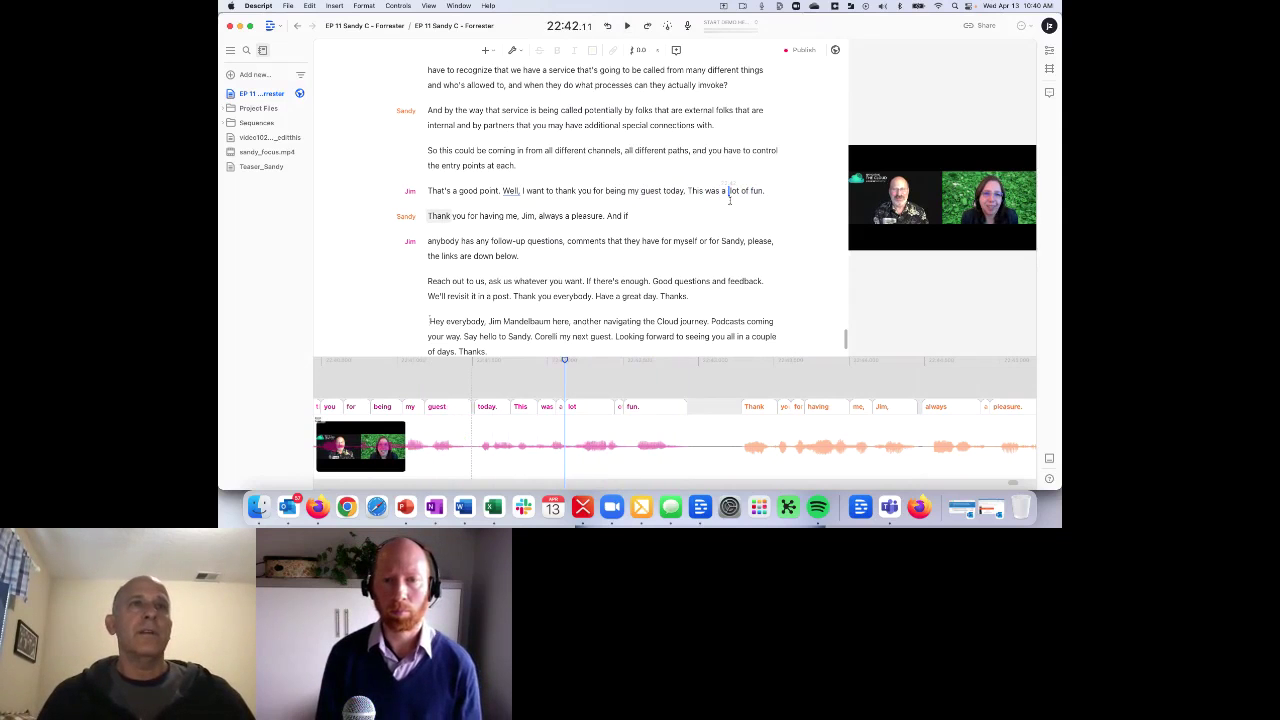
pyautogui.press('space')
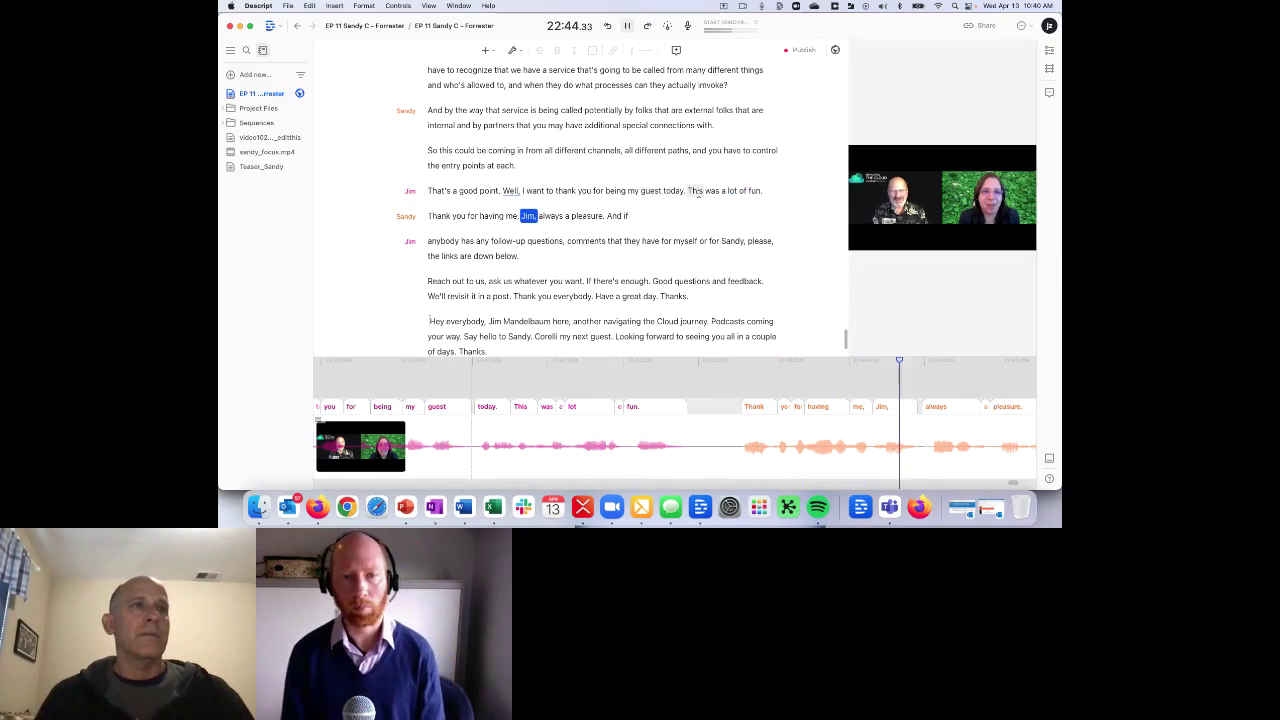
pyautogui.press('space')
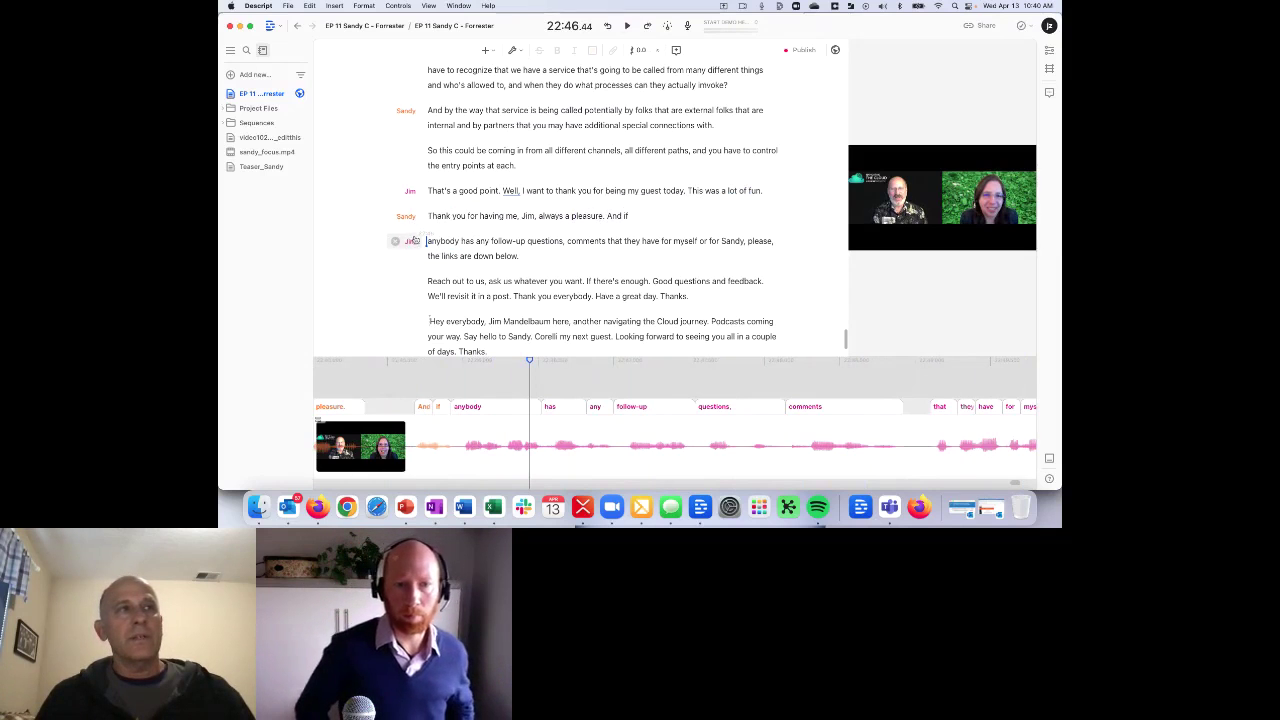
pyautogui.click(412, 242)
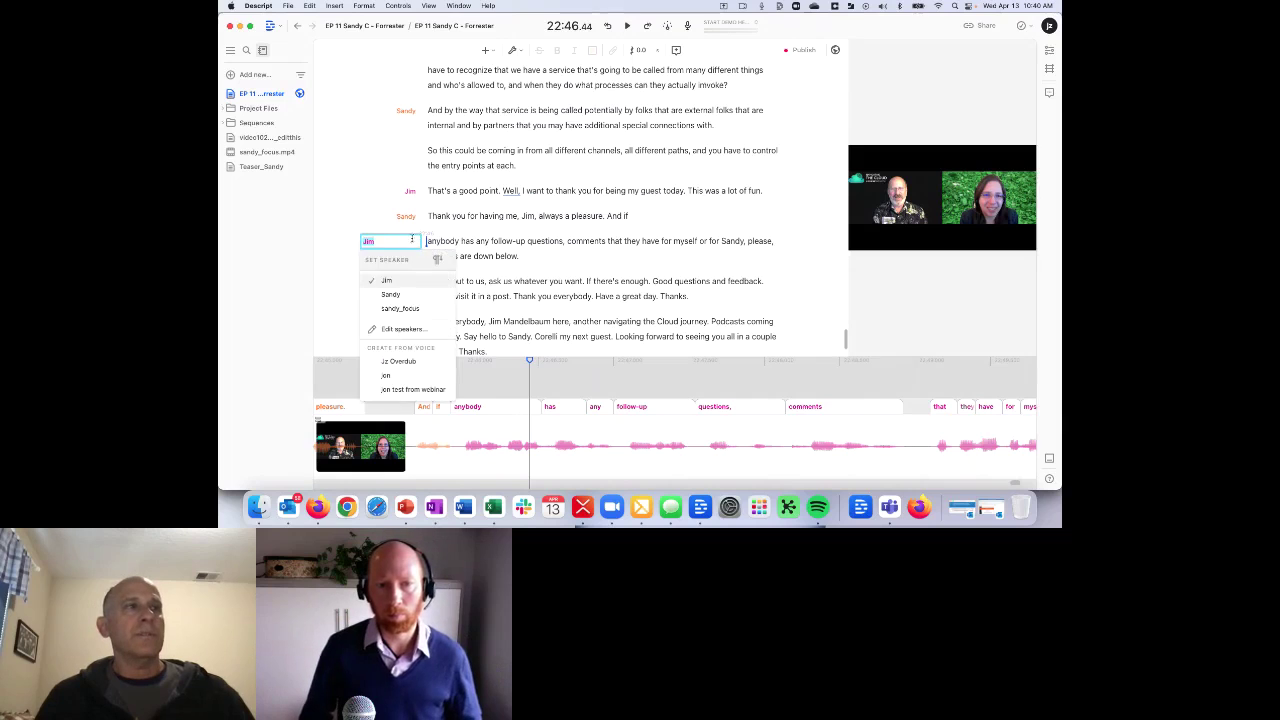
pyautogui.press('Escape')
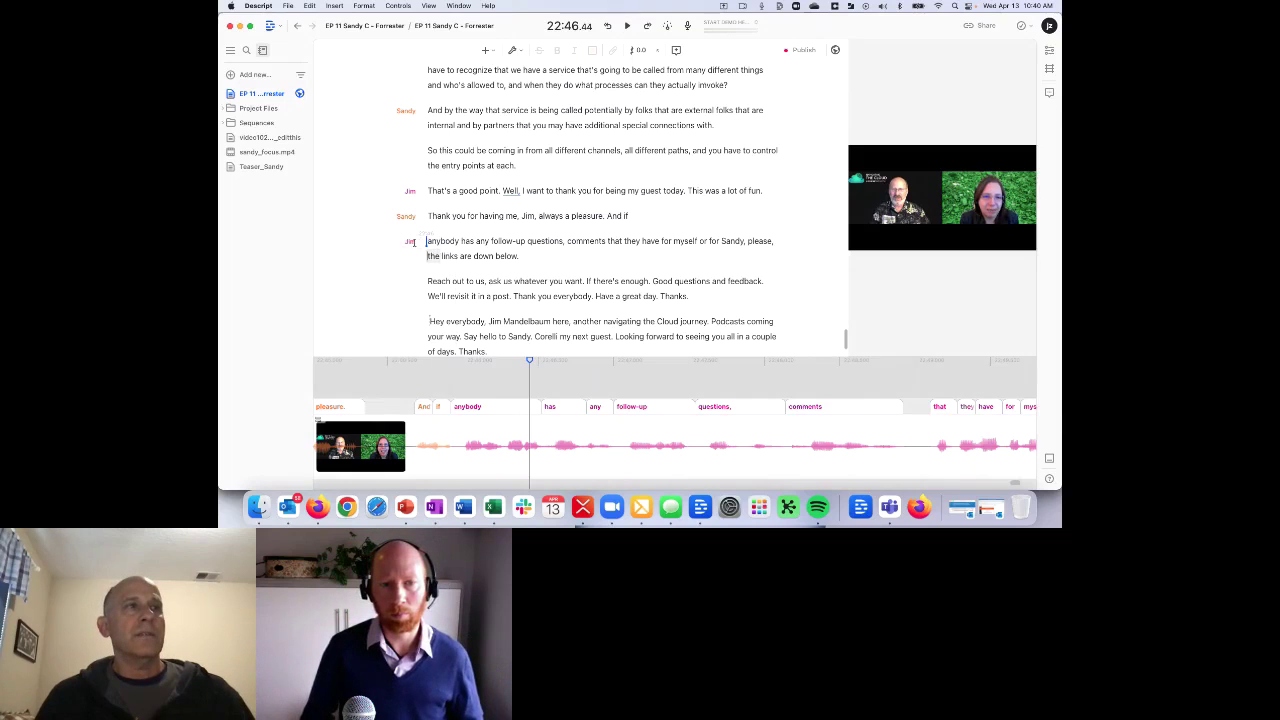
pyautogui.press('Down')
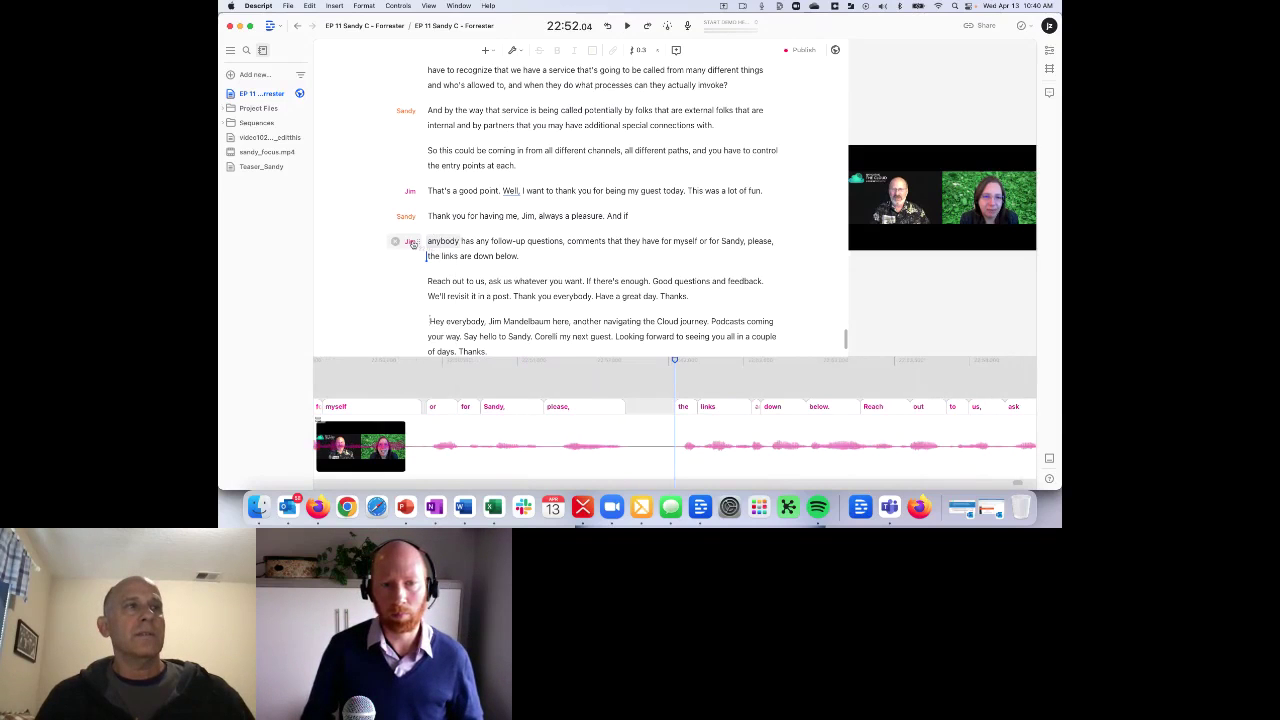
pyautogui.click(411, 242)
pyautogui.press('Escape')
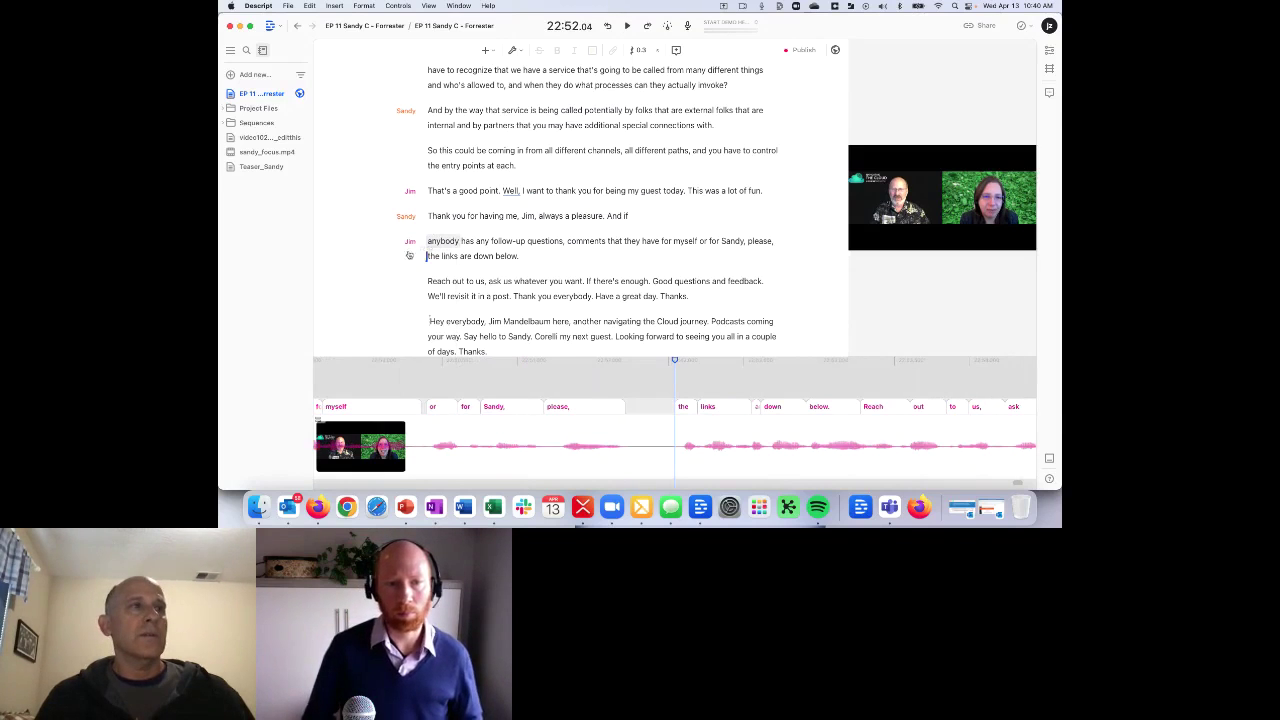
# - Move the speaker label at "anybody has any follow-up questions" back to "And if", and play the recording up to "Good questions"
pyautogui.moveTo(418, 242); pyautogui.dragTo(606, 216)
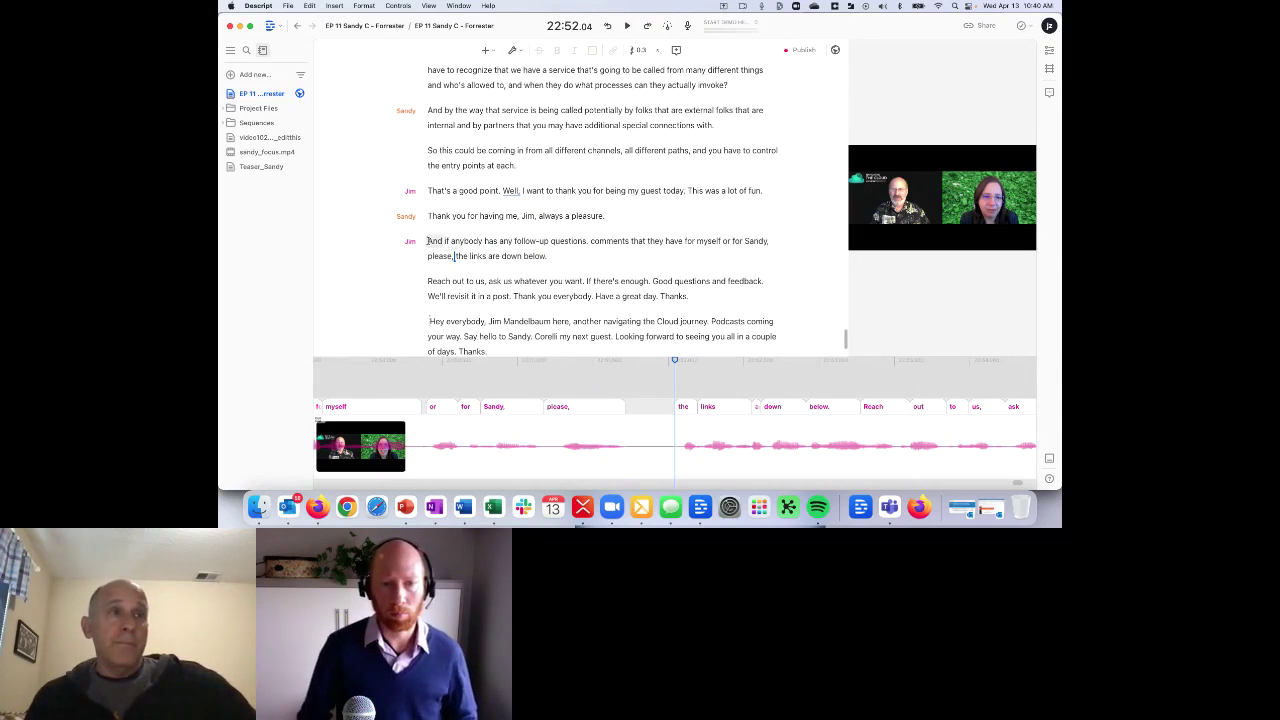
pyautogui.press('space')
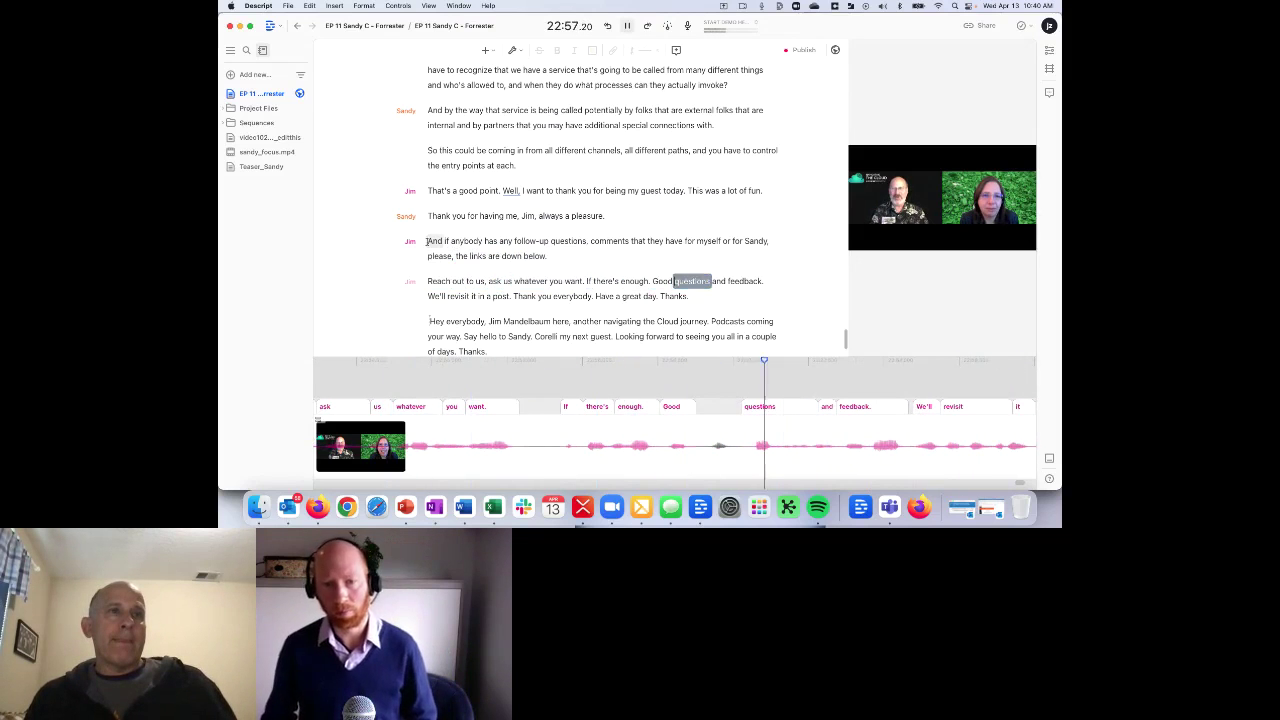
pyautogui.press('space')
# - Merge the sentences at "If there's enough. Good questions" by removing the period and making "good" lowercase
pyautogui.click(649, 281)
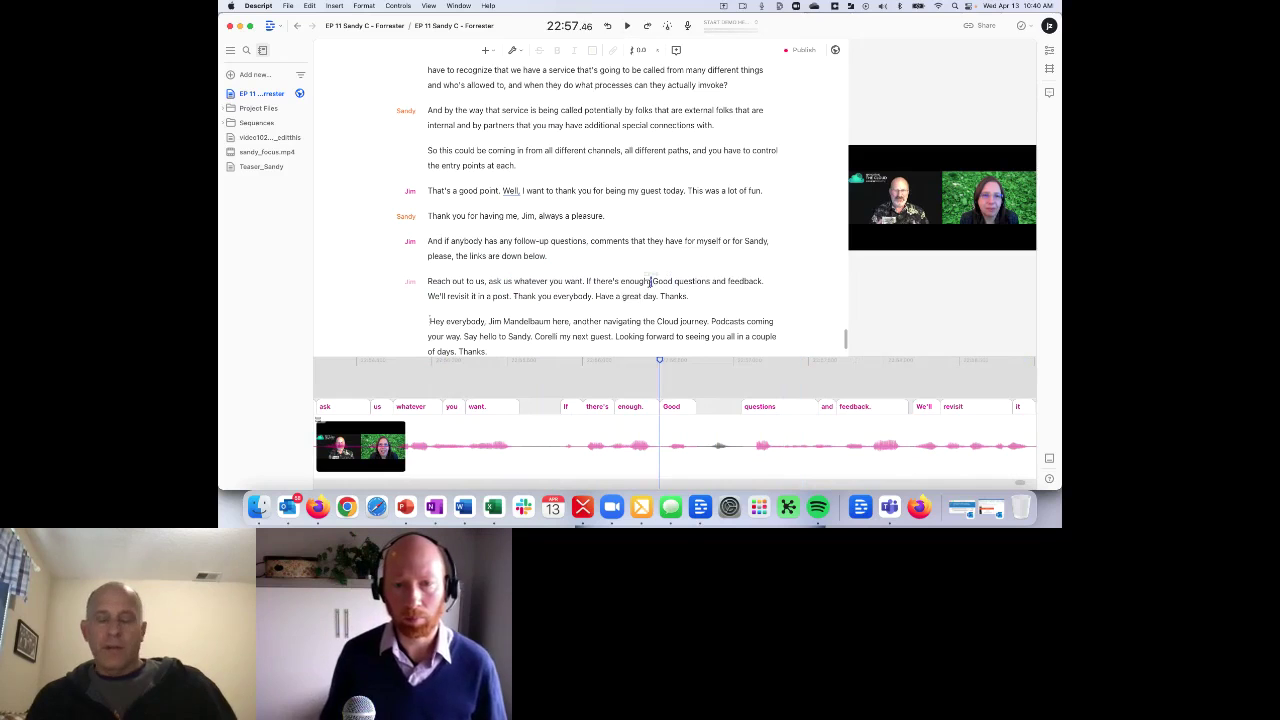
pyautogui.press('BackSpace')
pyautogui.press('space')
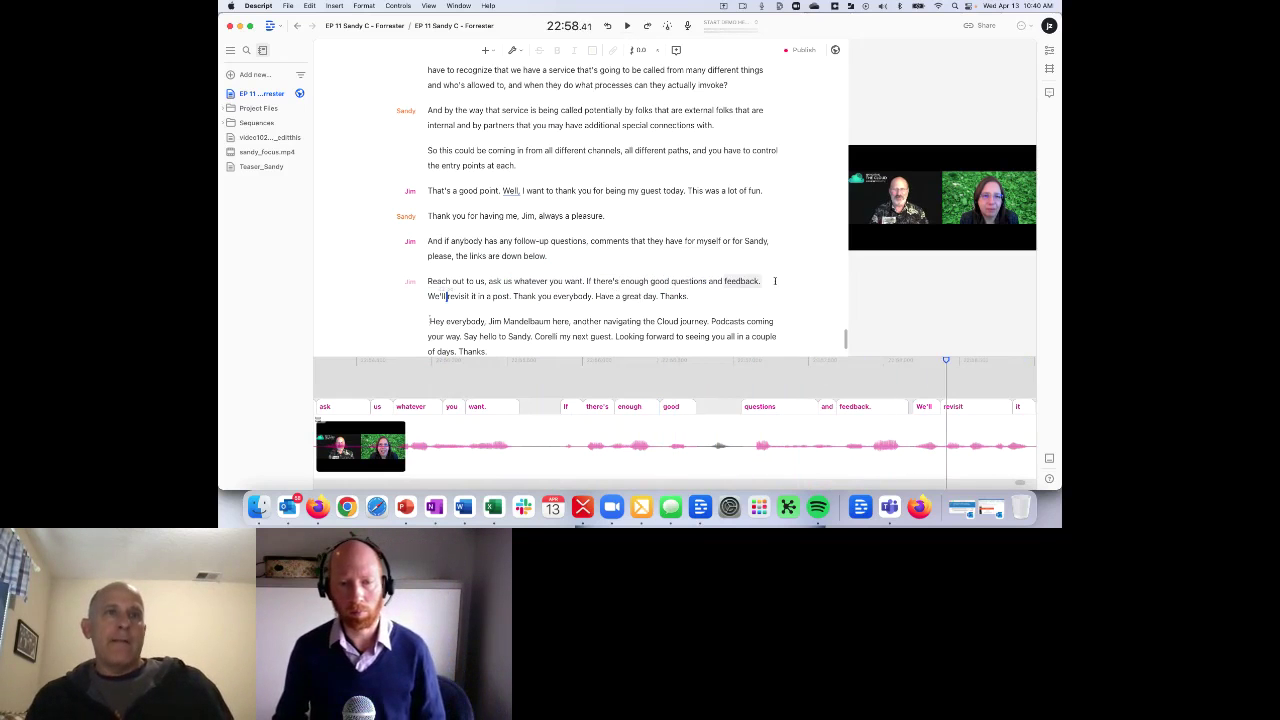
# - Merge "feedback. We'll revisit" into one sentence with lowercase "we'll", then play the recording past the final "Thanks."
pyautogui.press('space')
pyautogui.press('BackSpace')
pyautogui.press('BackSpace')
pyautogui.press('super+z')
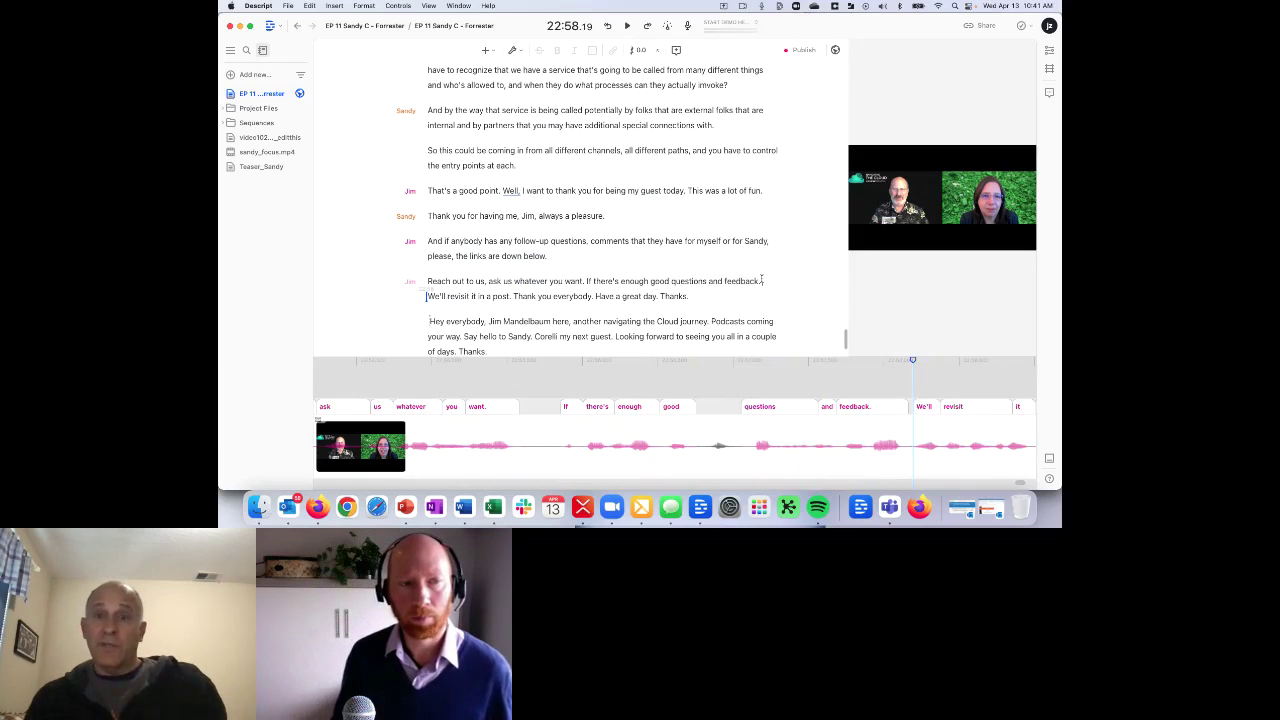
pyautogui.press('BackSpace')
pyautogui.press('space')
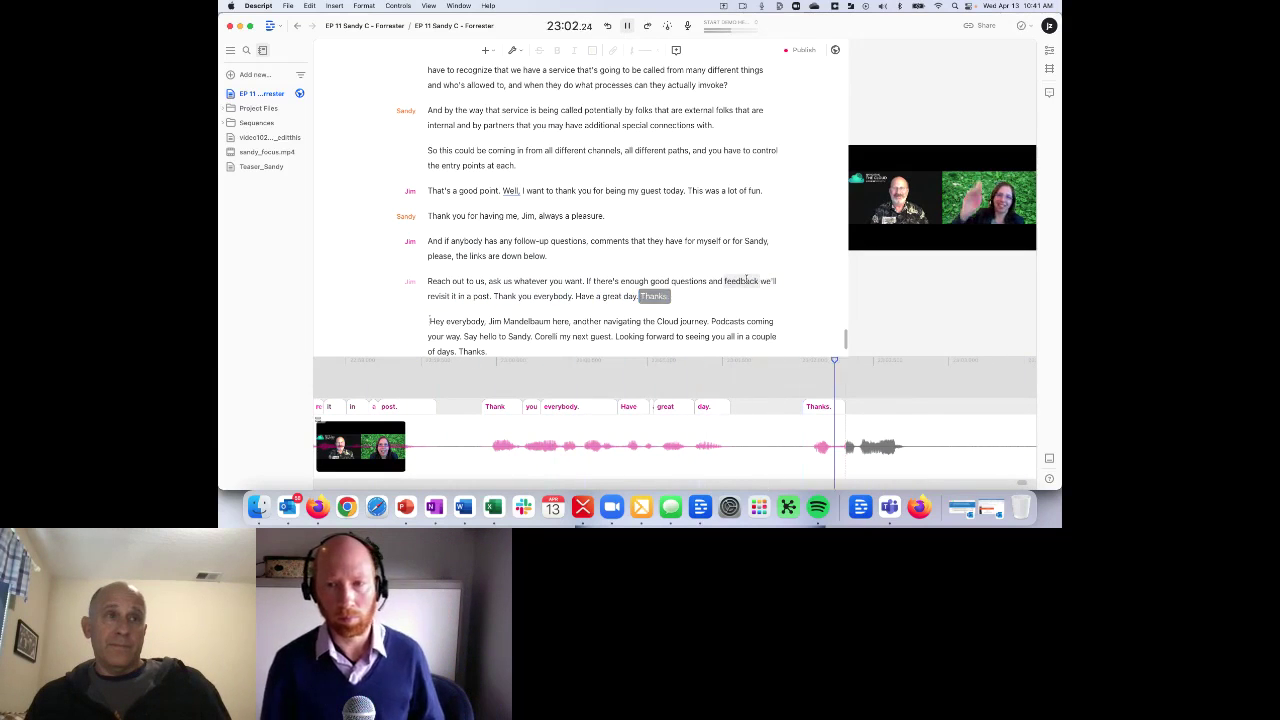
pyautogui.press('space')
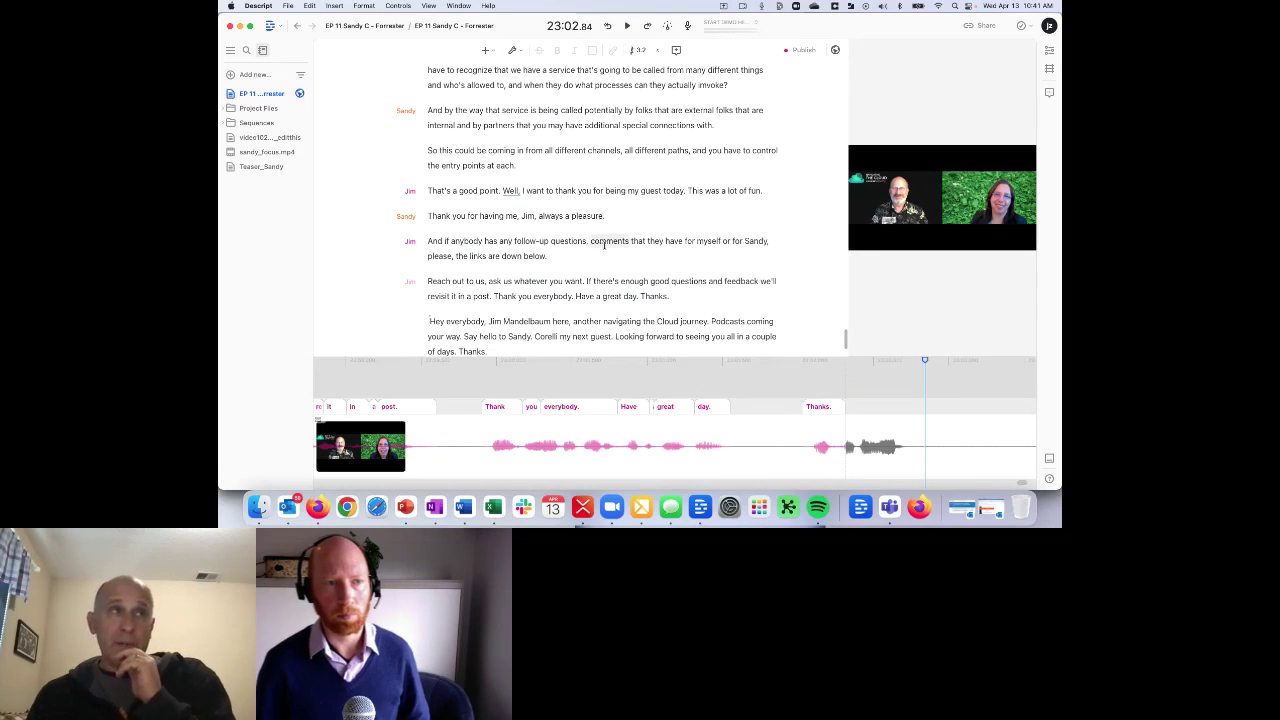
# - Select the video in the preview and examine the elements that can be inserted, including text, captions, shapes and waveform
pyautogui.click(872, 245)
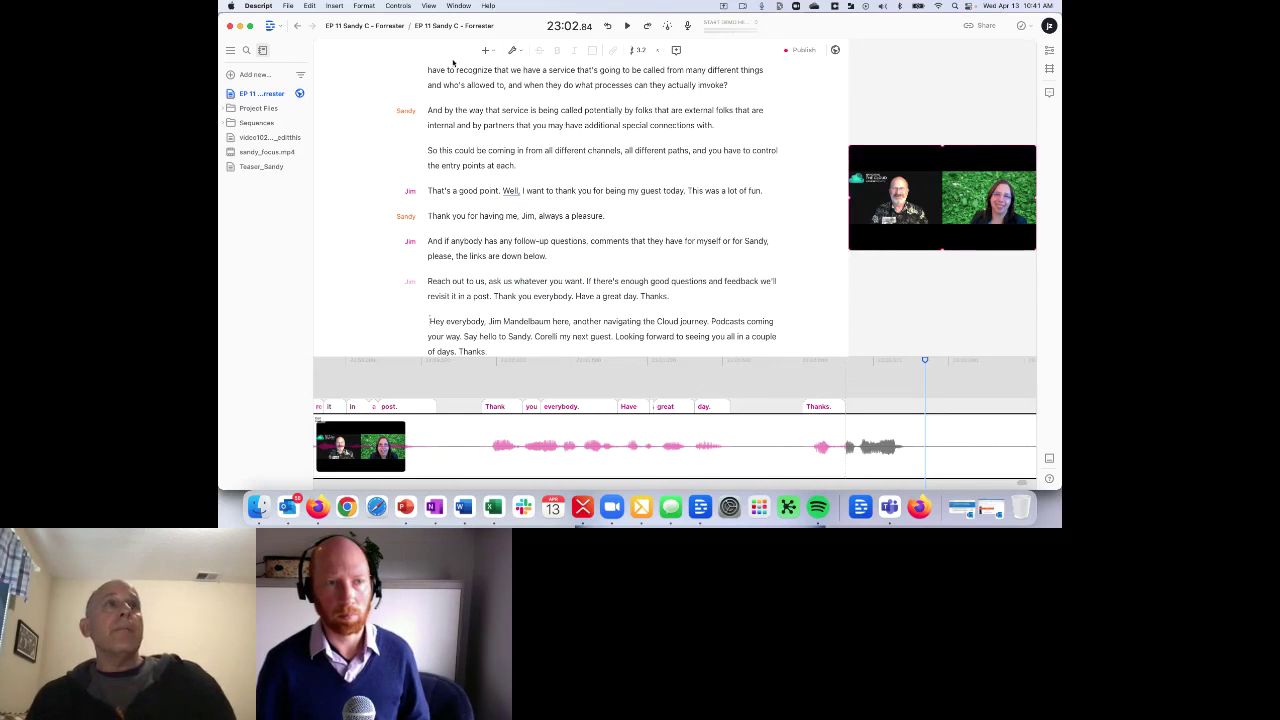
pyautogui.click(486, 50)
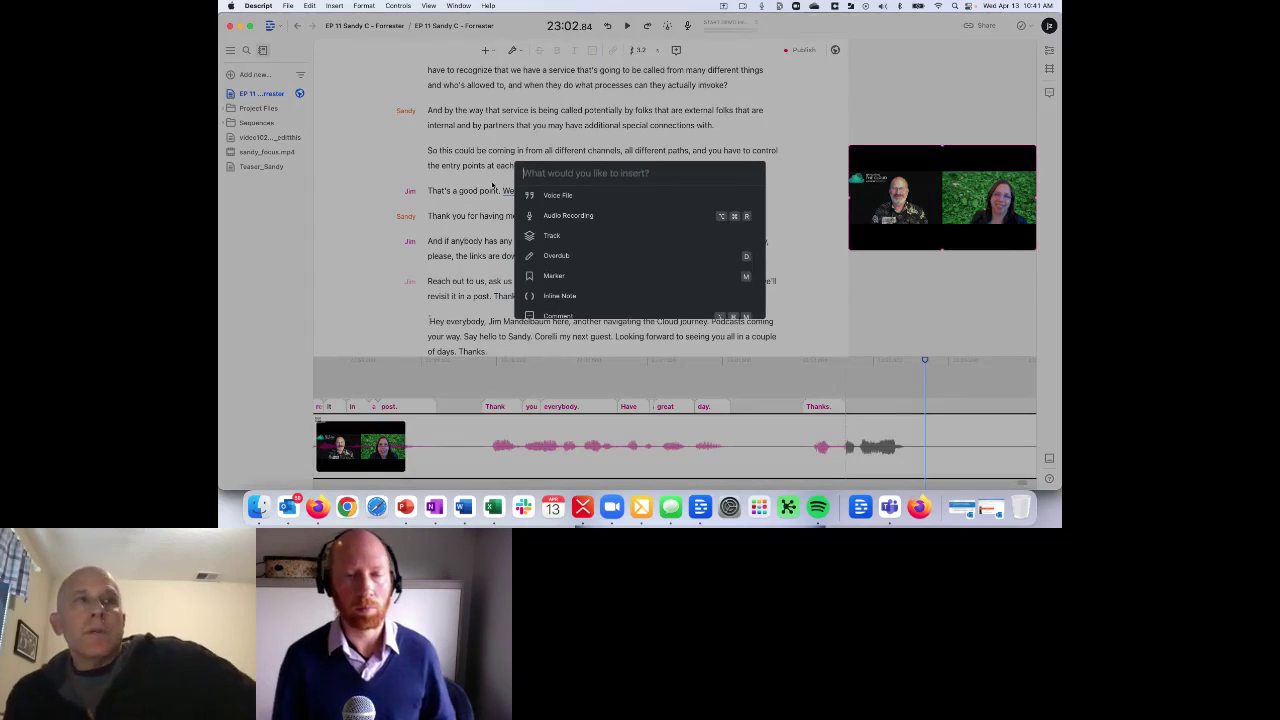
pyautogui.scroll(-3, 560, 270)
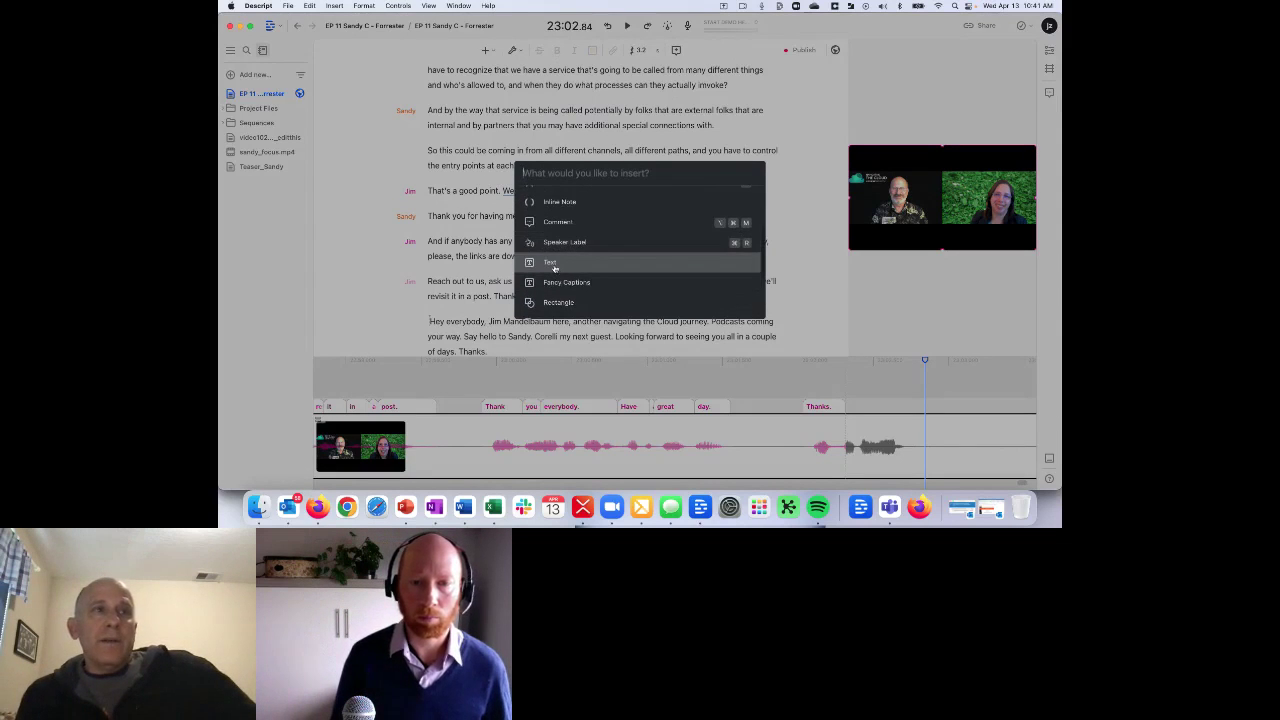
pyautogui.scroll(-1, 554, 268)
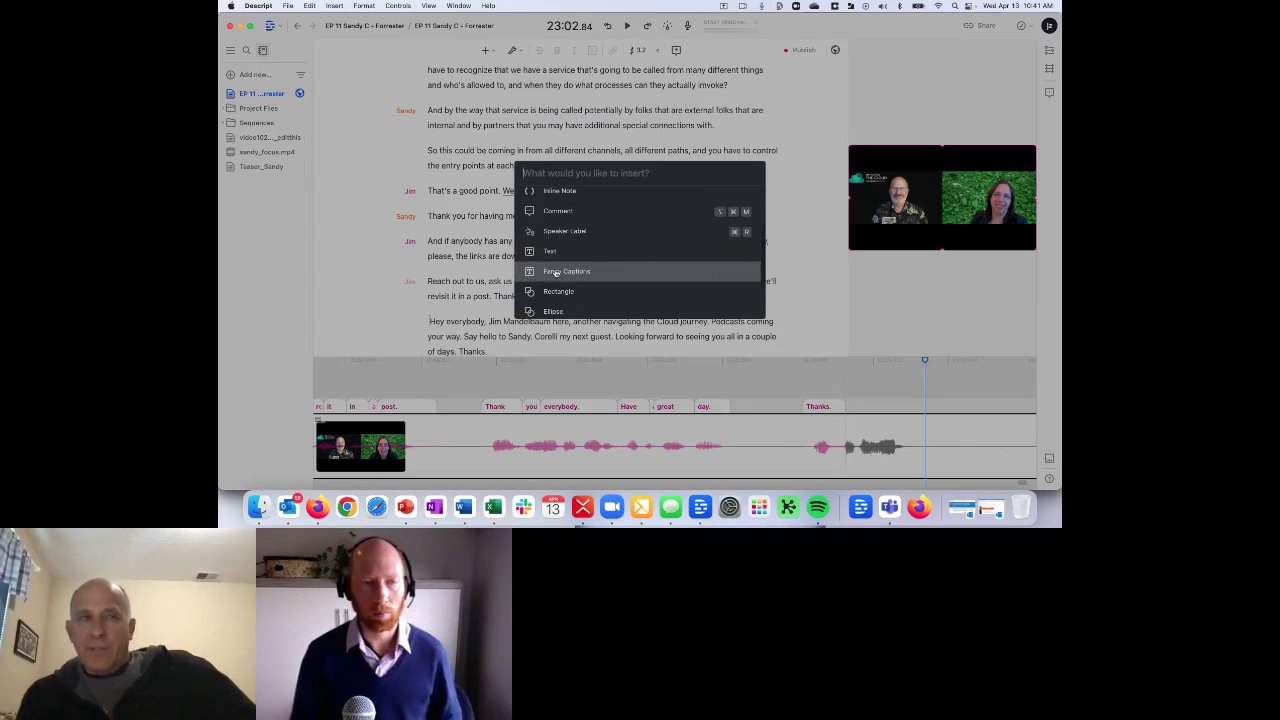
pyautogui.scroll(-1, 554, 268)
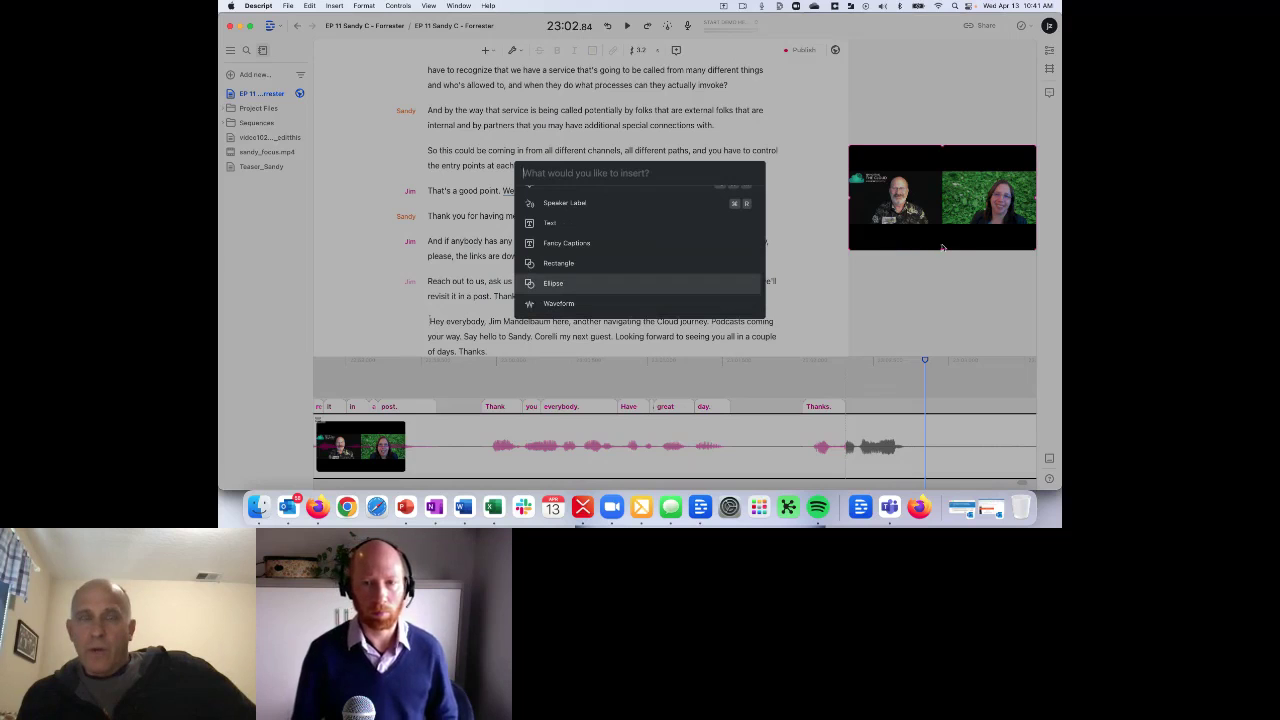
pyautogui.scroll(-2, 677, 272)
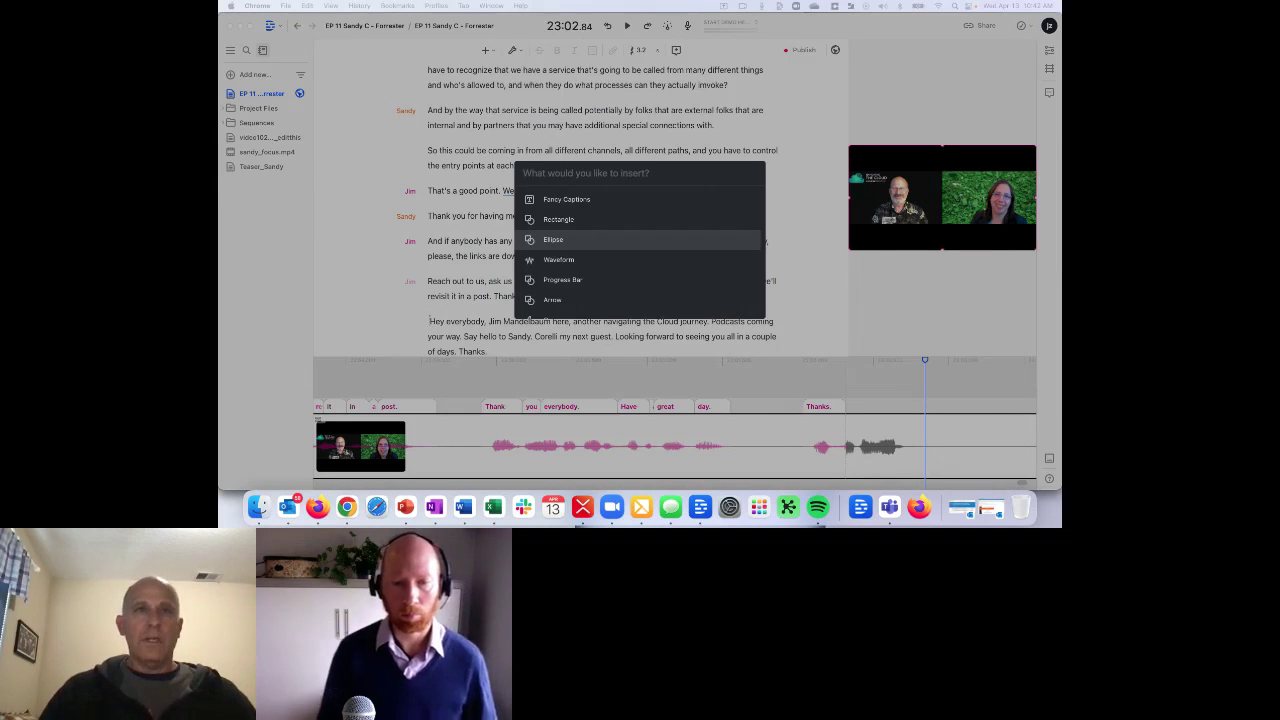
# - Switch to Chrome, open the "[Ep 8]: Identity In The Cloud" video on the GigamonTV YouTube channel, and lower the sound volume
pyautogui.press('super+Tab')
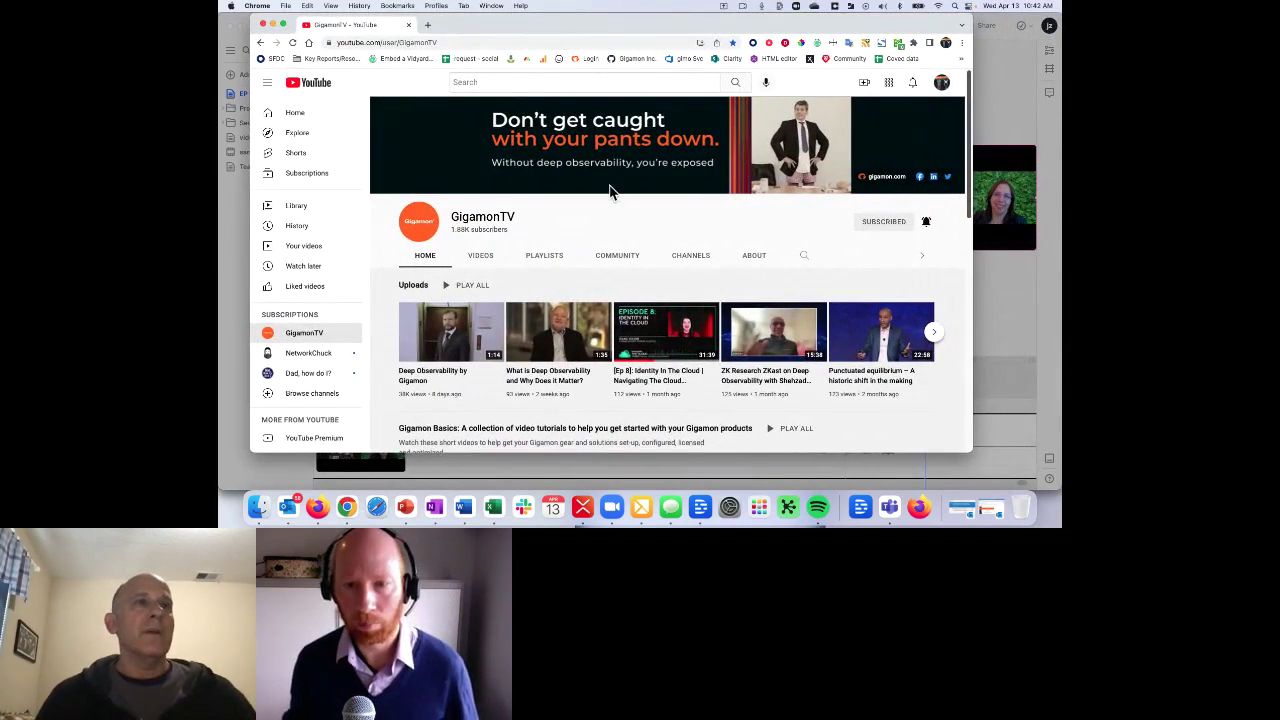
pyautogui.click(667, 389)
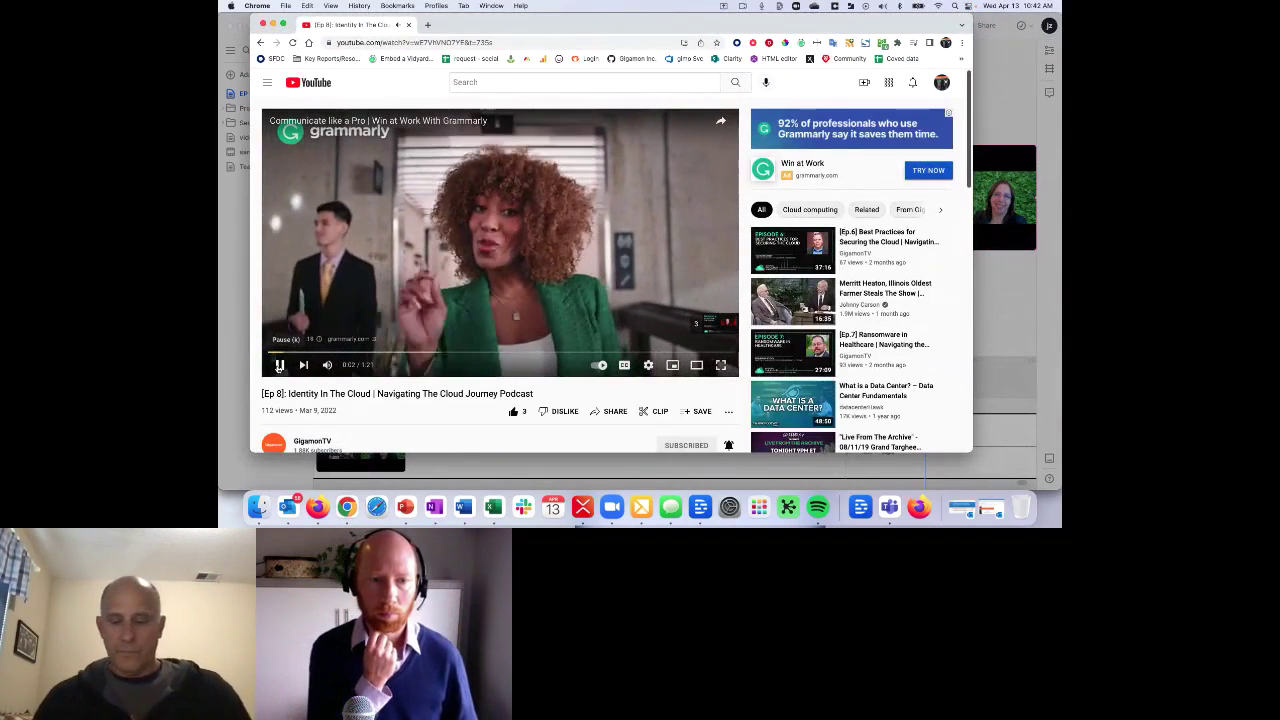
pyautogui.press('XF86AudioLowerVolume')
pyautogui.press('XF86AudioLowerVolume')
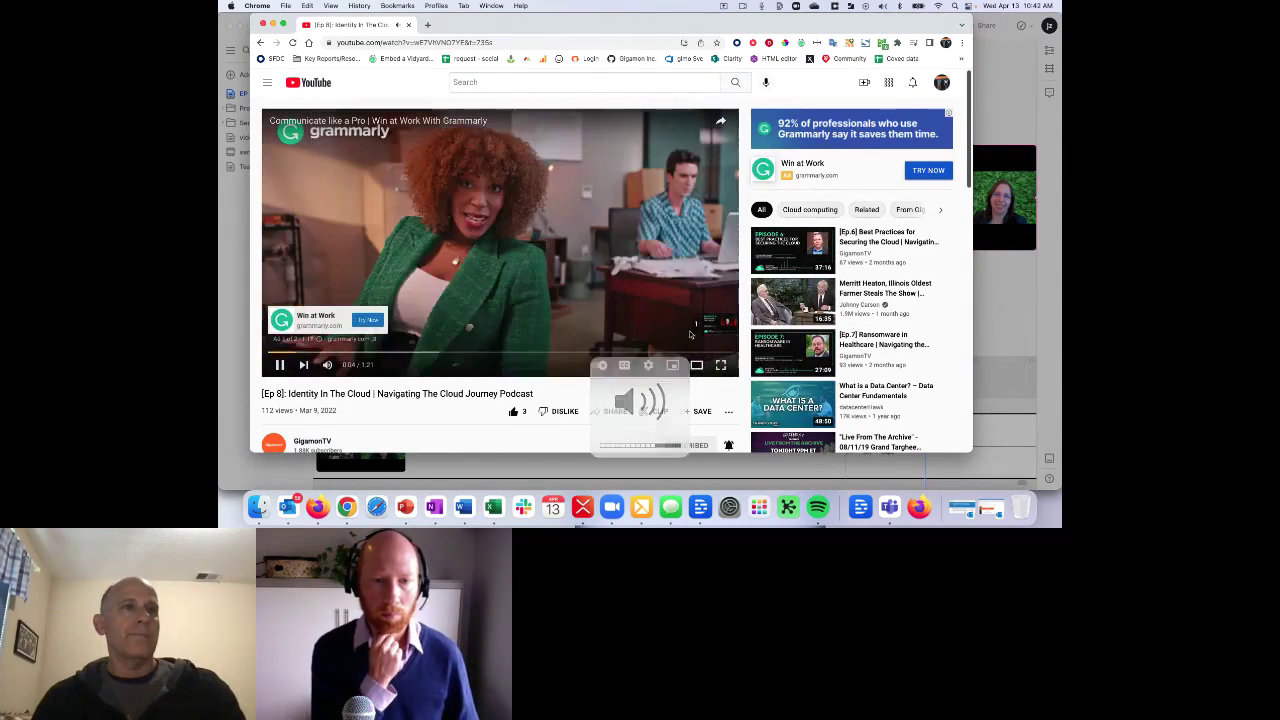
# - Skip the ad, play a short stretch of the Episode 8 video and leave it paused
pyautogui.click(705, 325)
pyautogui.click(279, 365)
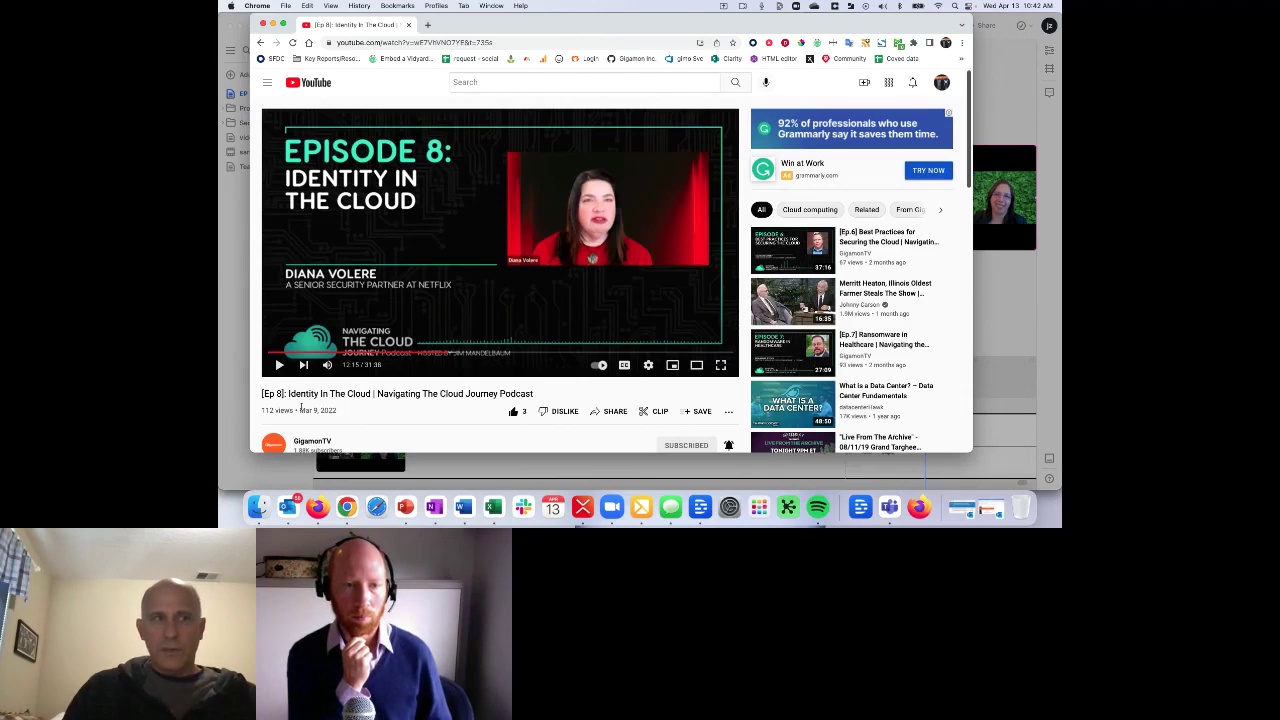
pyautogui.click(281, 366)
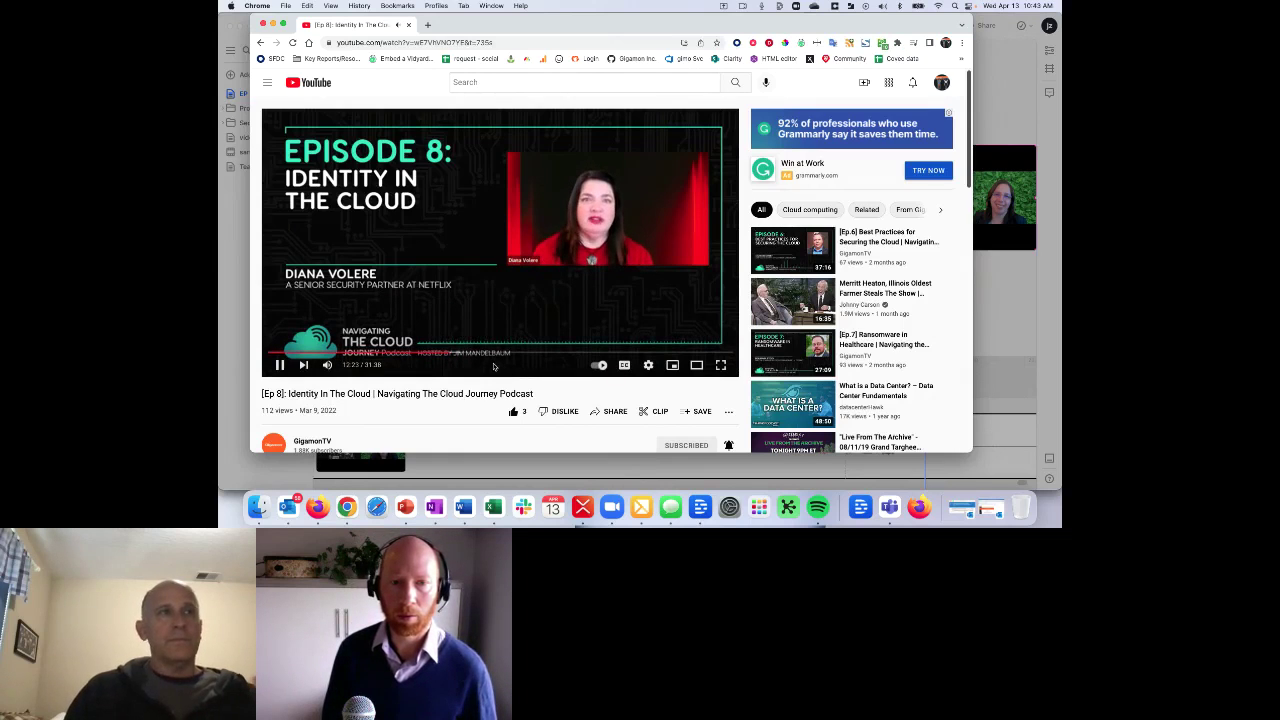
pyautogui.click(281, 366)
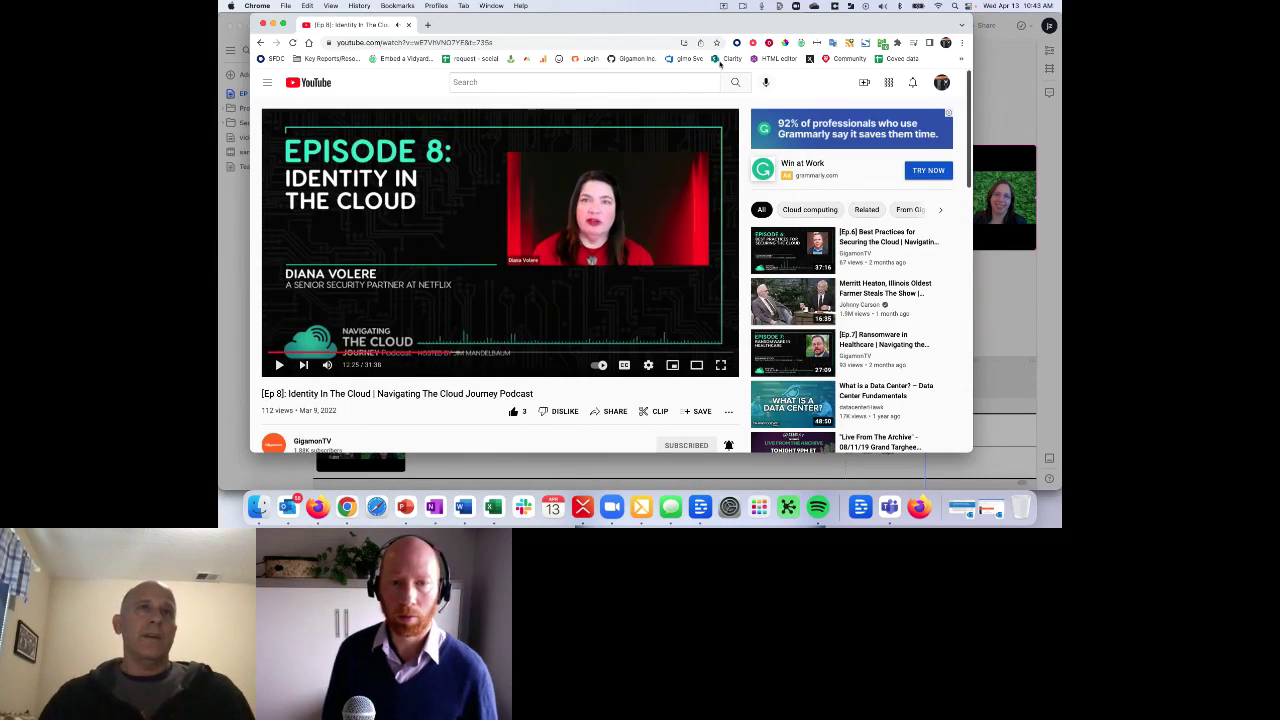
pyautogui.click(961, 60)
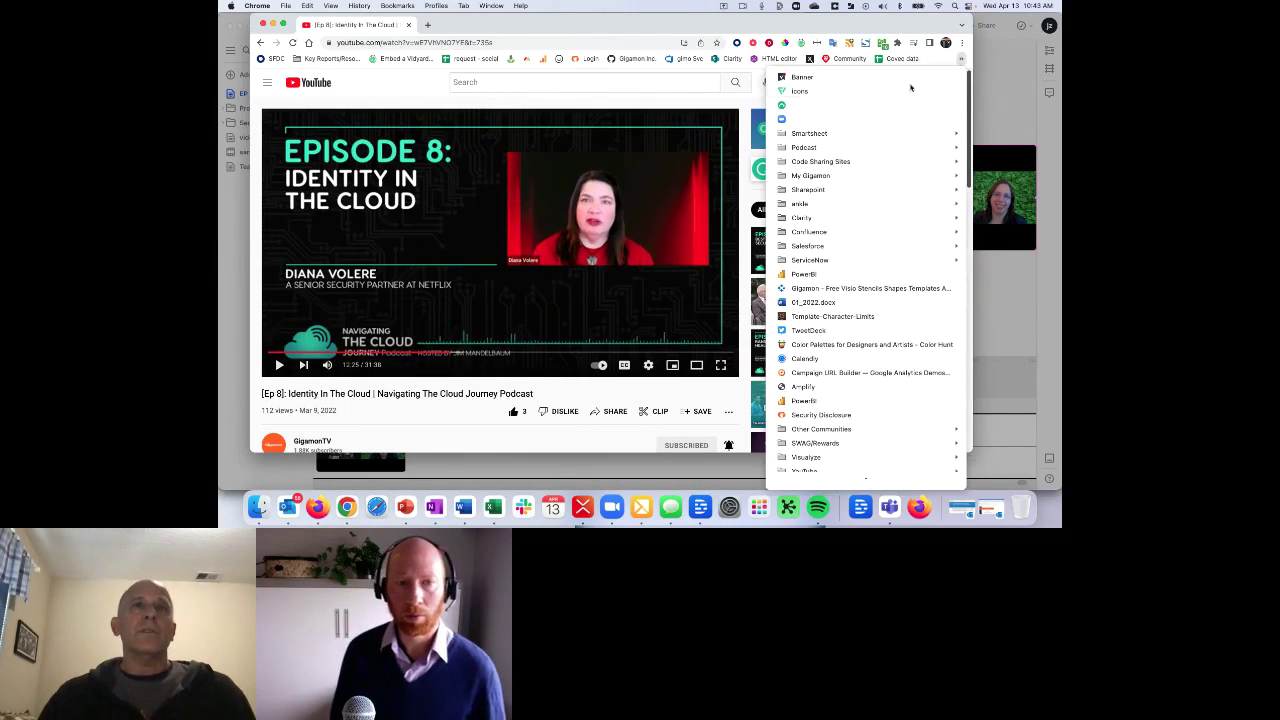
pyautogui.click(810, 329)
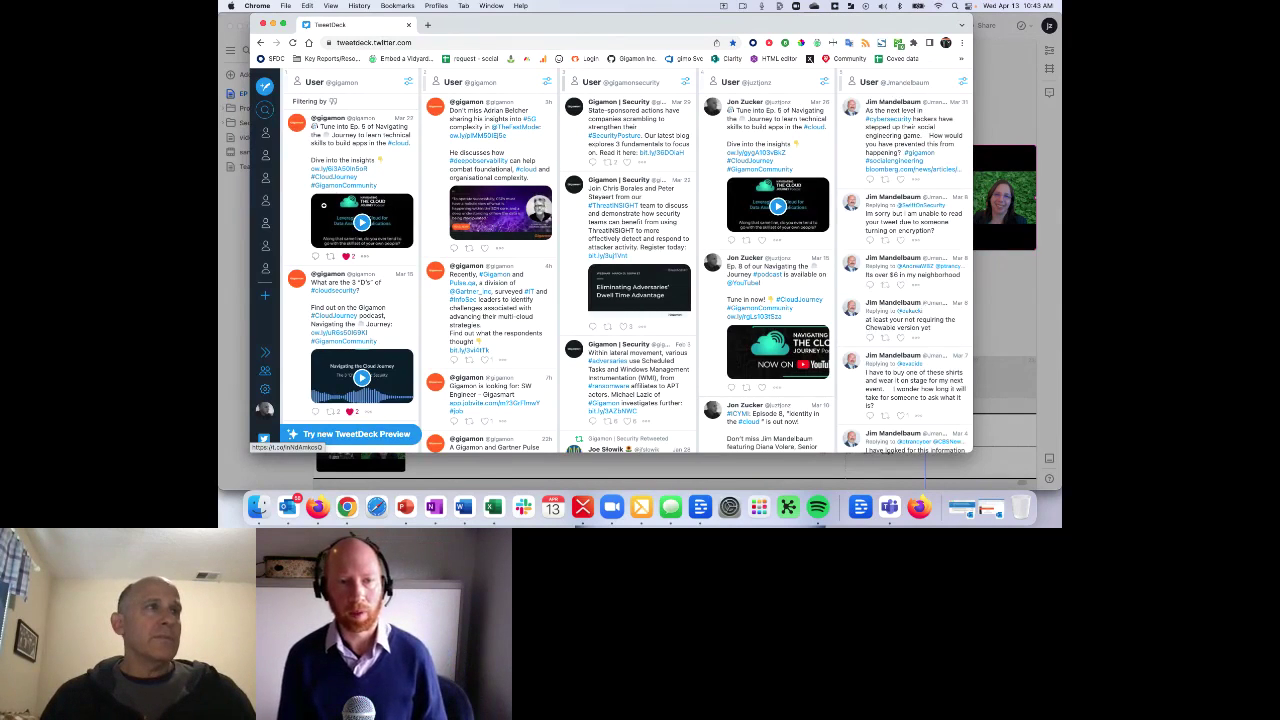
pyautogui.click(325, 207)
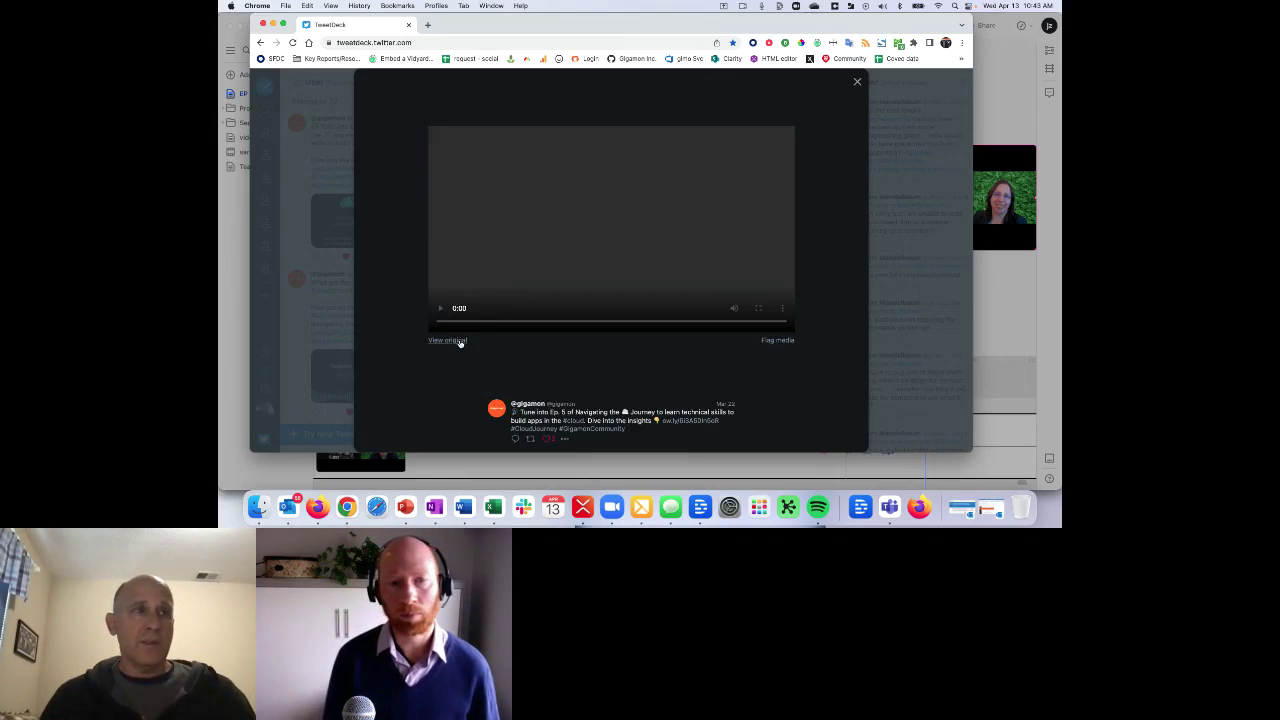
pyautogui.click(460, 341)
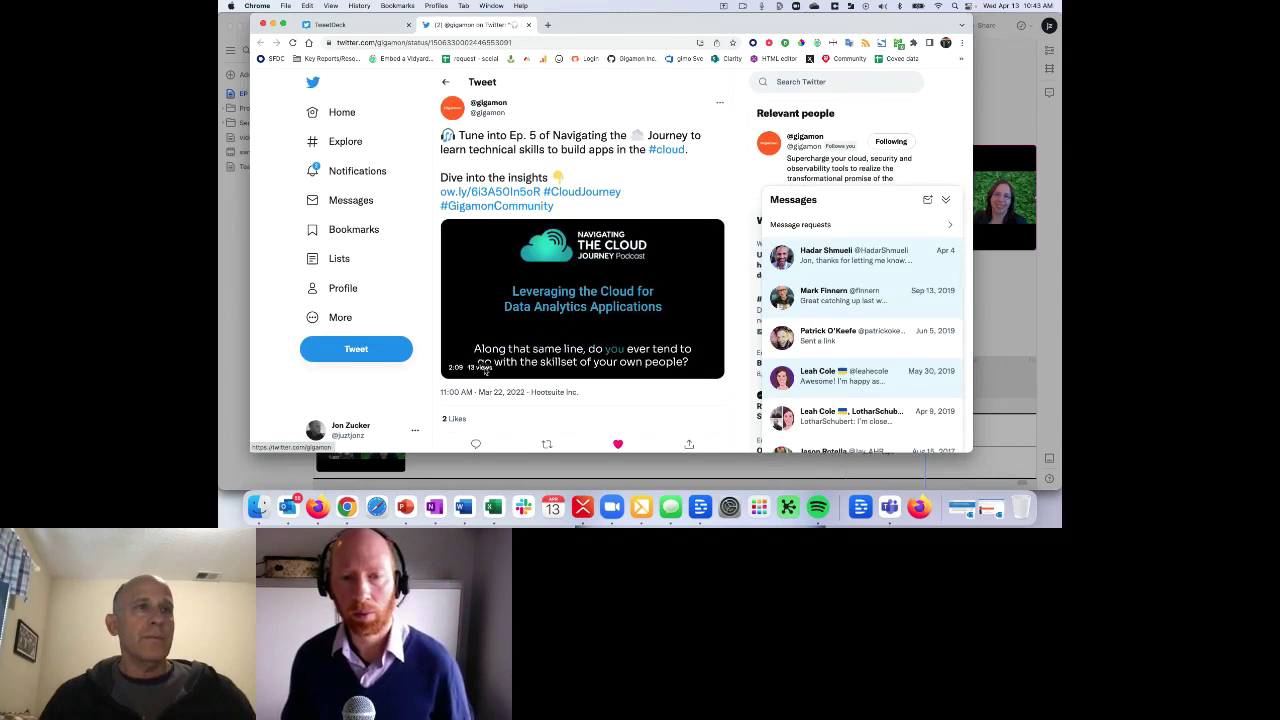
# - Raise the sound volume, watch the start of the tweet's captioned podcast clip, and collapse the Messages drawer
pyautogui.press('XF86AudioRaiseVolume')
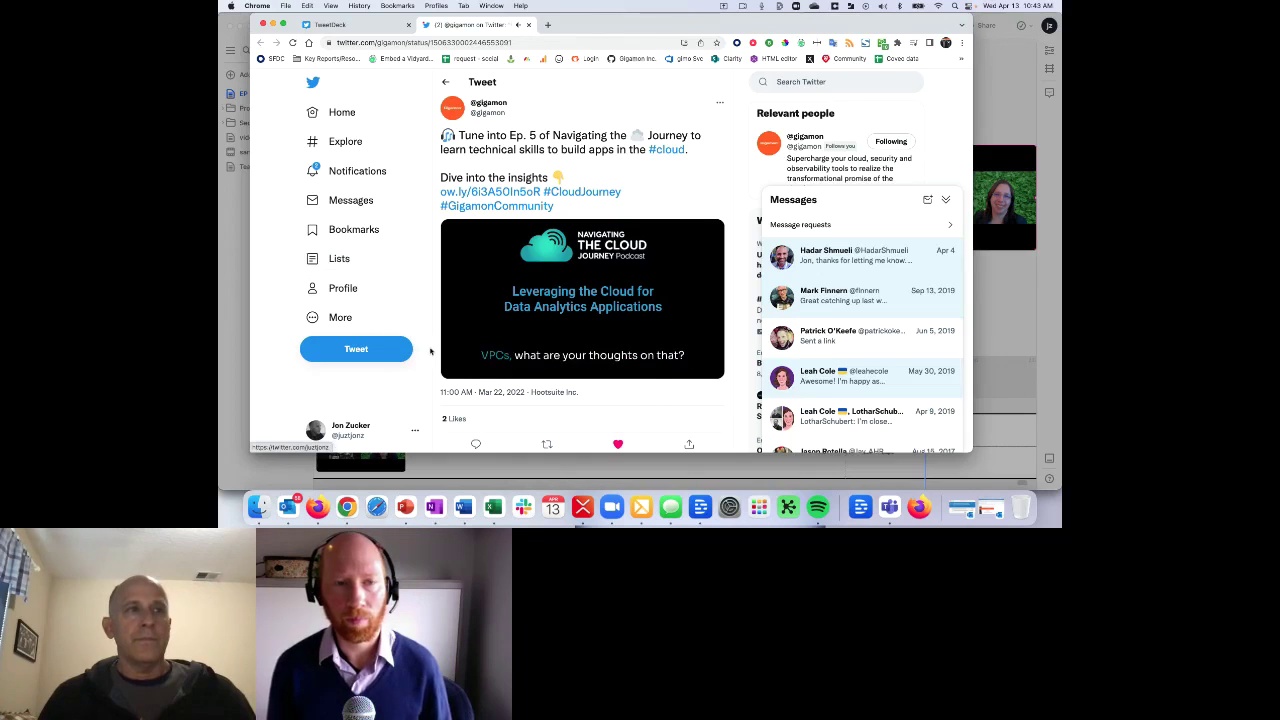
pyautogui.moveTo(452, 362)
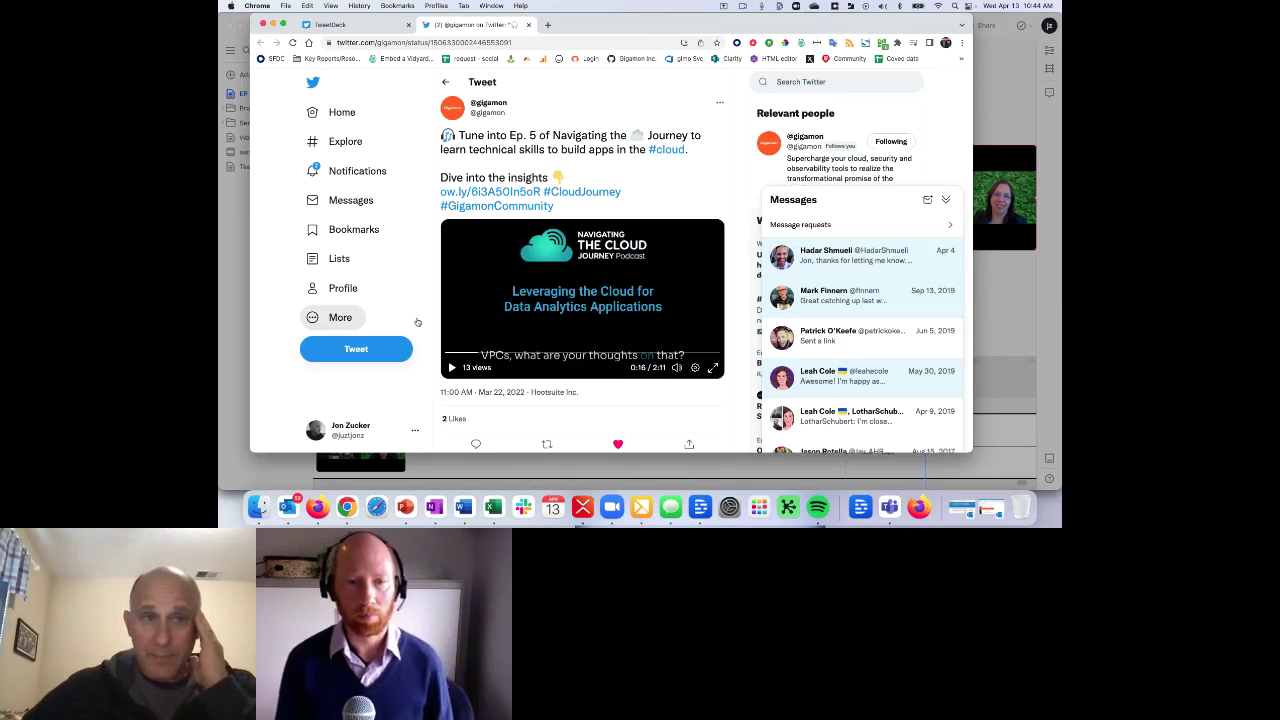
pyautogui.click(944, 199)
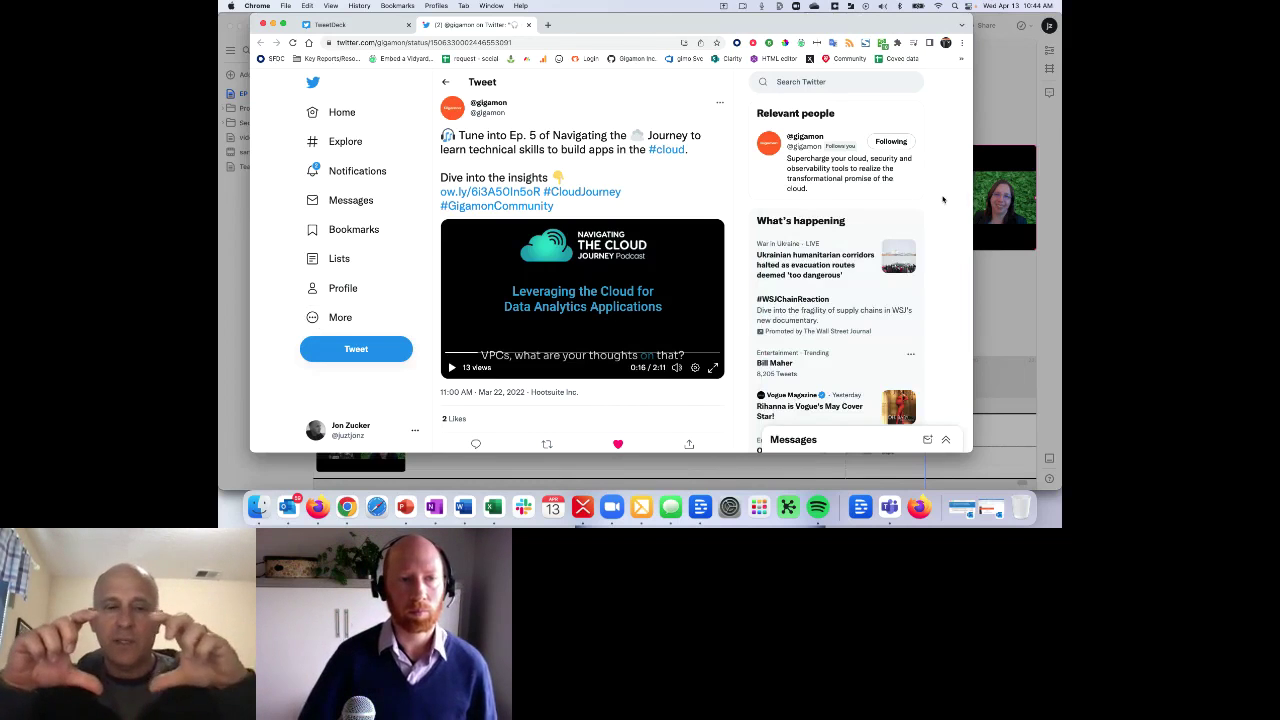
# - Switch back to Descript, insert a waveform after the closing "Thanks." and look through the other insertable elements
pyautogui.click(273, 23)
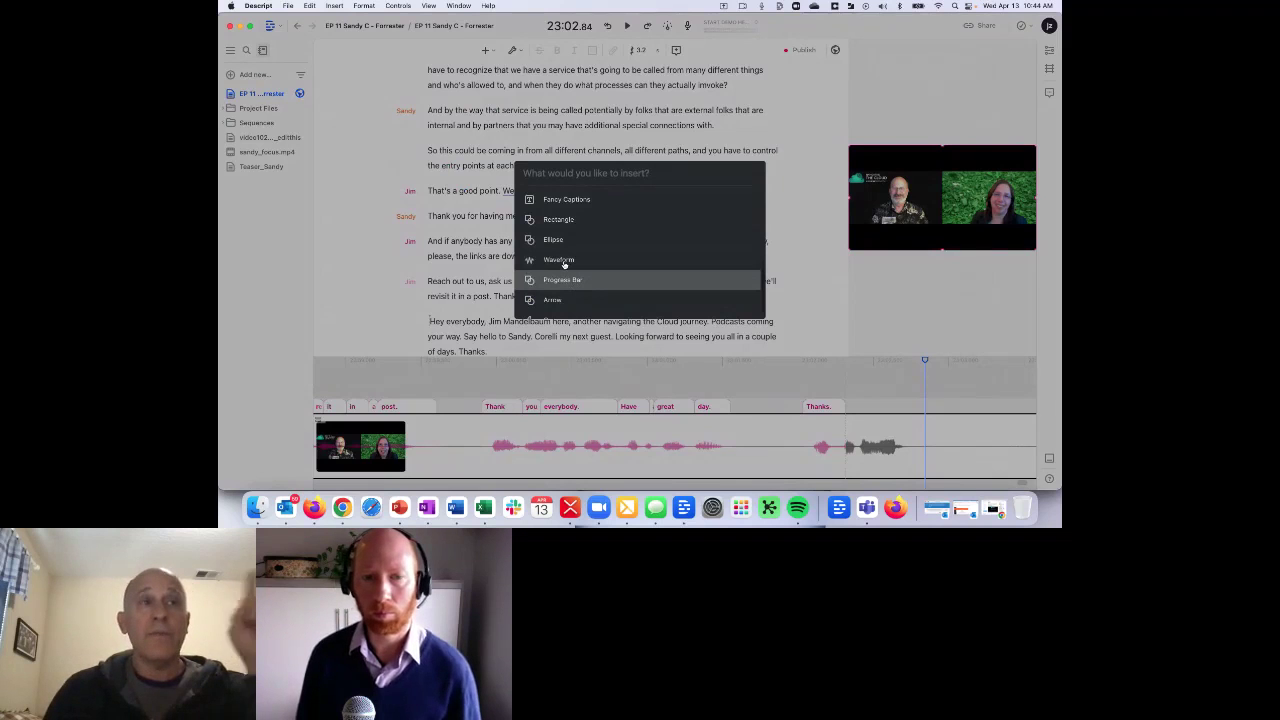
pyautogui.click(563, 261)
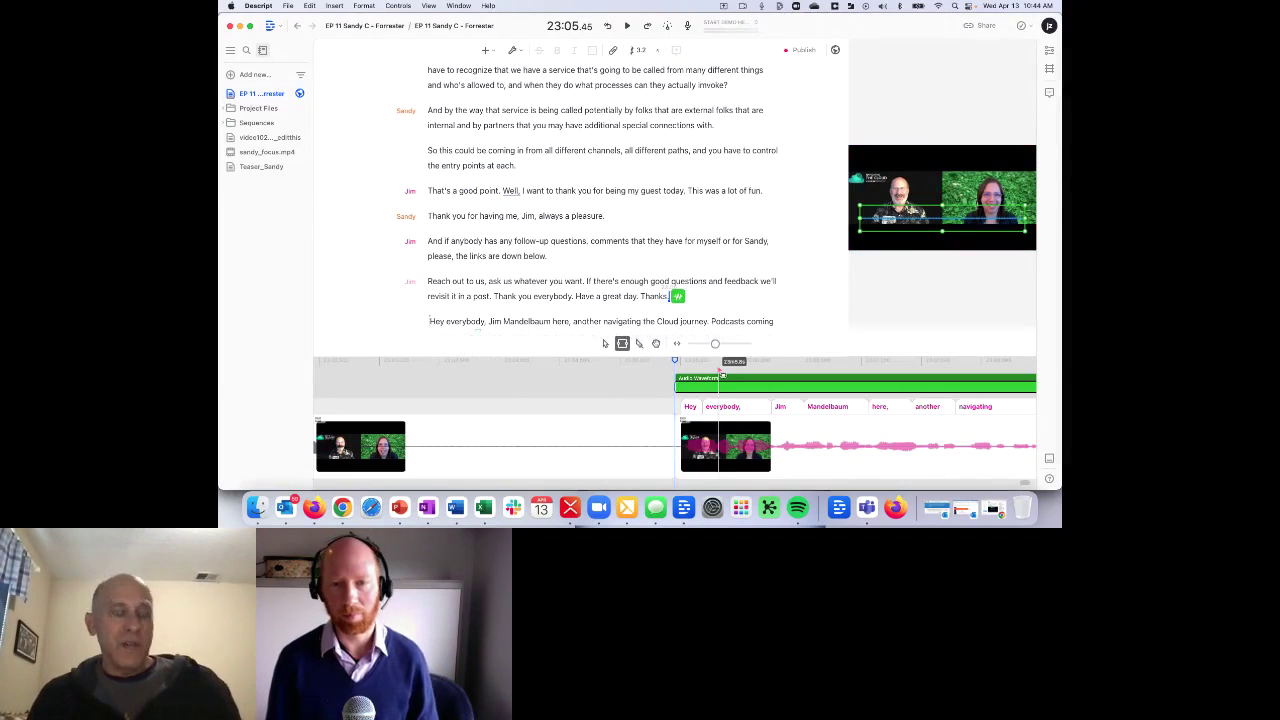
pyautogui.press('/')
pyautogui.scroll(-5, 588, 230)
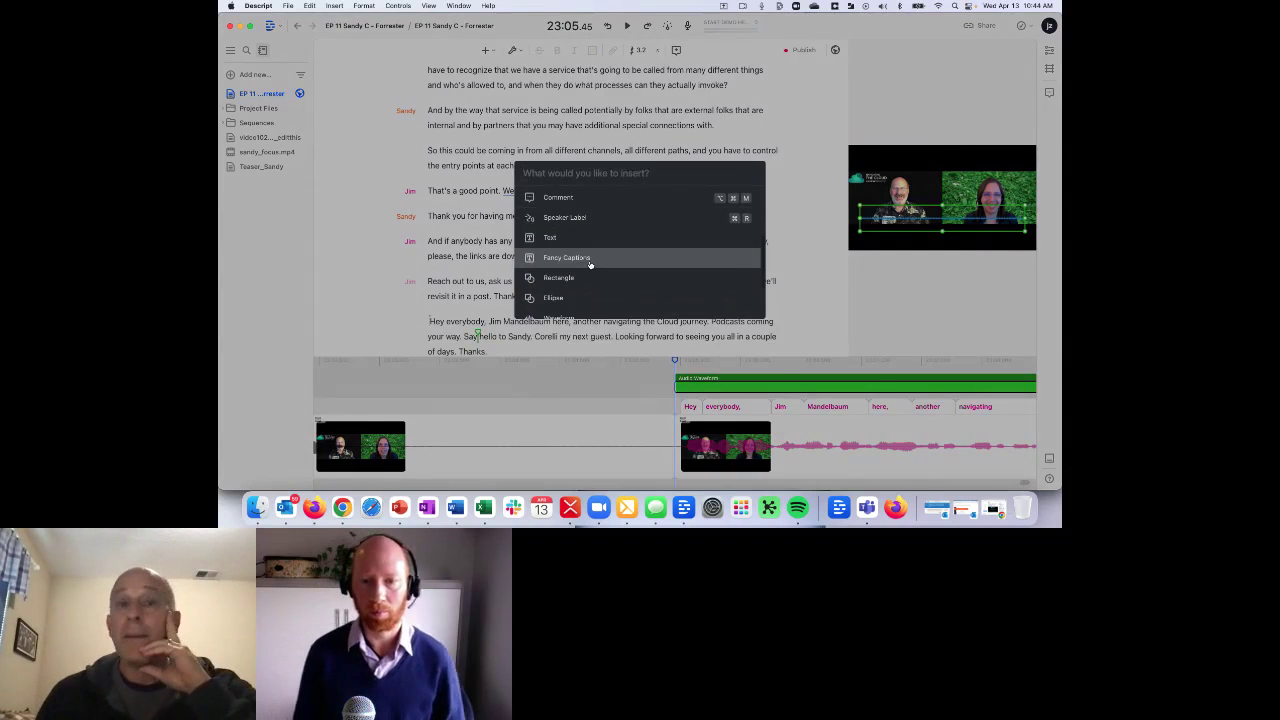
pyautogui.scroll(-4, 590, 265)
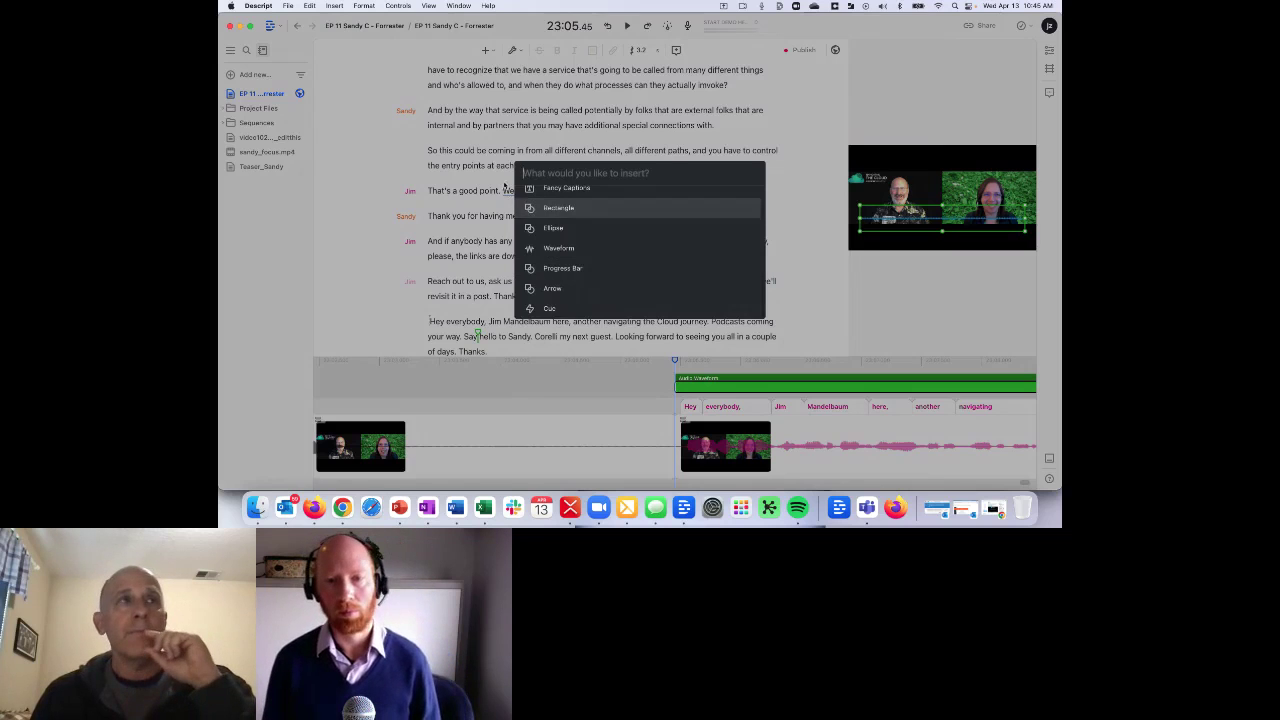
pyautogui.click(786, 172)
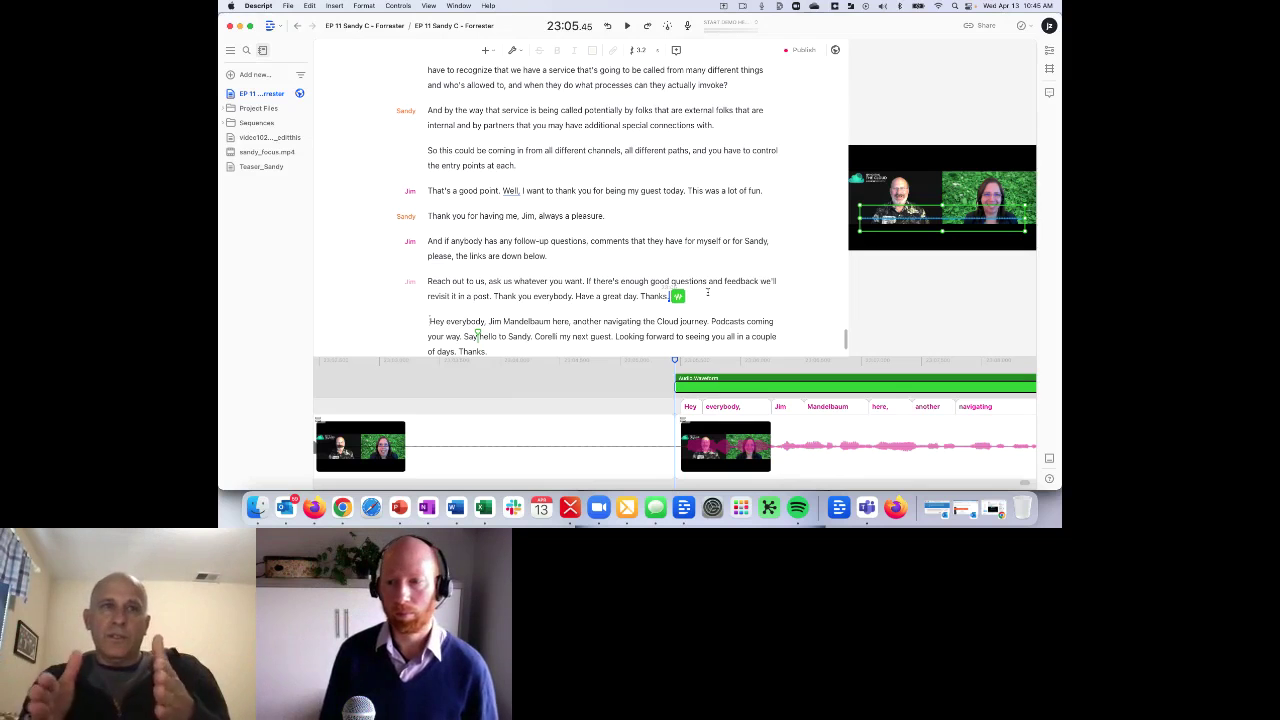
# - Clip the paragraph from "And by the way that service" to "special connections with." to a new composition and open that composition
pyautogui.moveTo(428, 110); pyautogui.dragTo(711, 126)
pyautogui.rightClick(653, 121)
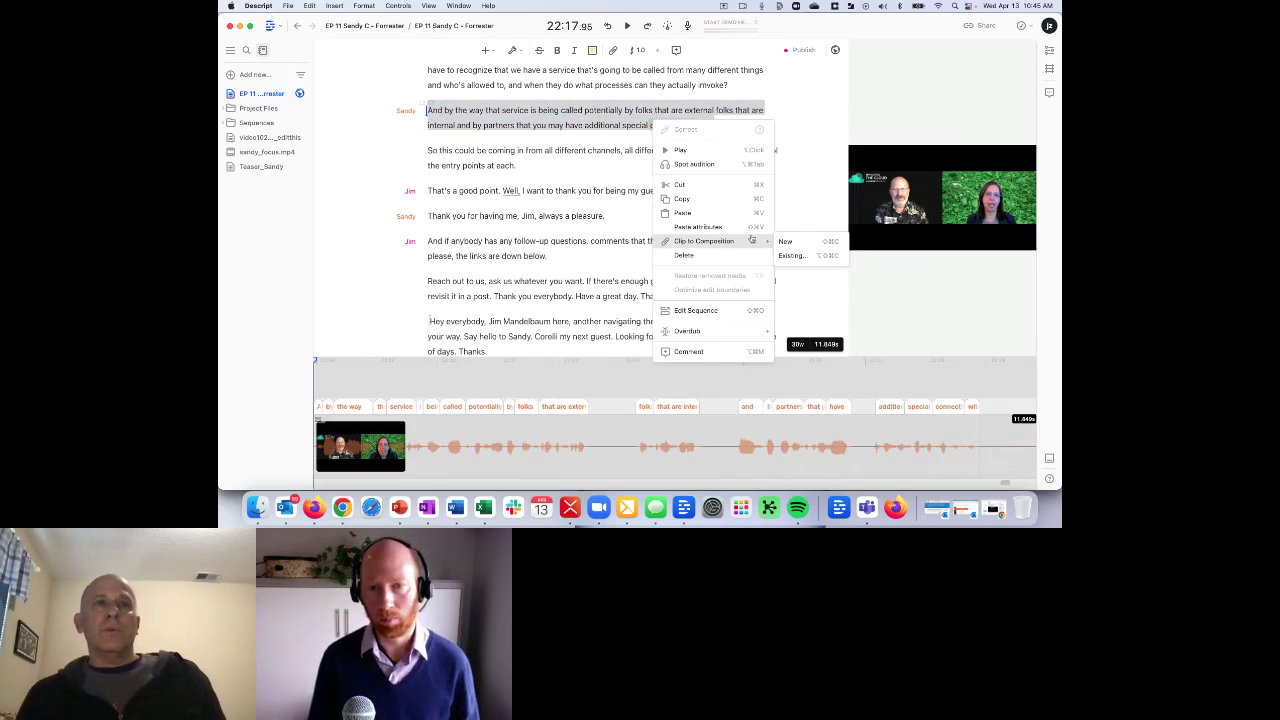
pyautogui.moveTo(743, 248)
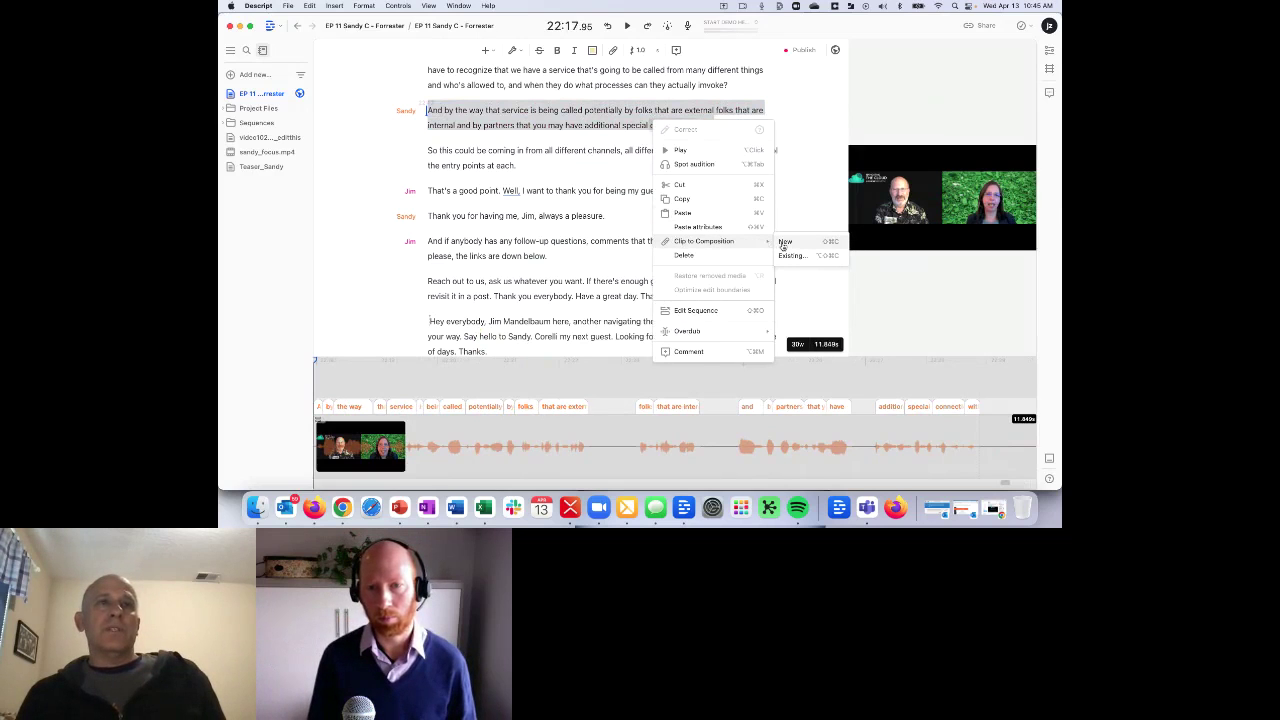
pyautogui.click(785, 242)
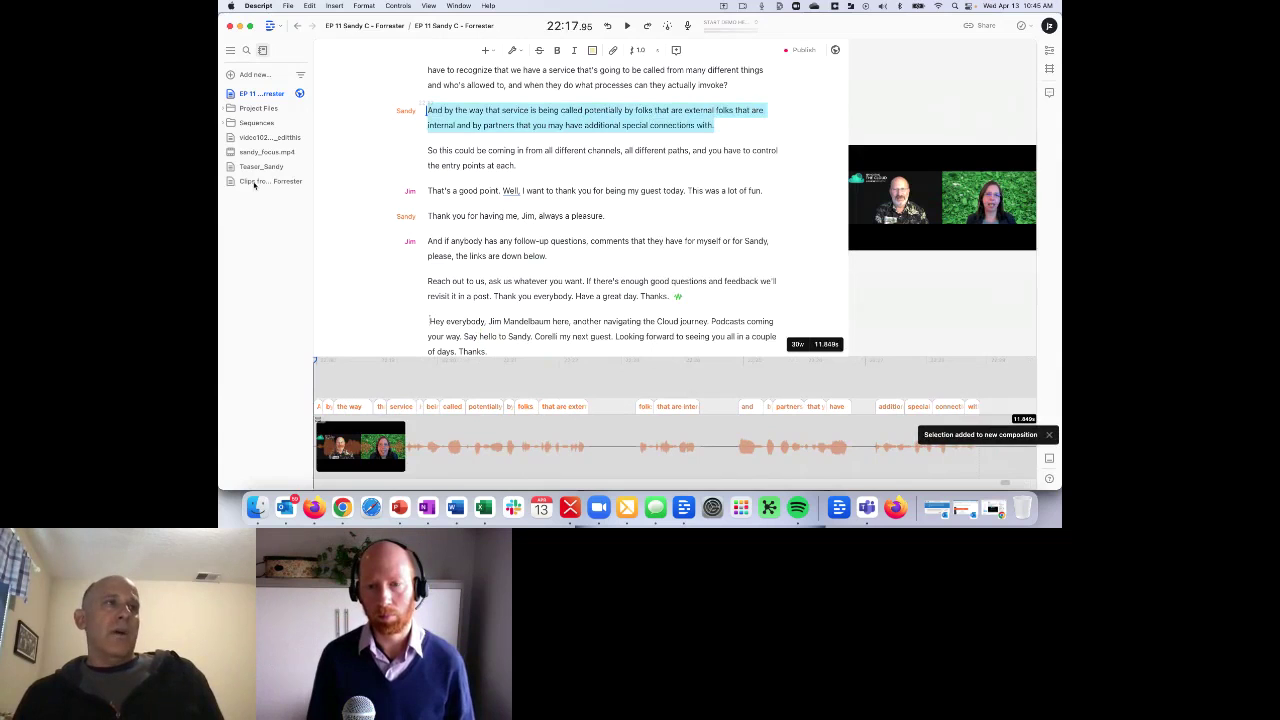
pyautogui.click(254, 182)
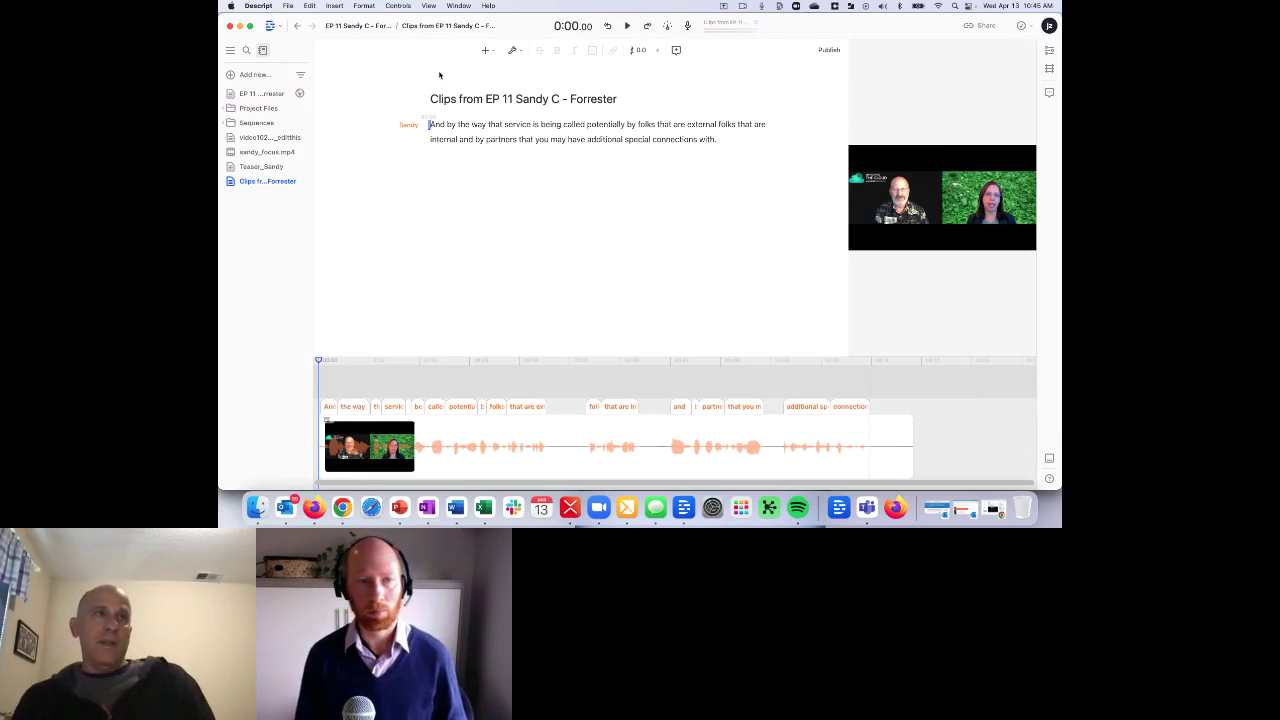
# - Insert a waveform at the start of the new clips composition
pyautogui.click(488, 51)
pyautogui.scroll(-3, 560, 290)
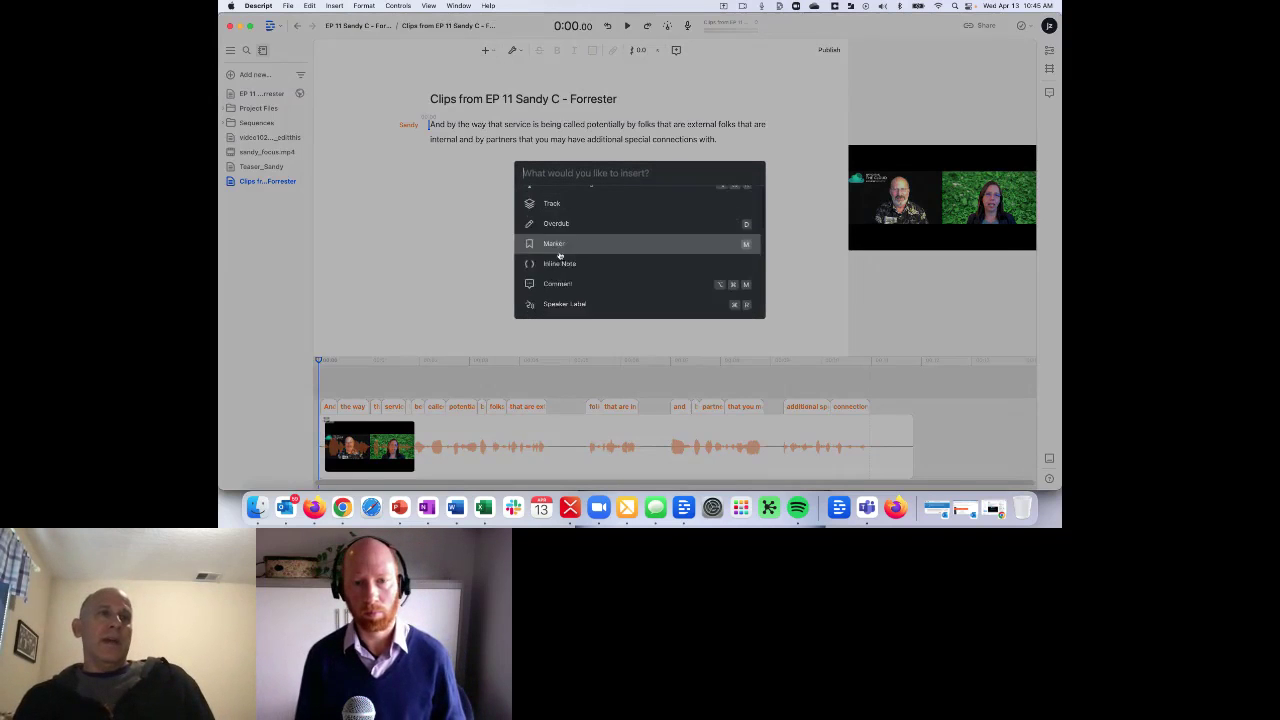
pyautogui.scroll(-3, 560, 265)
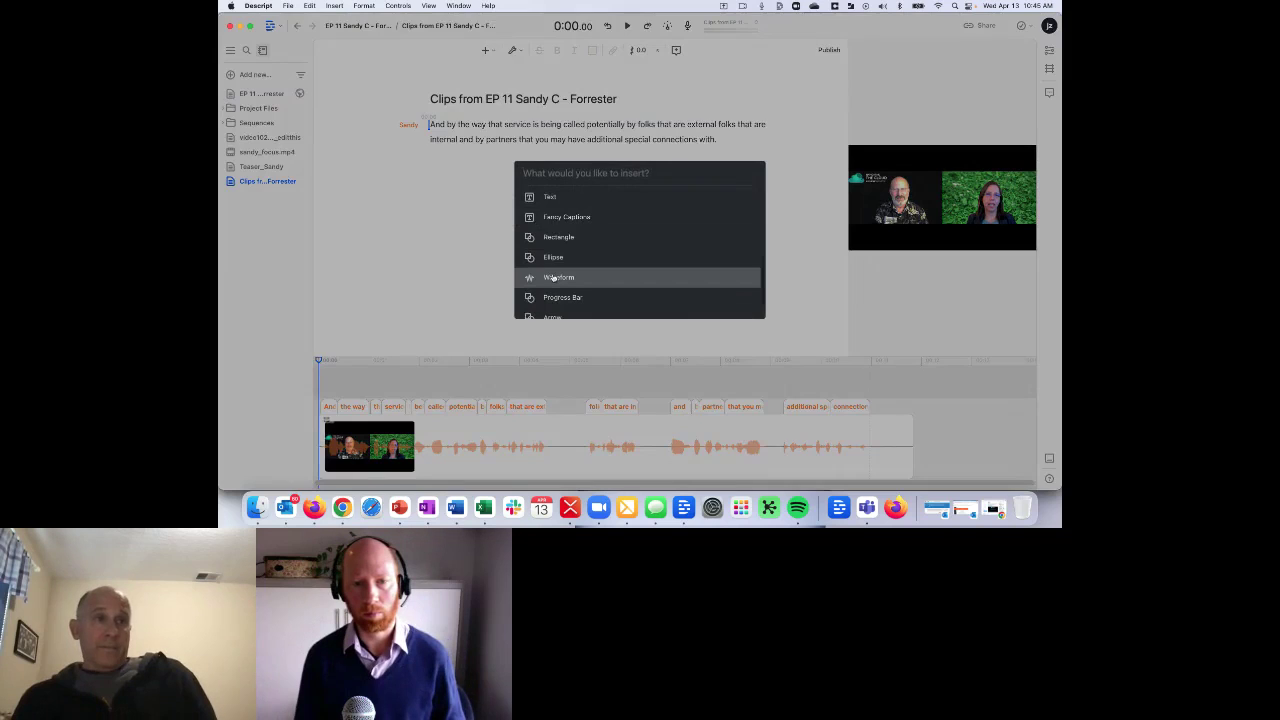
pyautogui.click(627, 264)
# - Move the waveform down into the black band below the two speakers and play the first two seconds of the clip
pyautogui.click(898, 240)
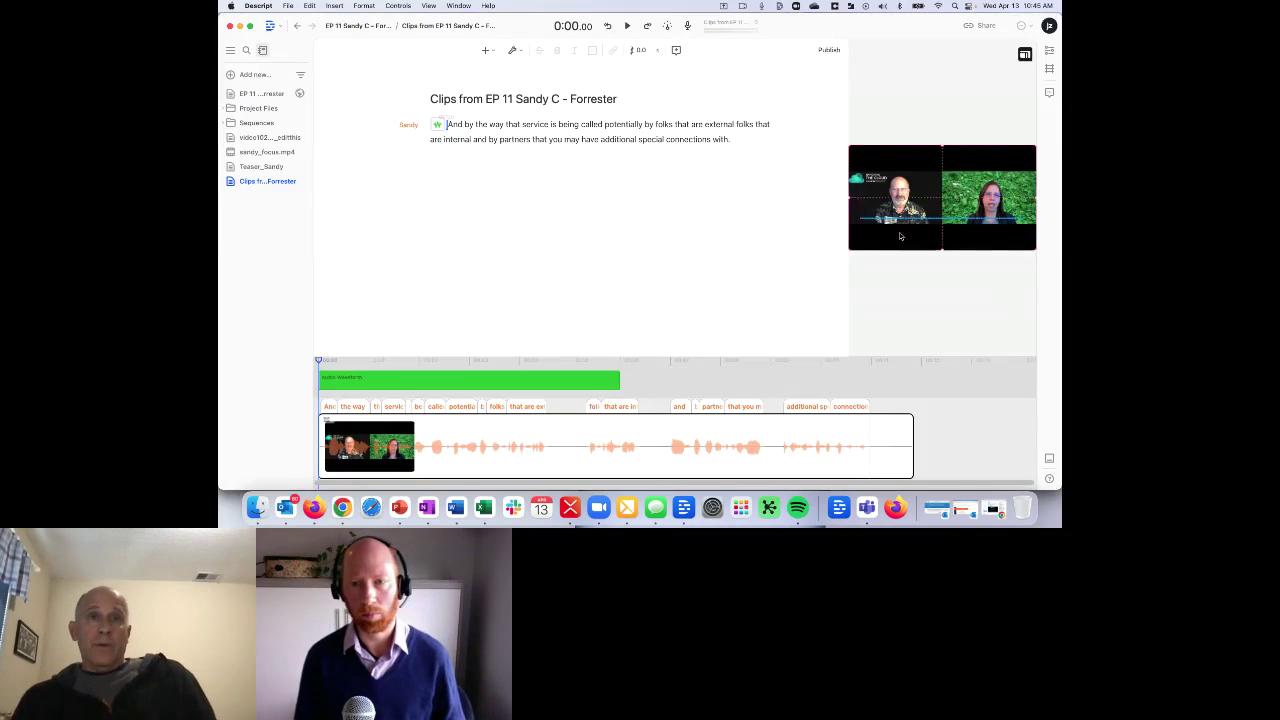
pyautogui.click(898, 240)
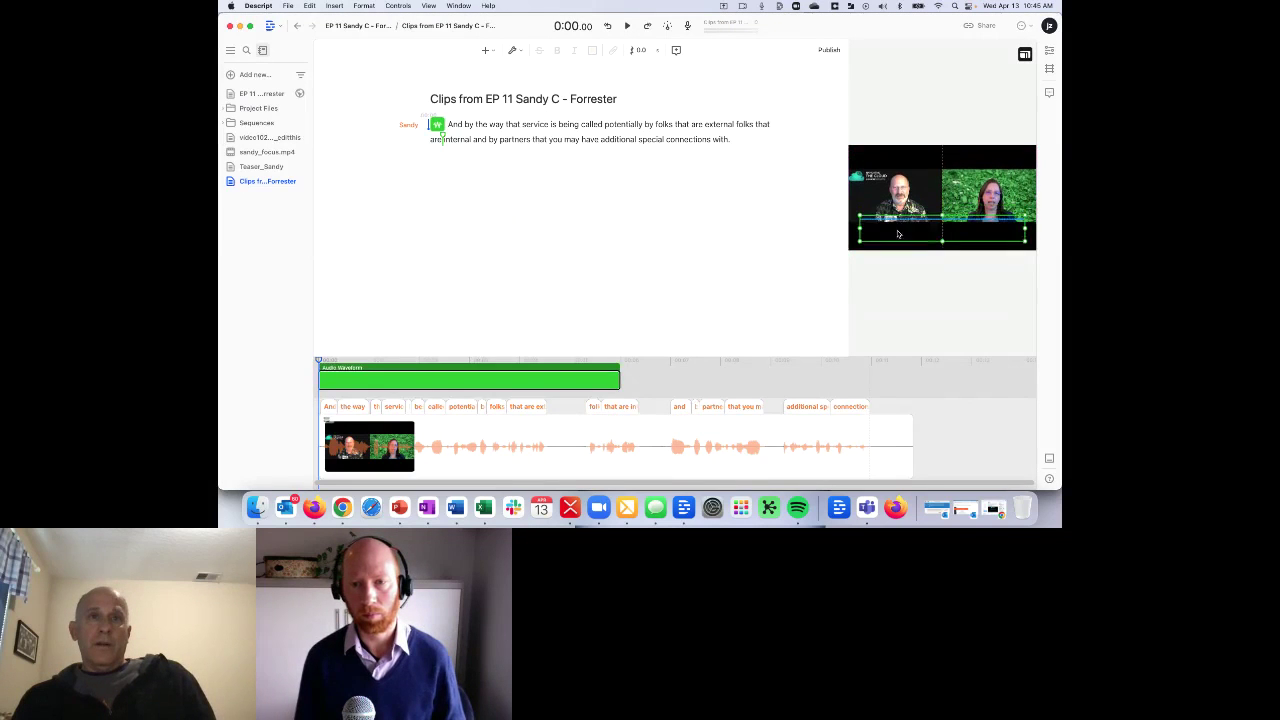
pyautogui.press('space')
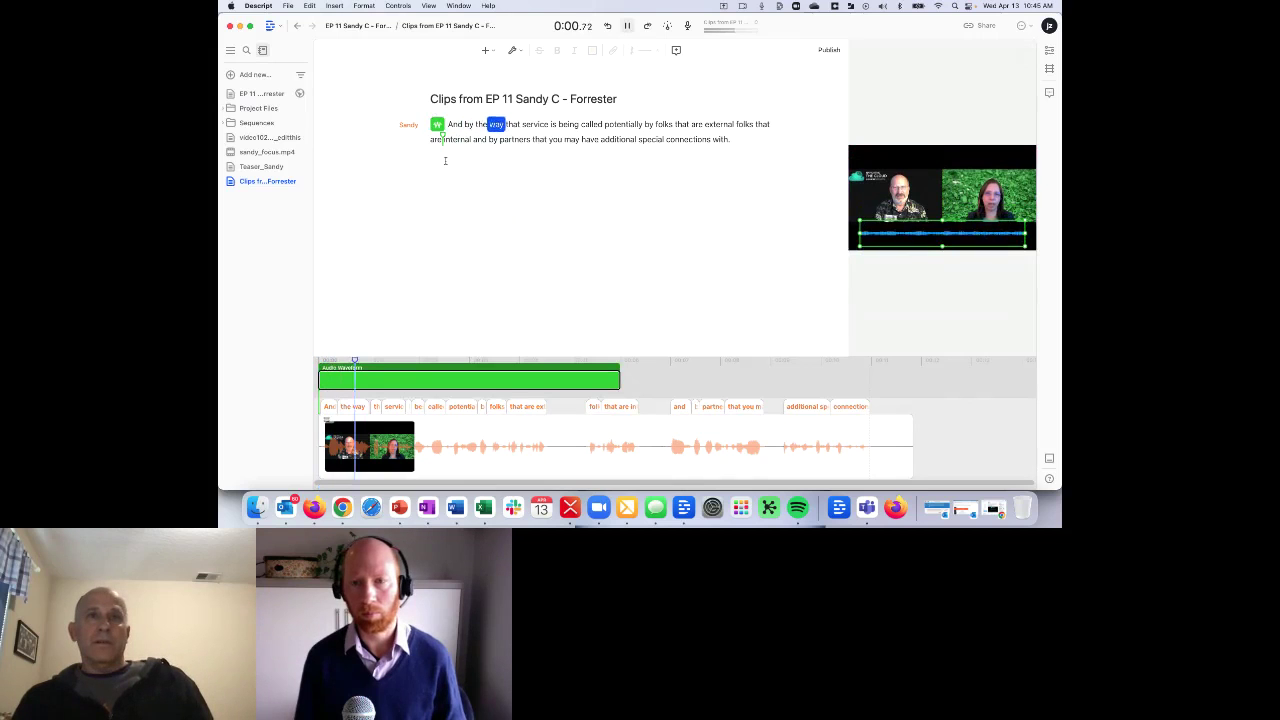
pyautogui.press('space')
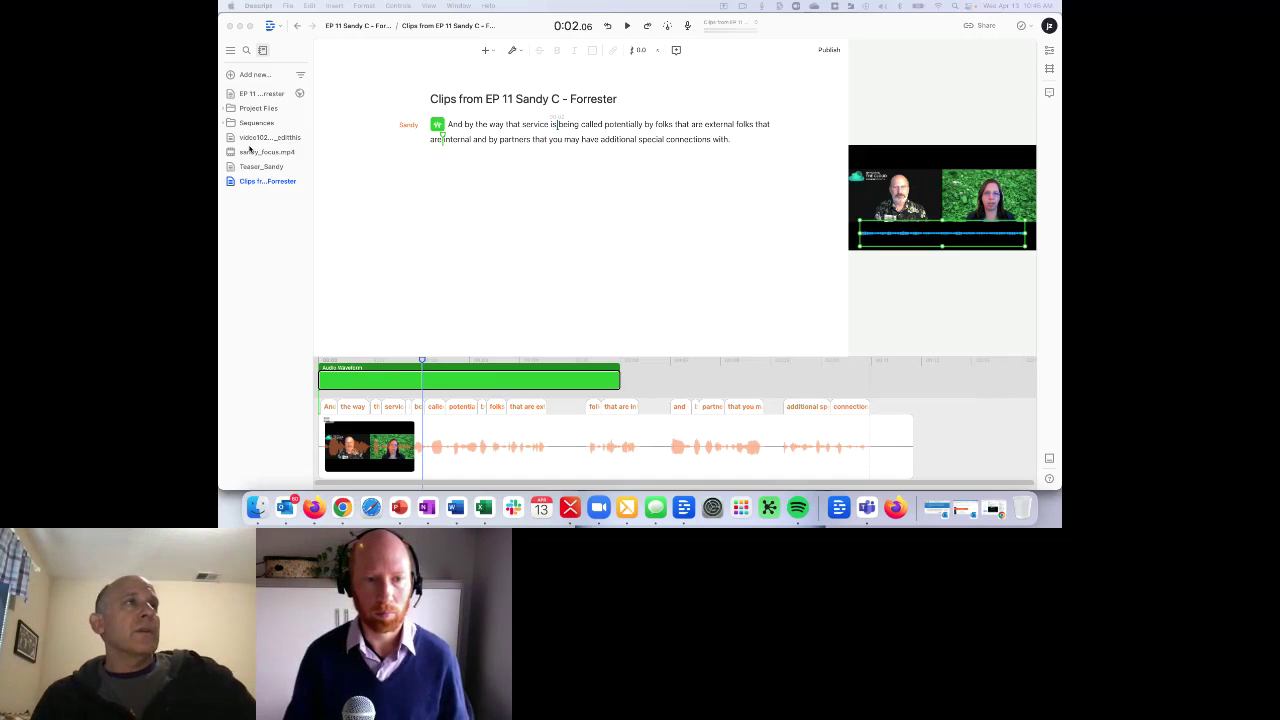
# - Return to the EP 11 composition and search the project for filler words
pyautogui.click(255, 95)
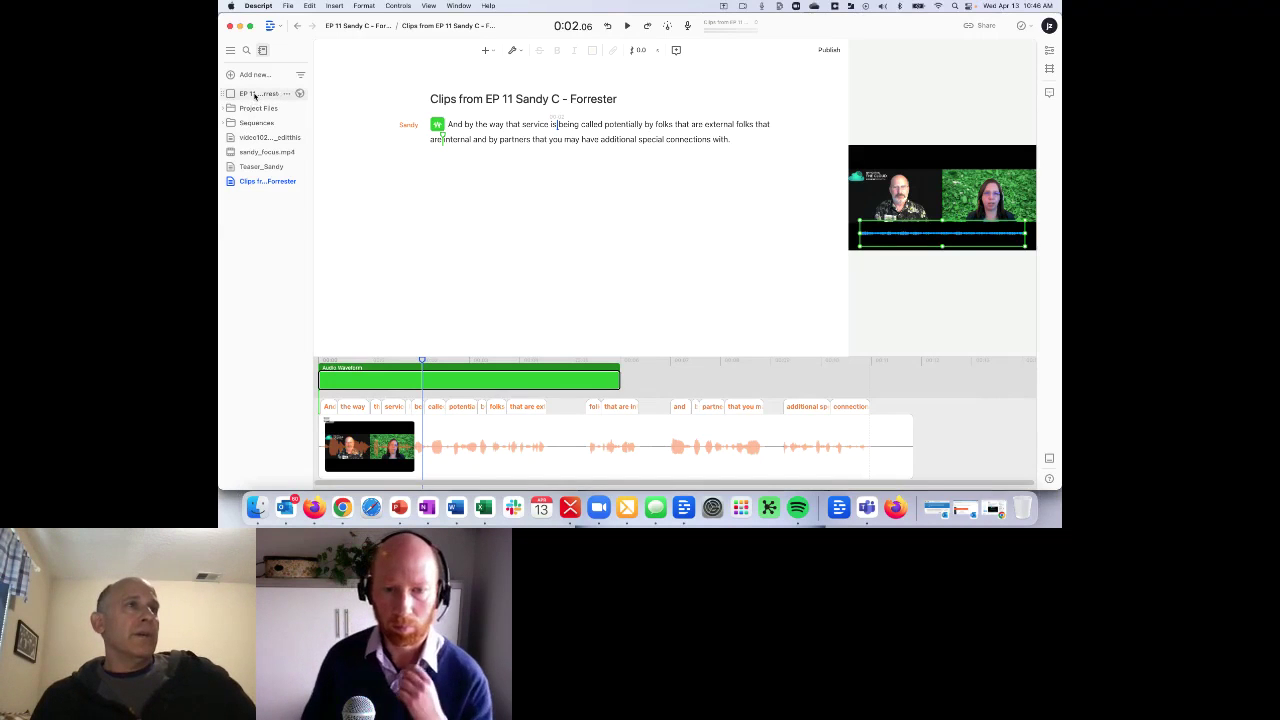
pyautogui.click(255, 95)
pyautogui.click(246, 50)
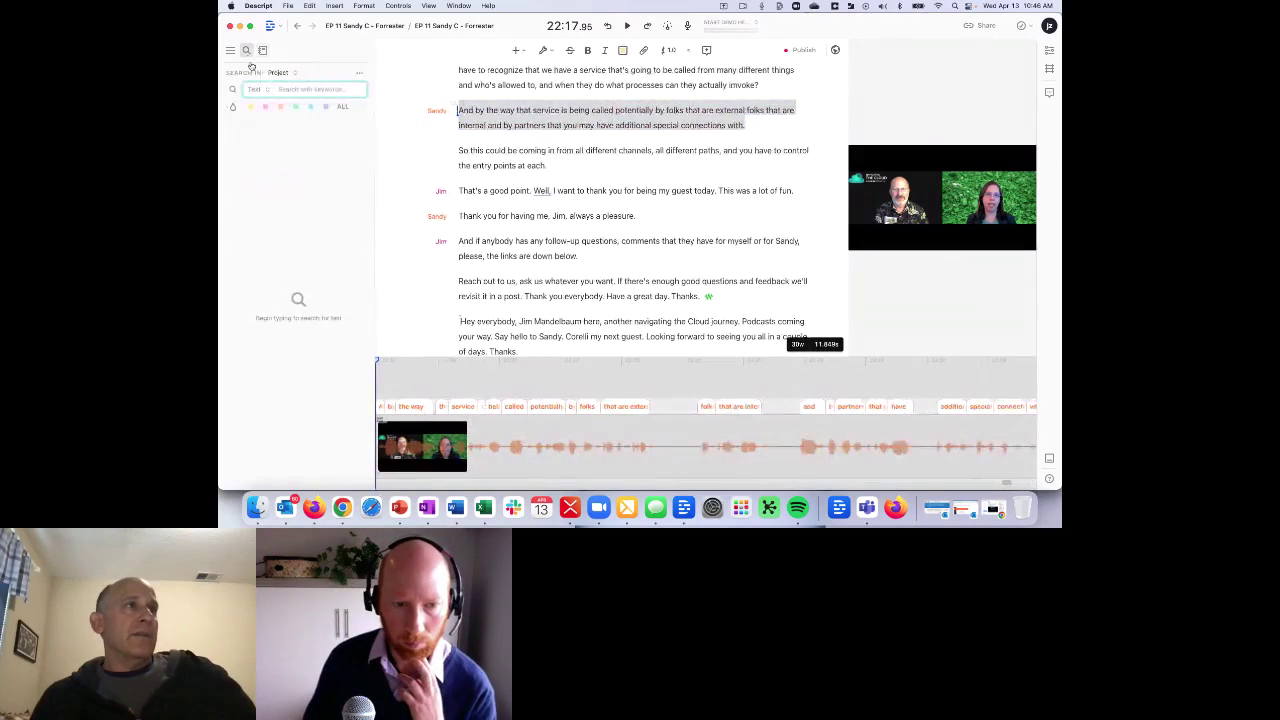
pyautogui.click(257, 91)
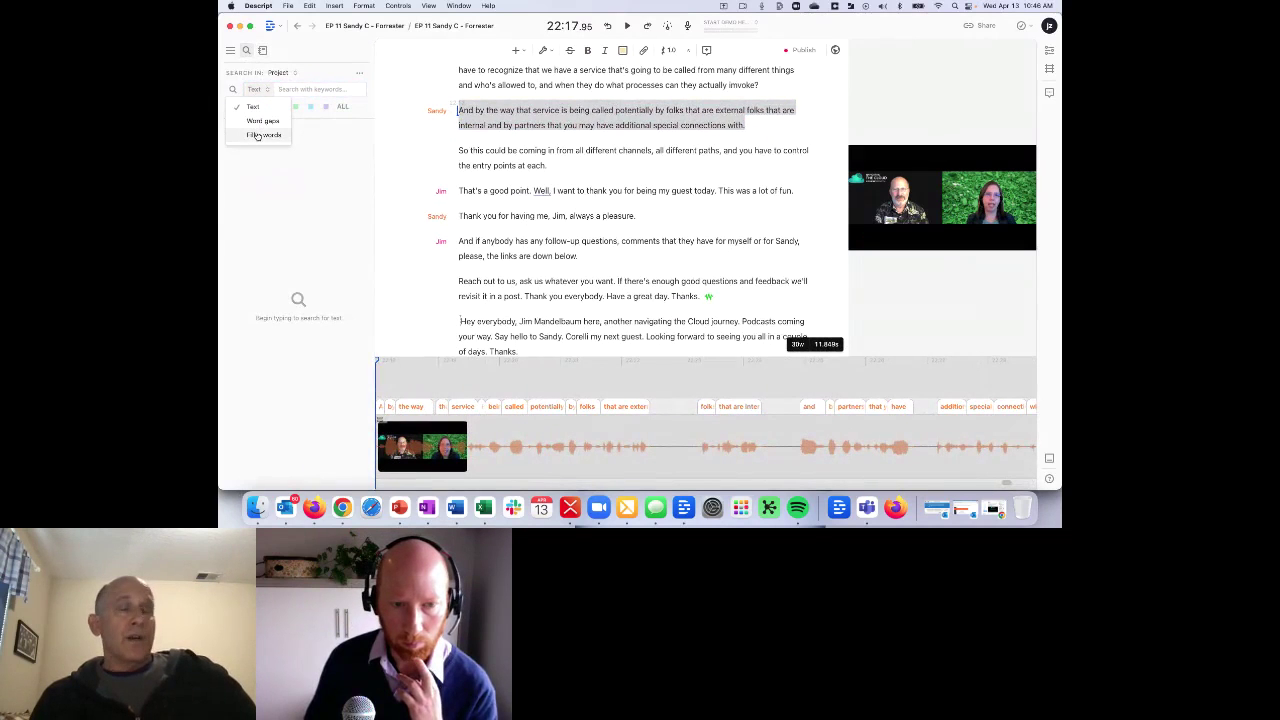
pyautogui.click(257, 135)
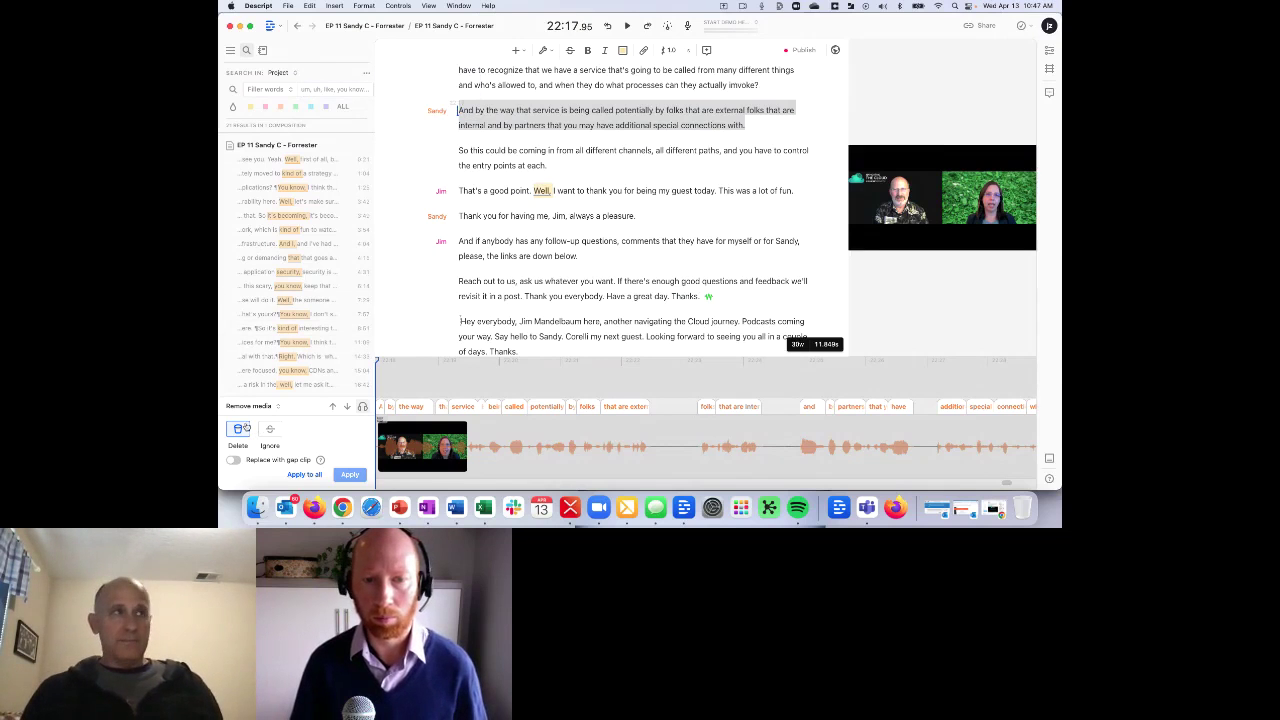
# - Change the project search back to text and search for "cisa"
pyautogui.click(277, 92)
pyautogui.click(268, 110)
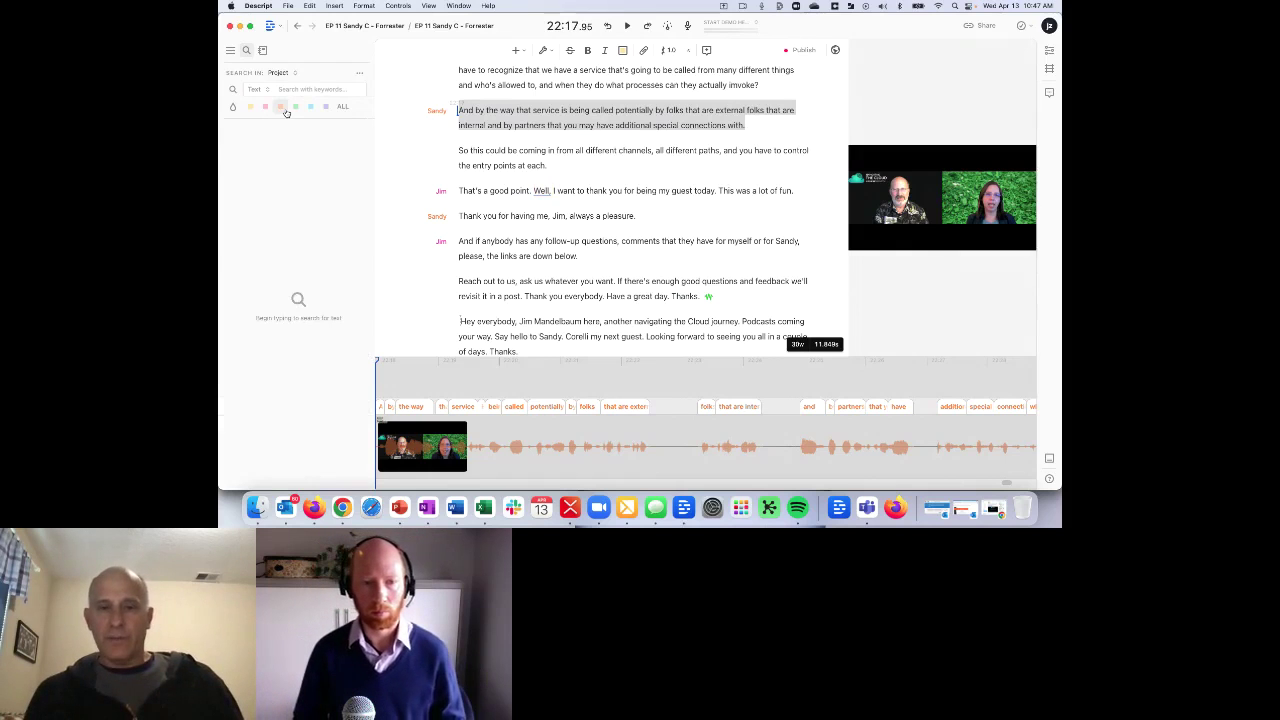
pyautogui.click(296, 88)
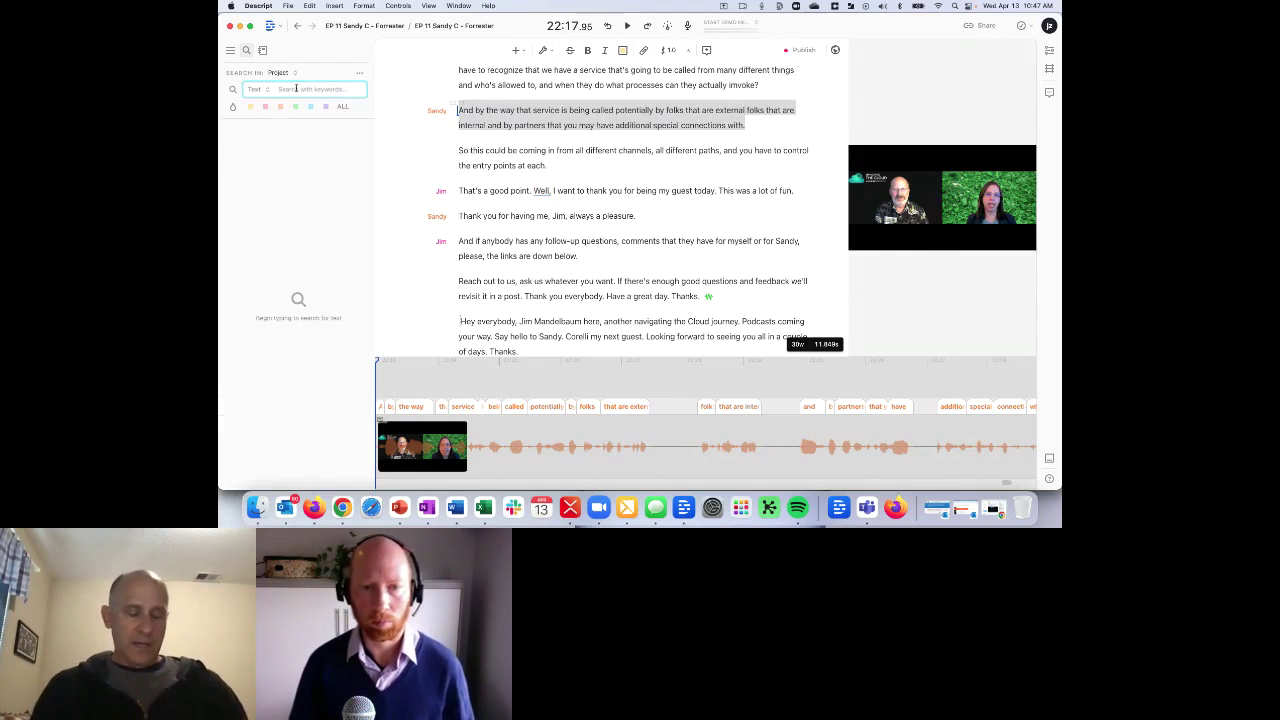
pyautogui.write('cisa')
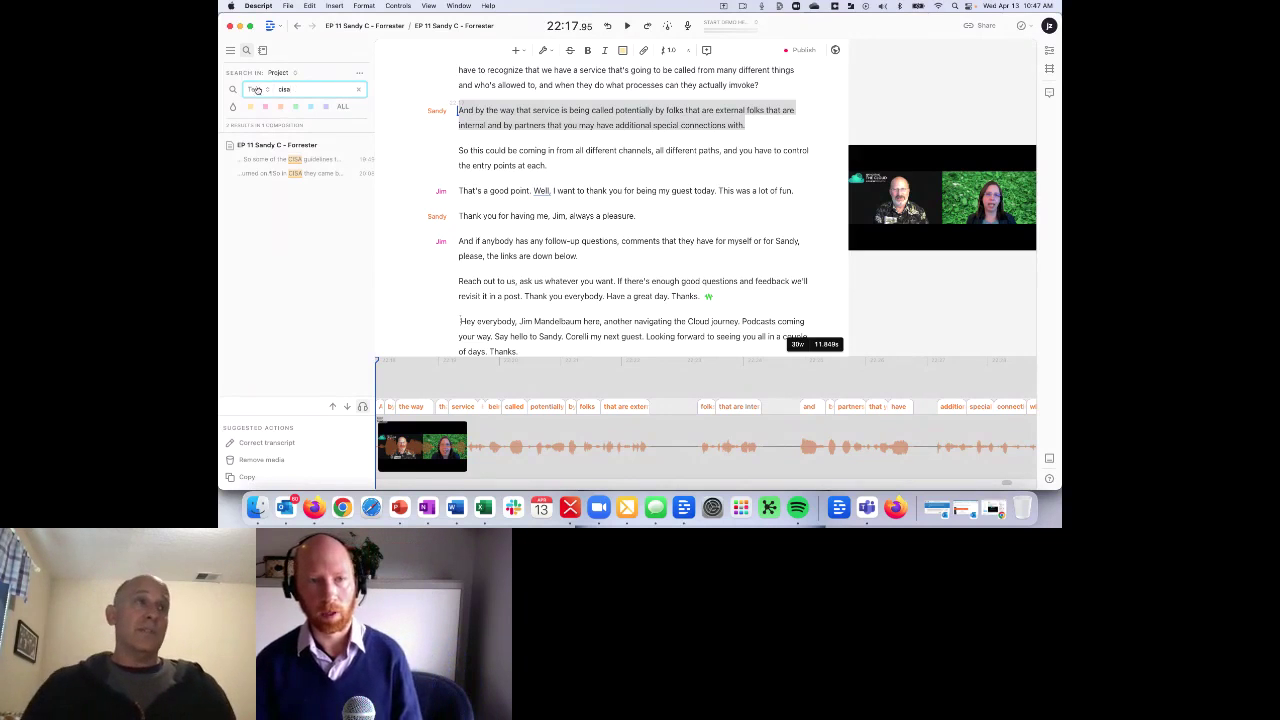
# - Search the project for word gaps longer than 3.00s and play the gap following "mismatch of capabilities?"
pyautogui.click(256, 90)
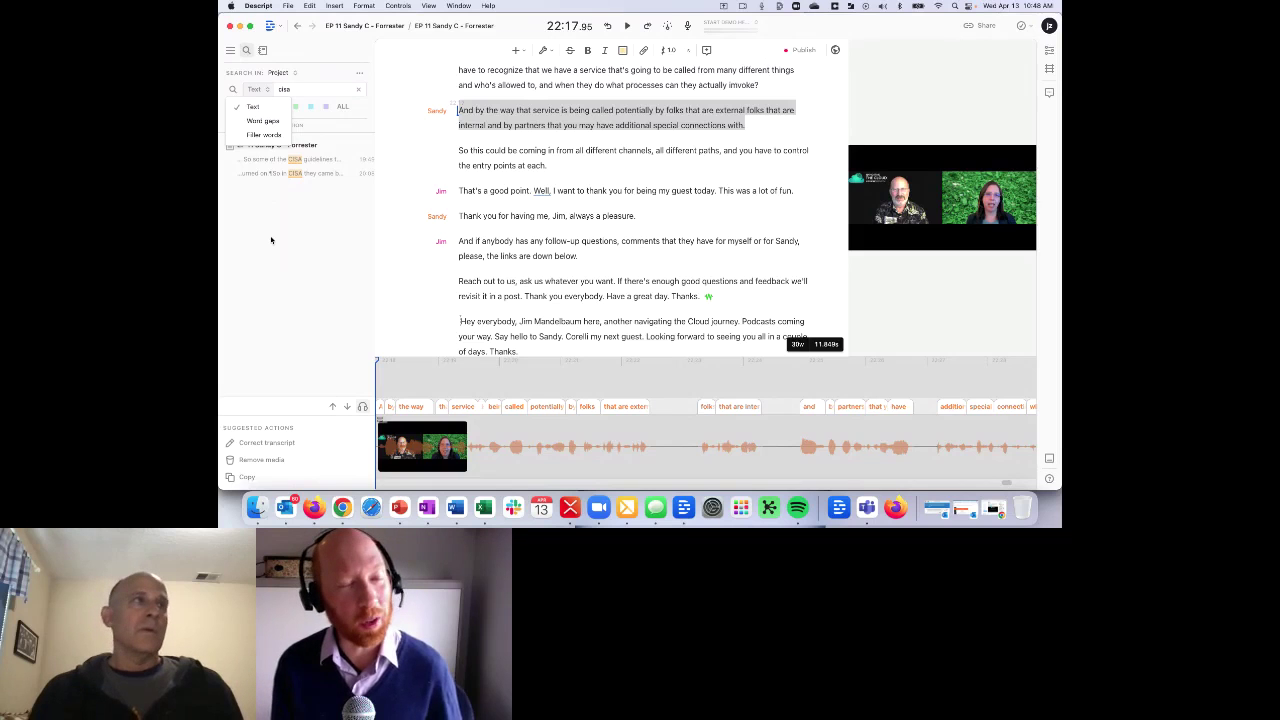
pyautogui.click(250, 121)
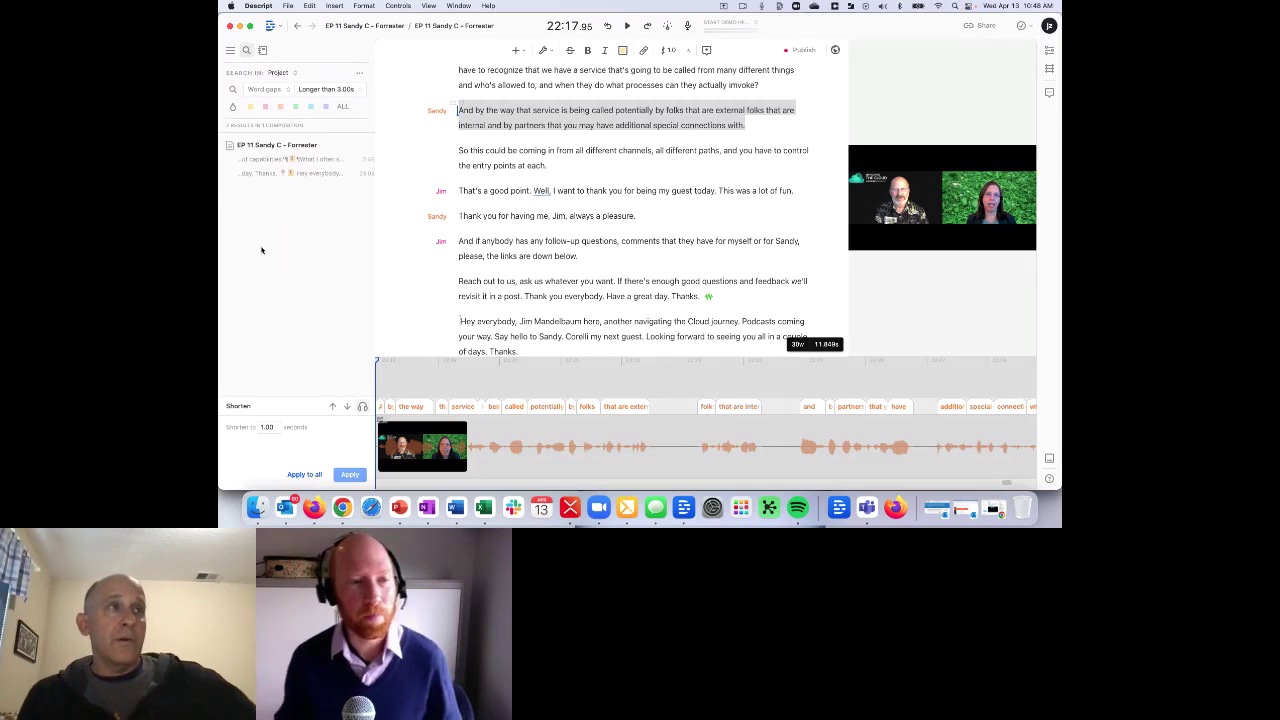
pyautogui.click(266, 160)
pyautogui.press('space')
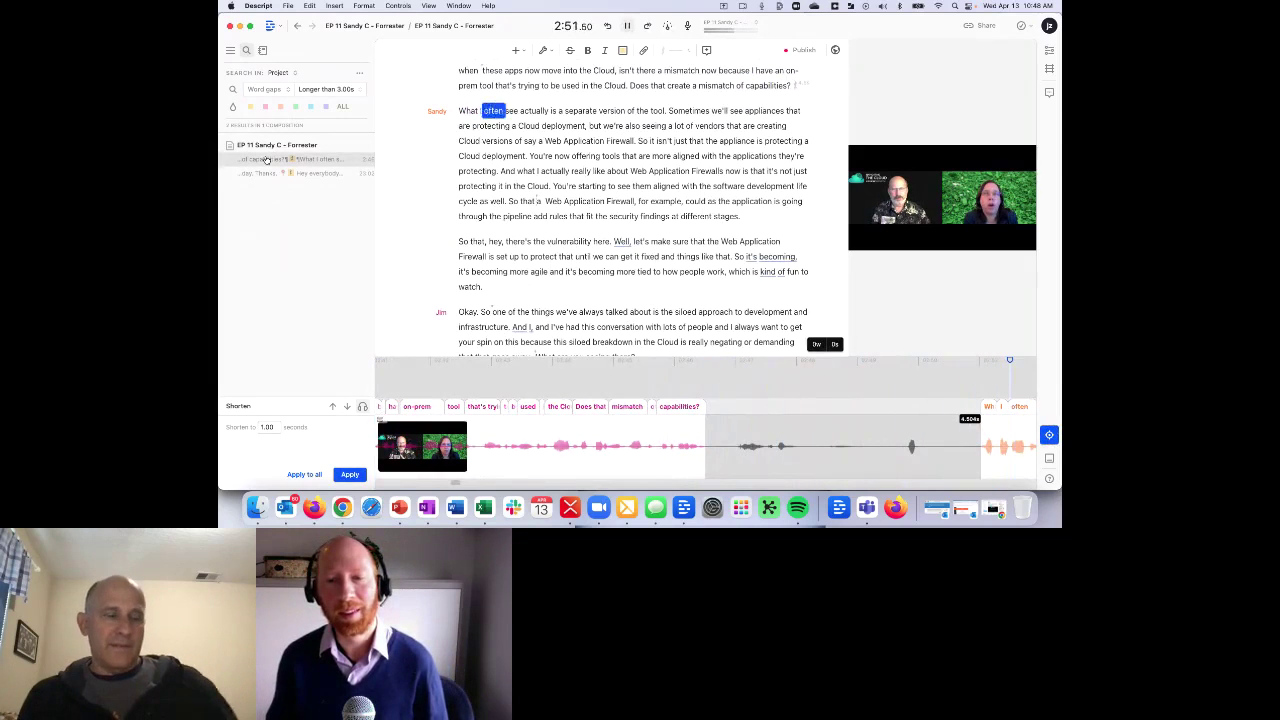
# - Stop playback, open a gap between the words "often" and "see" on the timeline, and close it again
pyautogui.press('space')
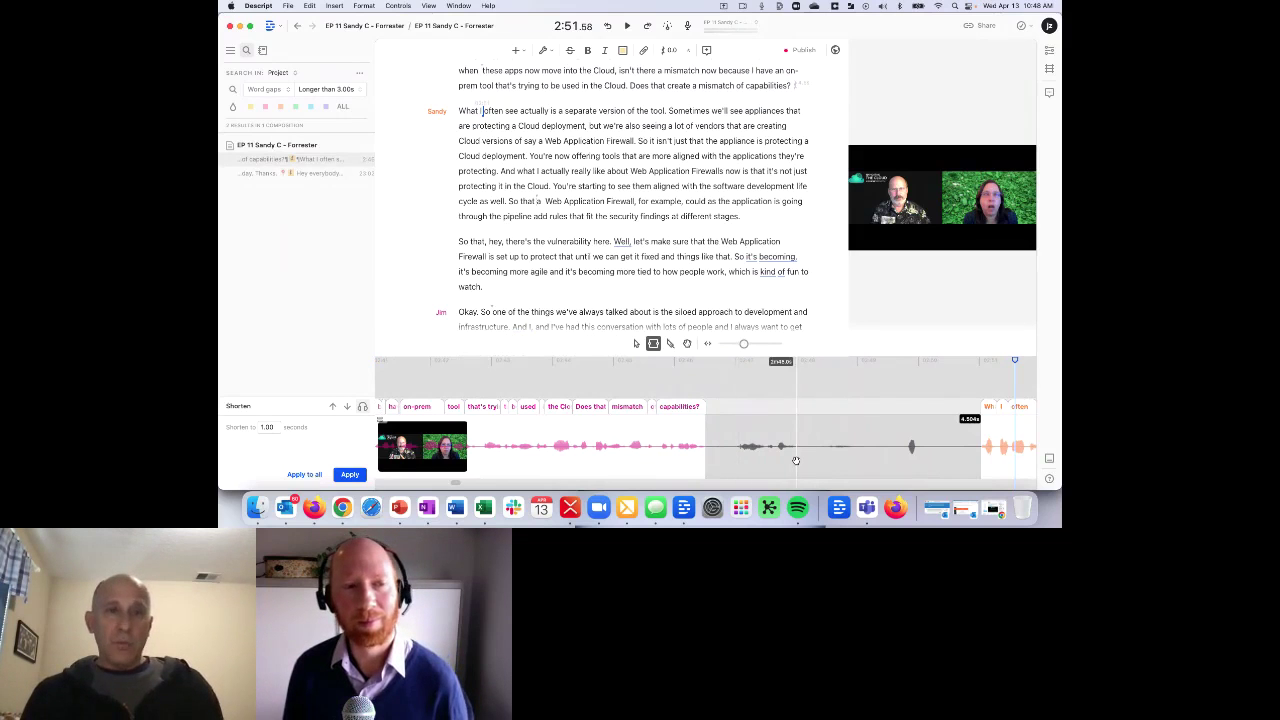
pyautogui.click(905, 444)
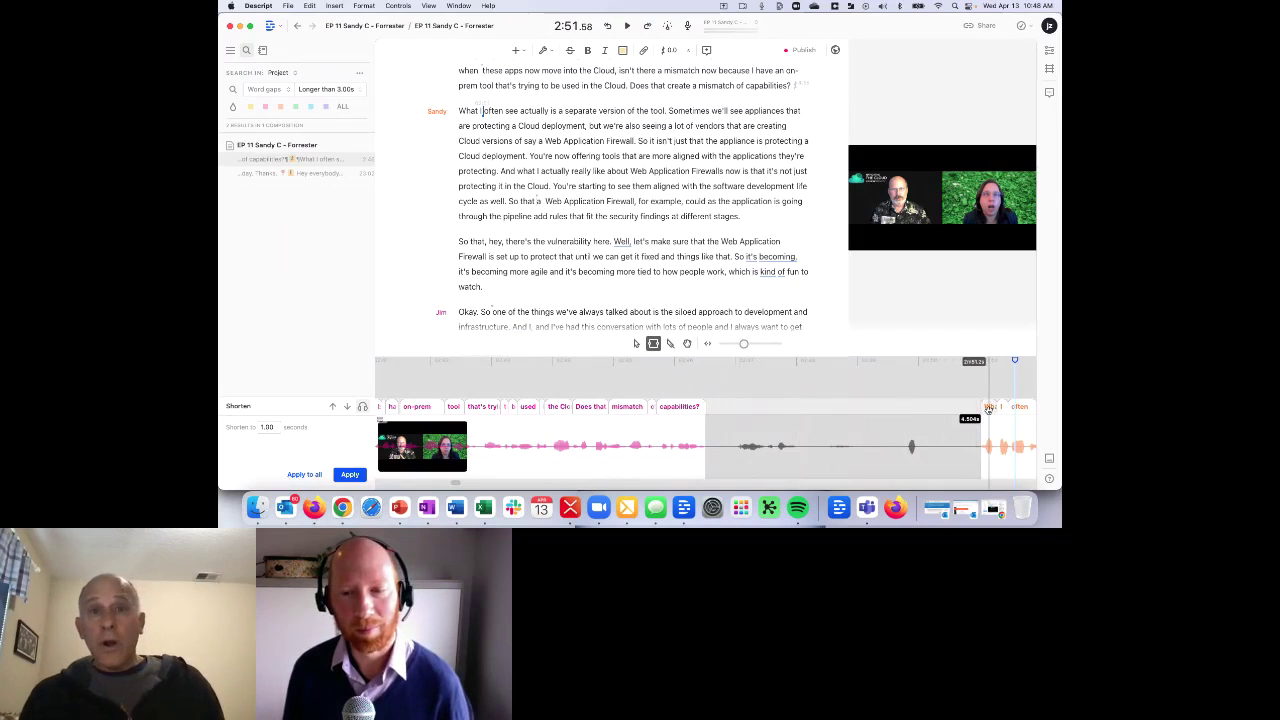
pyautogui.moveTo(963, 417); pyautogui.dragTo(815, 422)
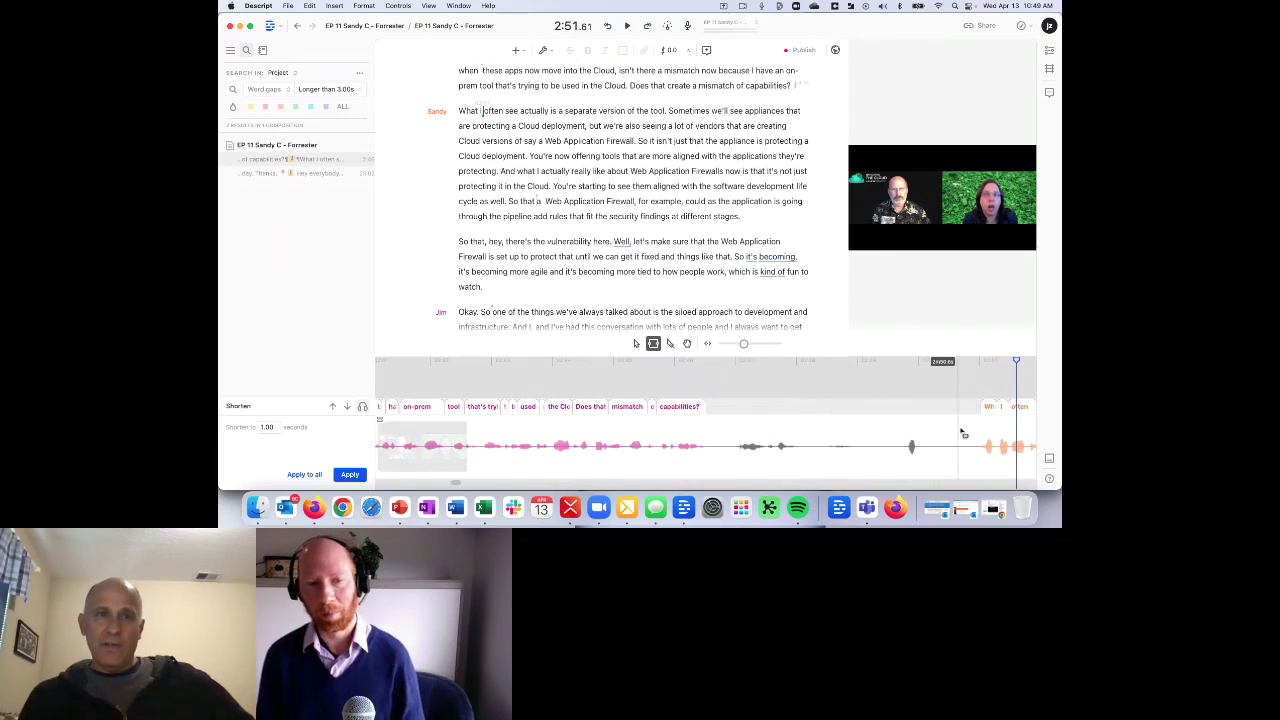
pyautogui.hscroll(3, 783, 433)
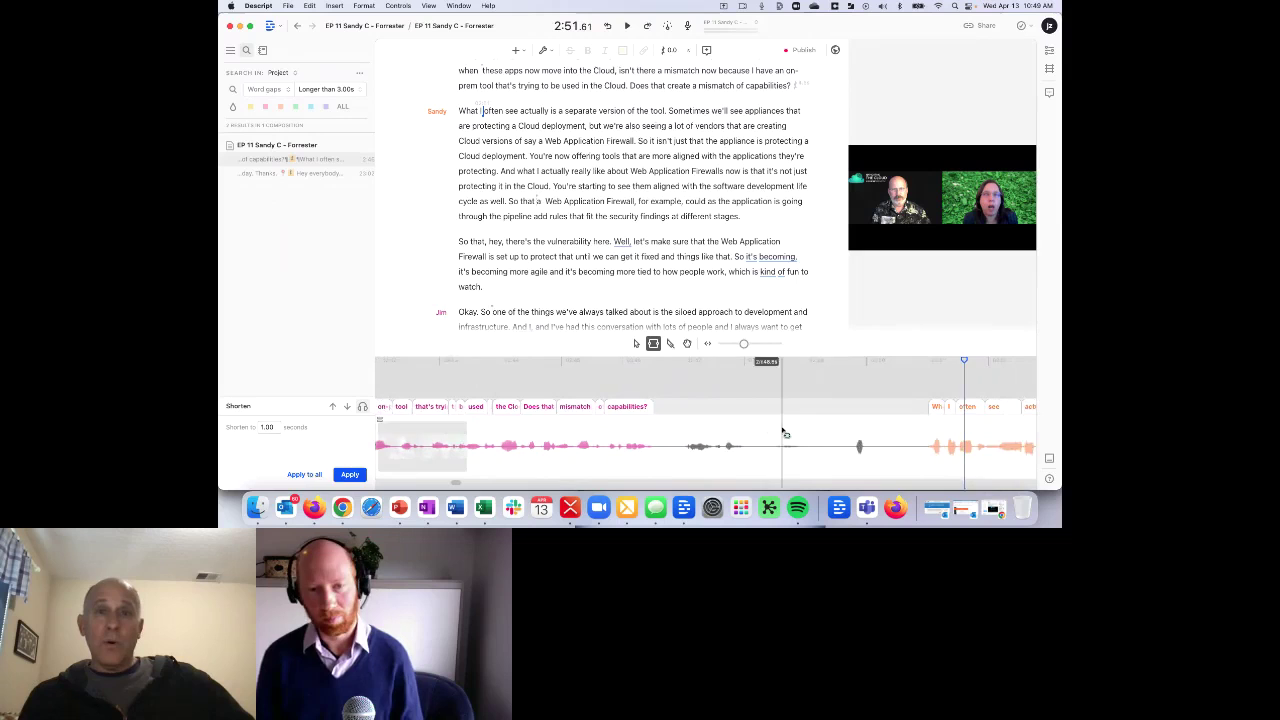
pyautogui.click(983, 408)
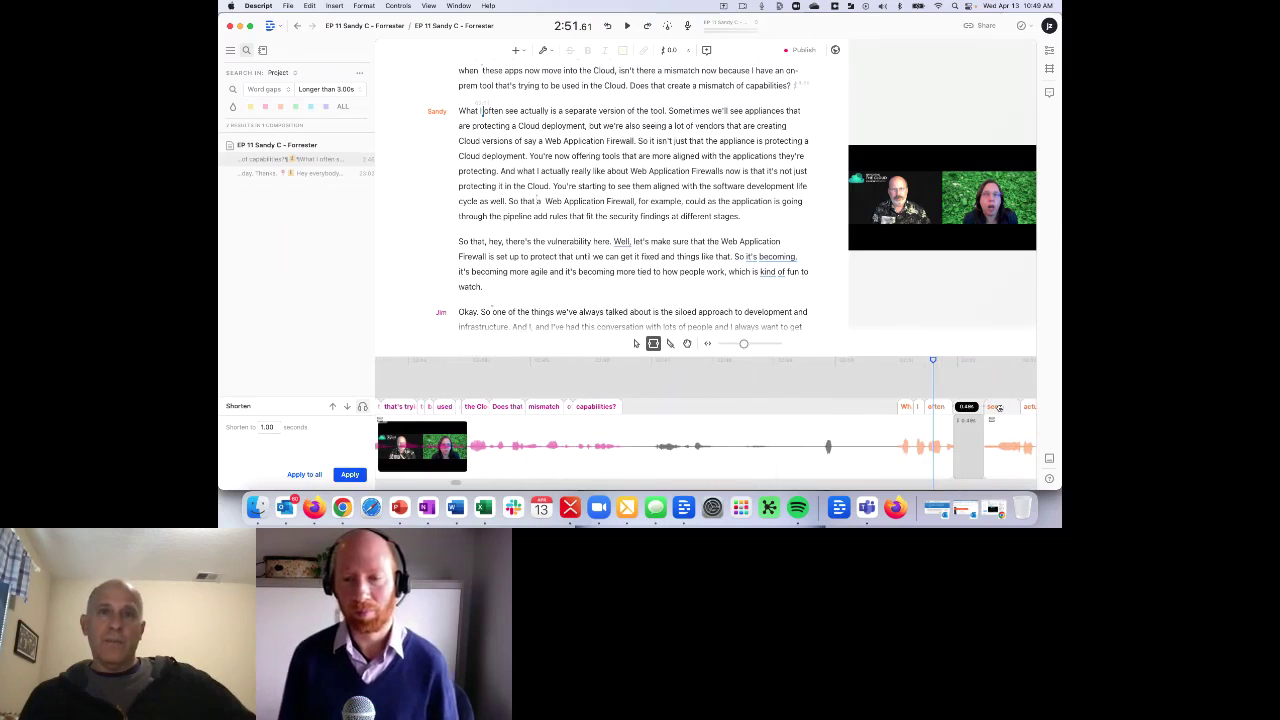
pyautogui.moveTo(998, 408); pyautogui.dragTo(968, 409)
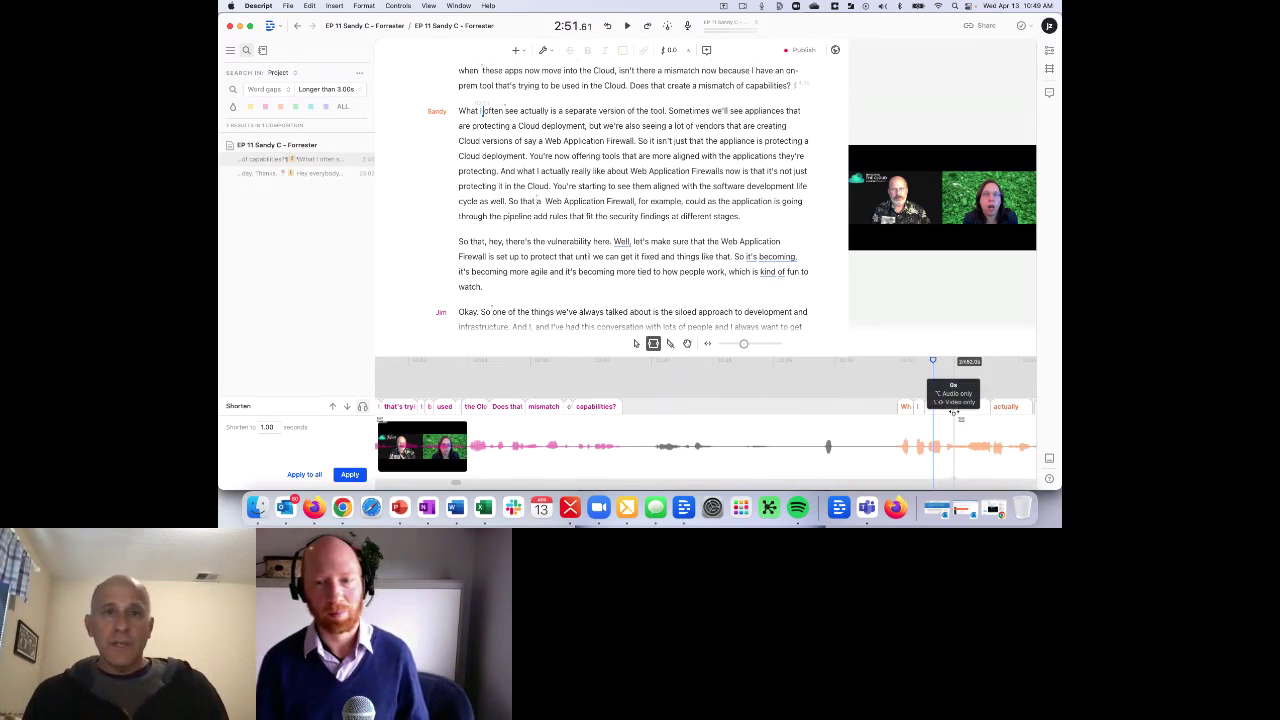
pyautogui.moveTo(953, 412); pyautogui.dragTo(955, 412)
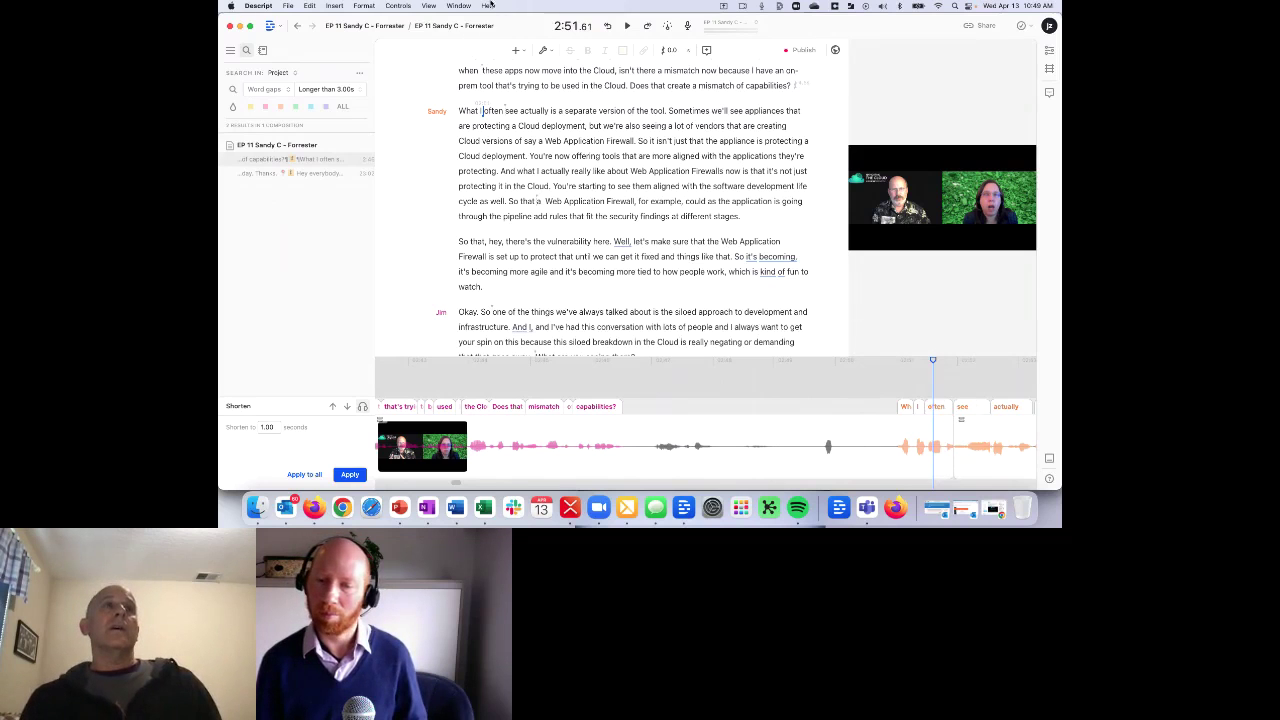
# - Open the Descript Help Center in the browser and look over its help articles and resource categories
pyautogui.click(488, 6)
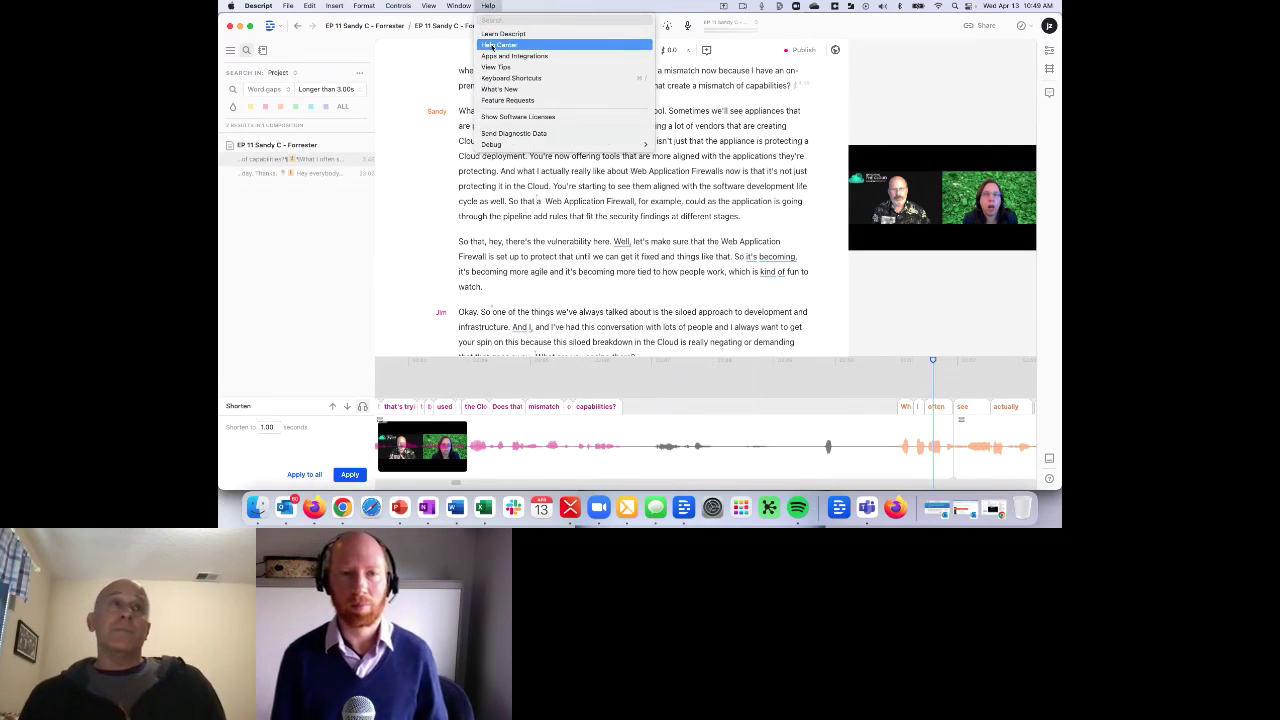
pyautogui.click(499, 45)
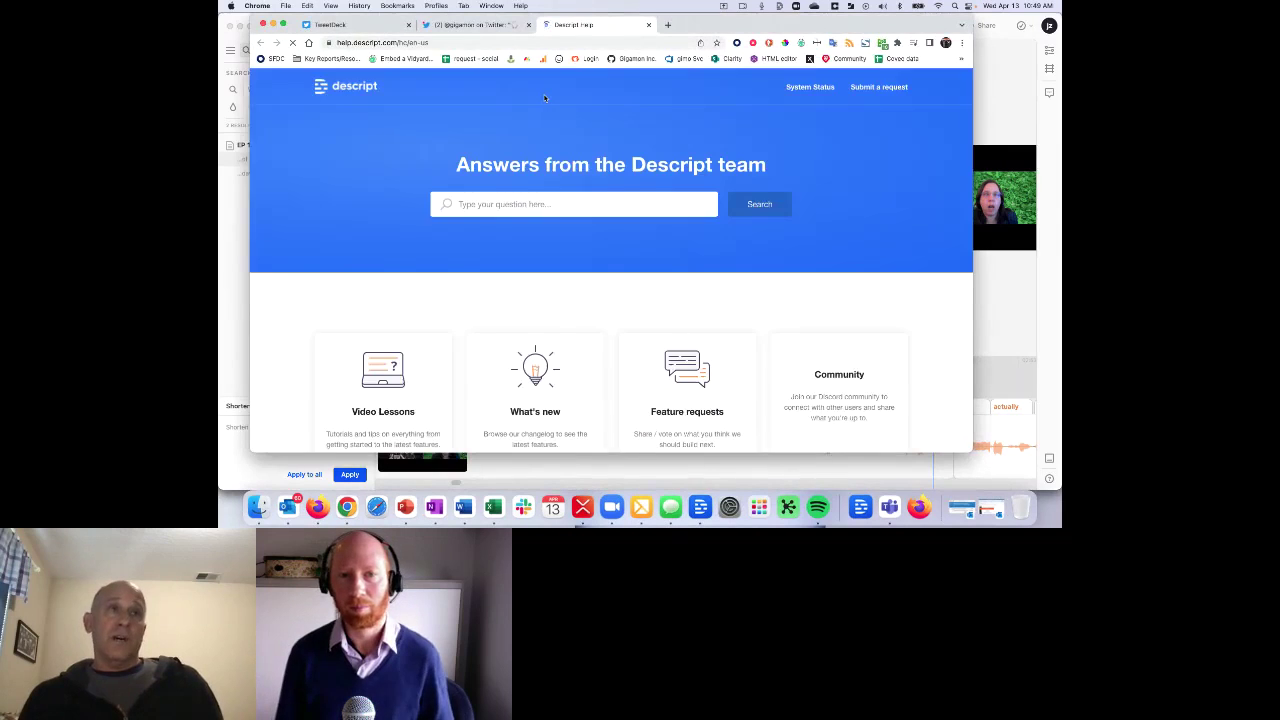
pyautogui.scroll(-5, 600, 212)
pyautogui.scroll(-3, 606, 221)
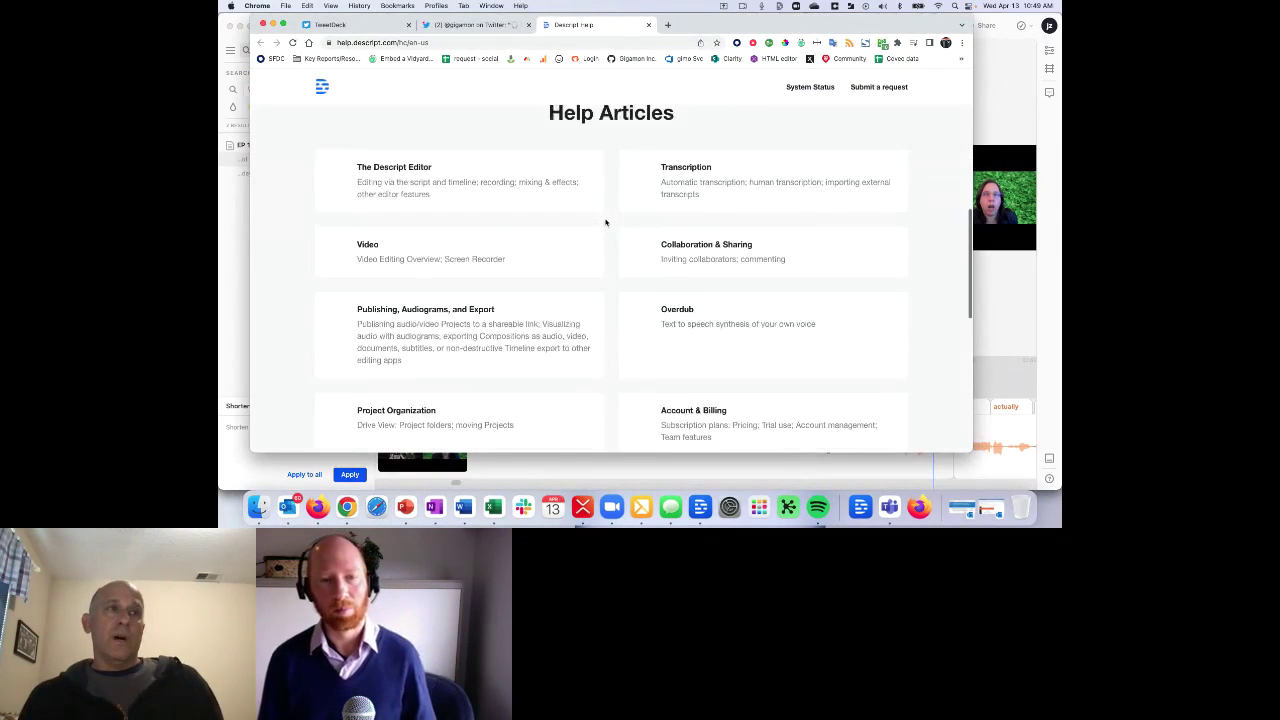
pyautogui.scroll(5, 560, 250)
pyautogui.scroll(-1, 520, 252)
# - Open the What's new changelog, look over the recent release notes, and return to the help page
pyautogui.click(522, 264)
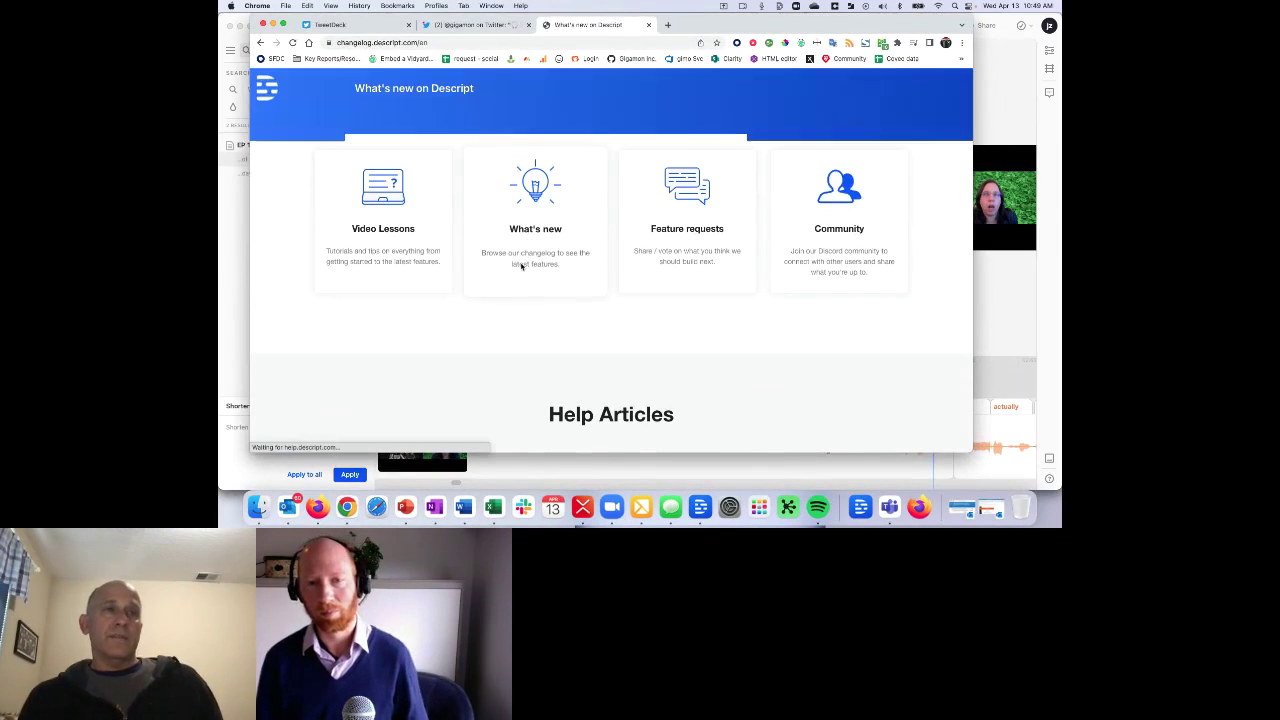
pyautogui.scroll(-5, 526, 258)
pyautogui.scroll(10, 525, 256)
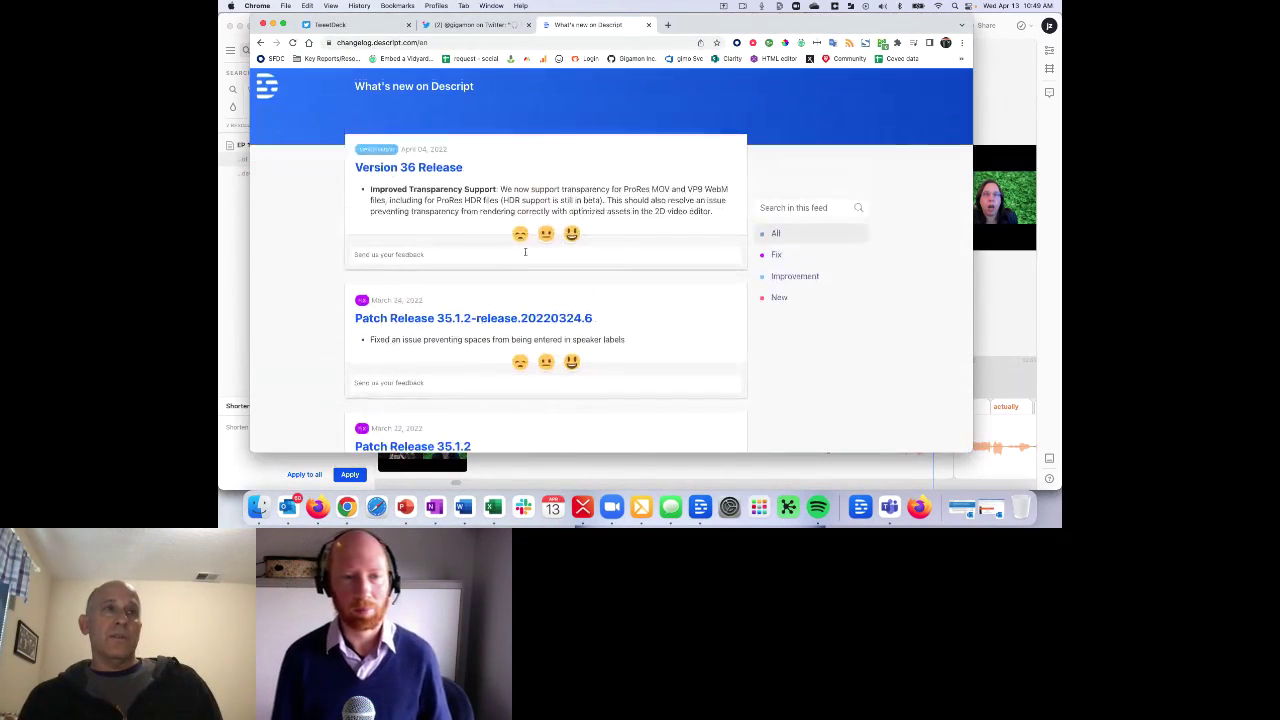
pyautogui.click(260, 43)
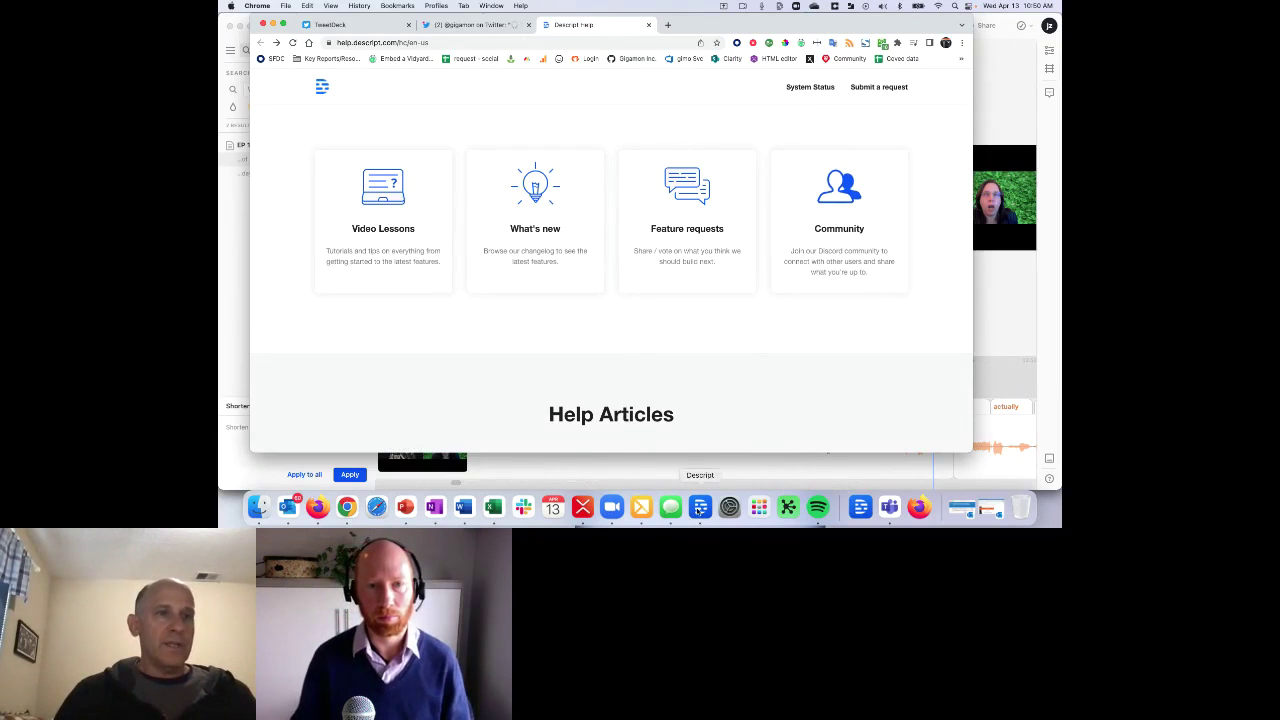
# - Switch back to Descript and place the playhead before "Hey, everybody" at the start of the EP 11 transcript
pyautogui.click(495, 465)
pyautogui.scroll(-2, 491, 430)
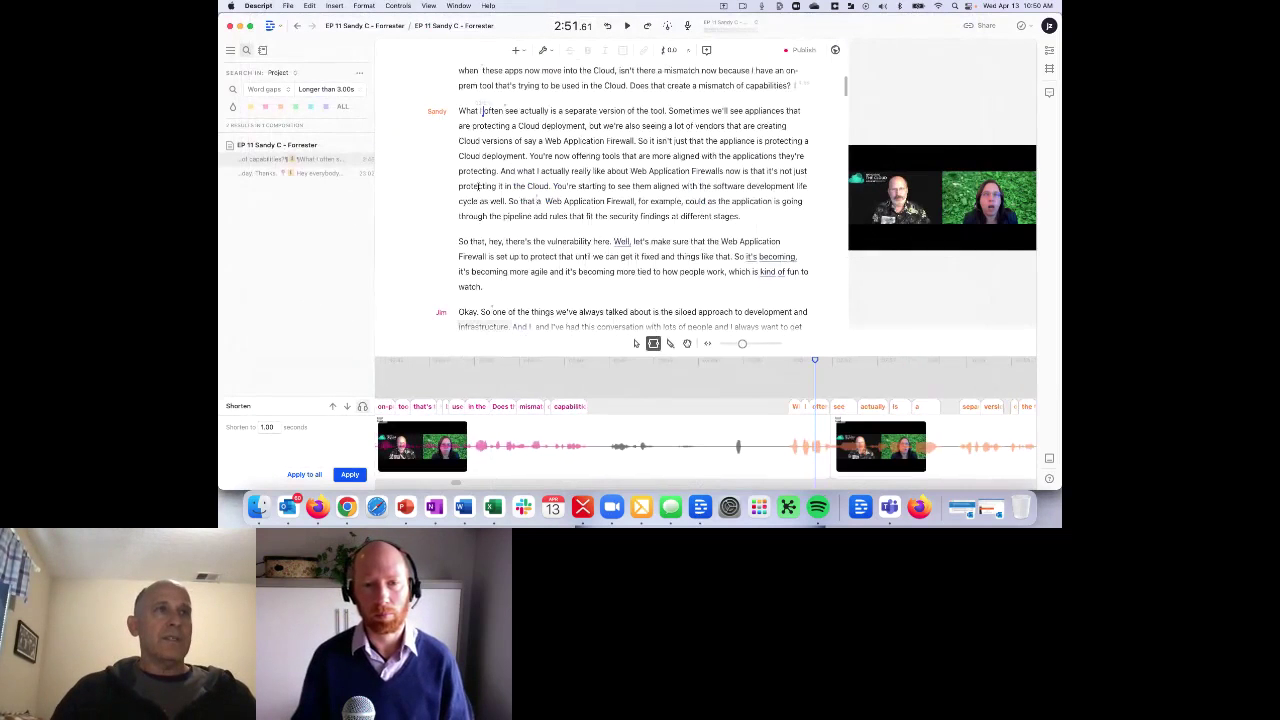
pyautogui.scroll(10, 442, 131)
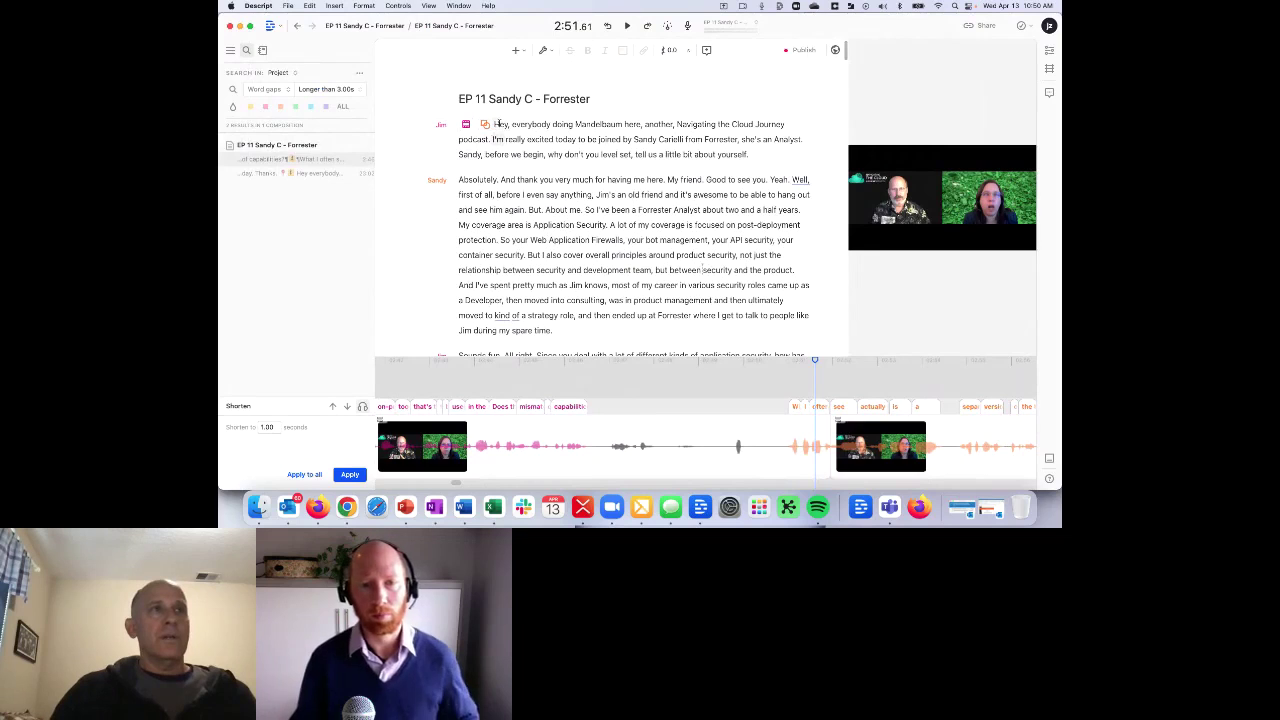
pyautogui.click(494, 124)
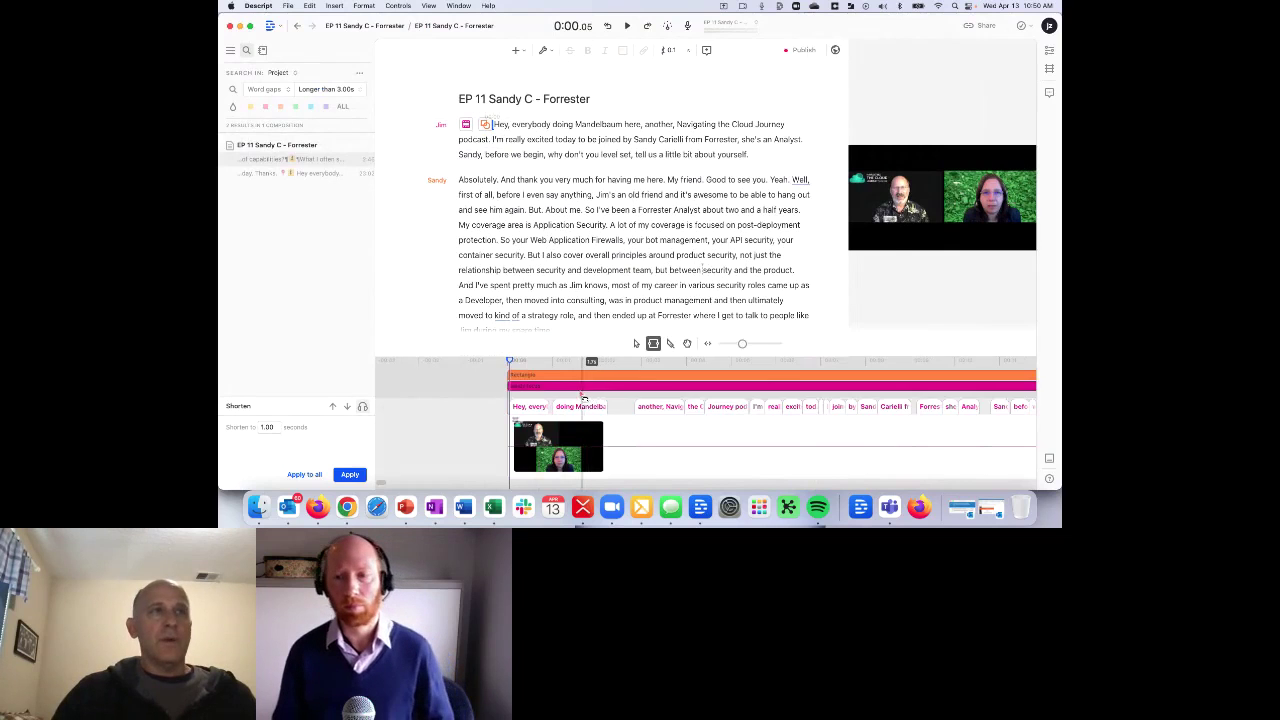
# - Leave the EP 11 project for the drive's home list and open the Ep10 project
pyautogui.click(295, 28)
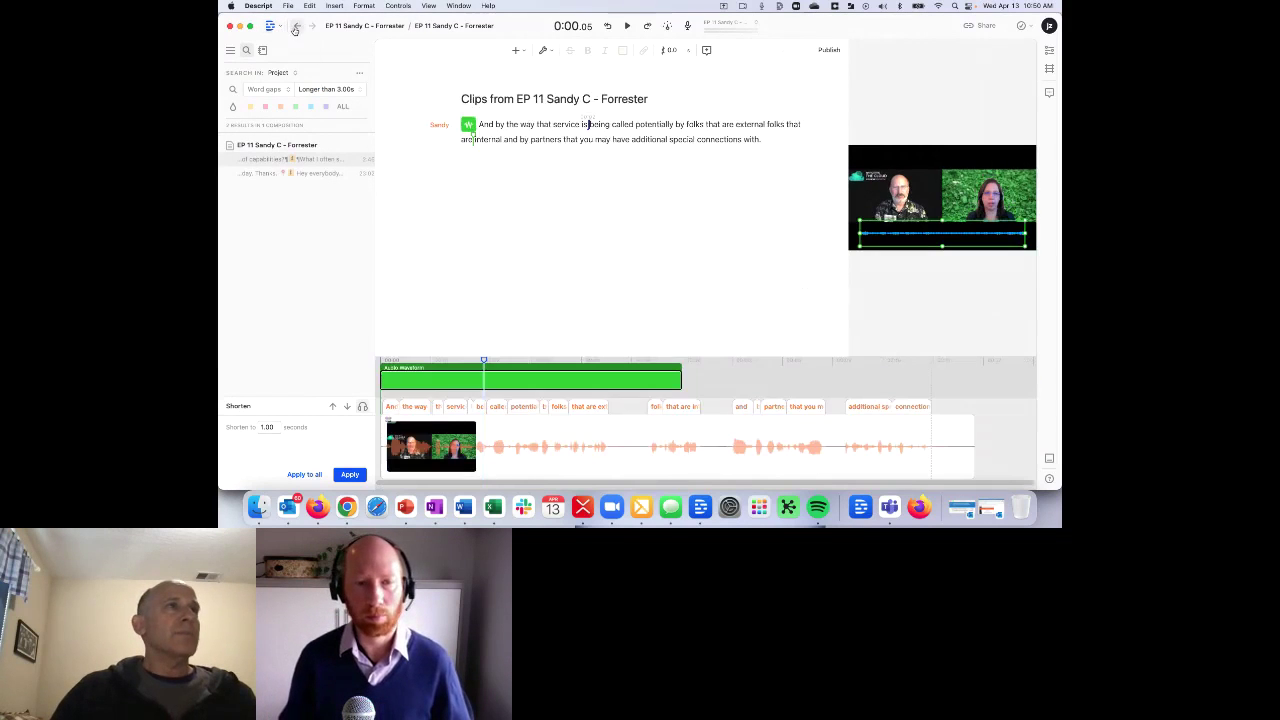
pyautogui.click(295, 28)
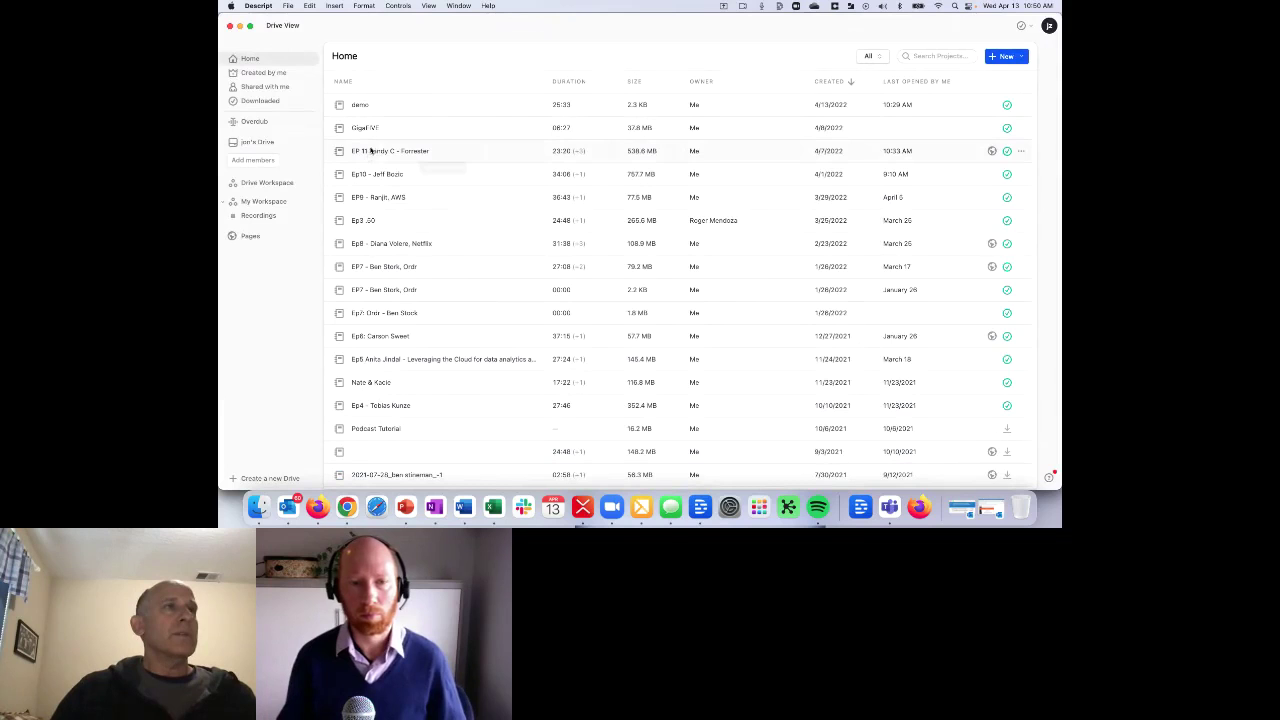
pyautogui.click(368, 178)
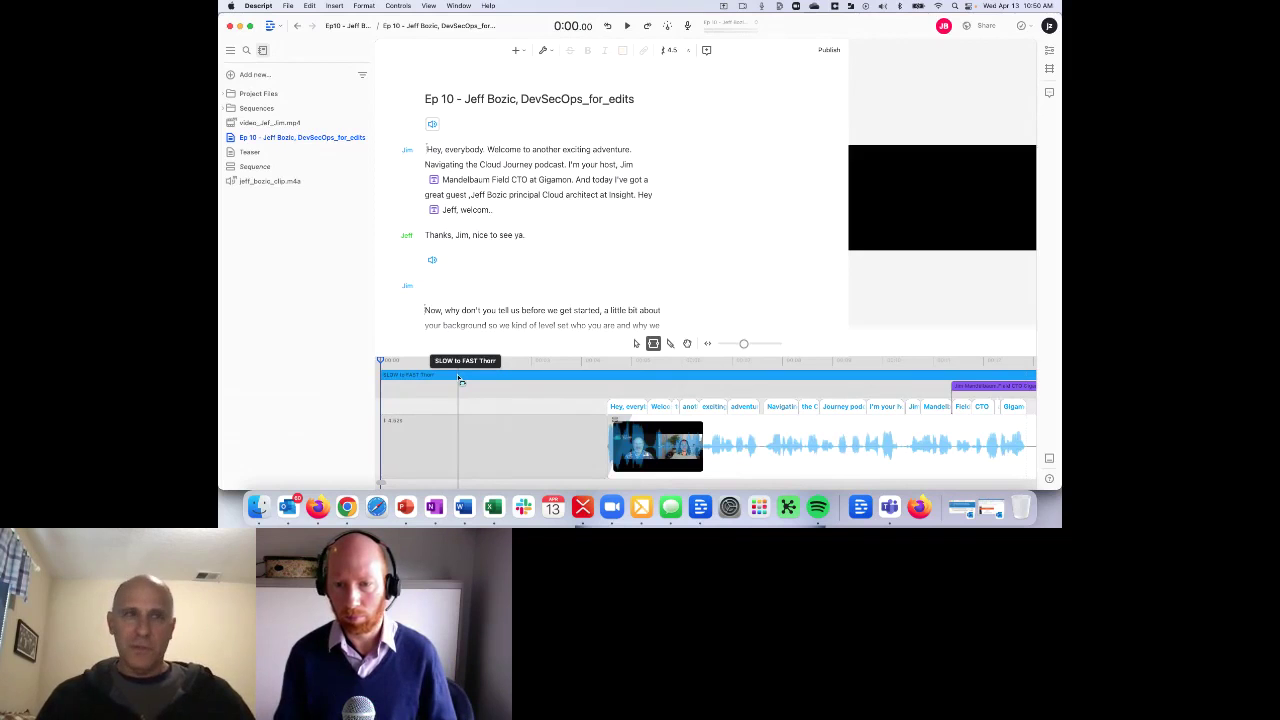
# - Examine the "SLOW to FAST" music track over the Ep 10 introduction and enlarge the timeline tracks to show its waveform
pyautogui.click(545, 385)
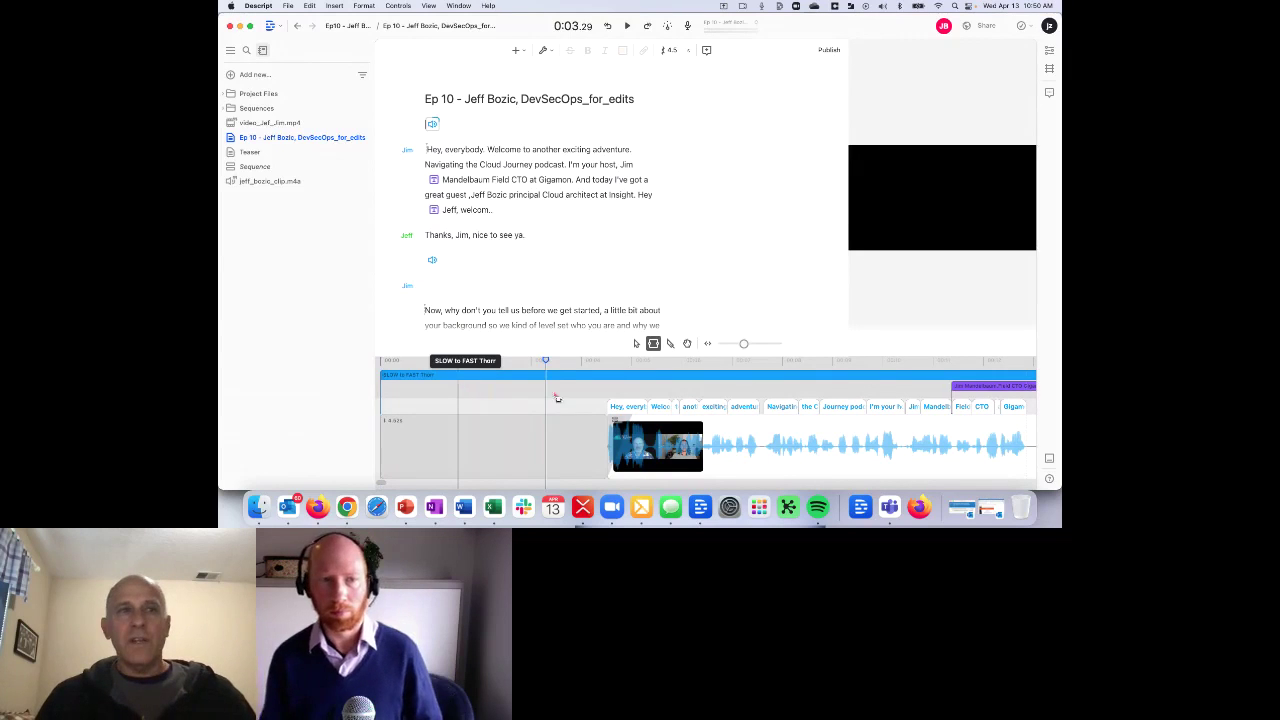
pyautogui.hscroll(6, 563, 398)
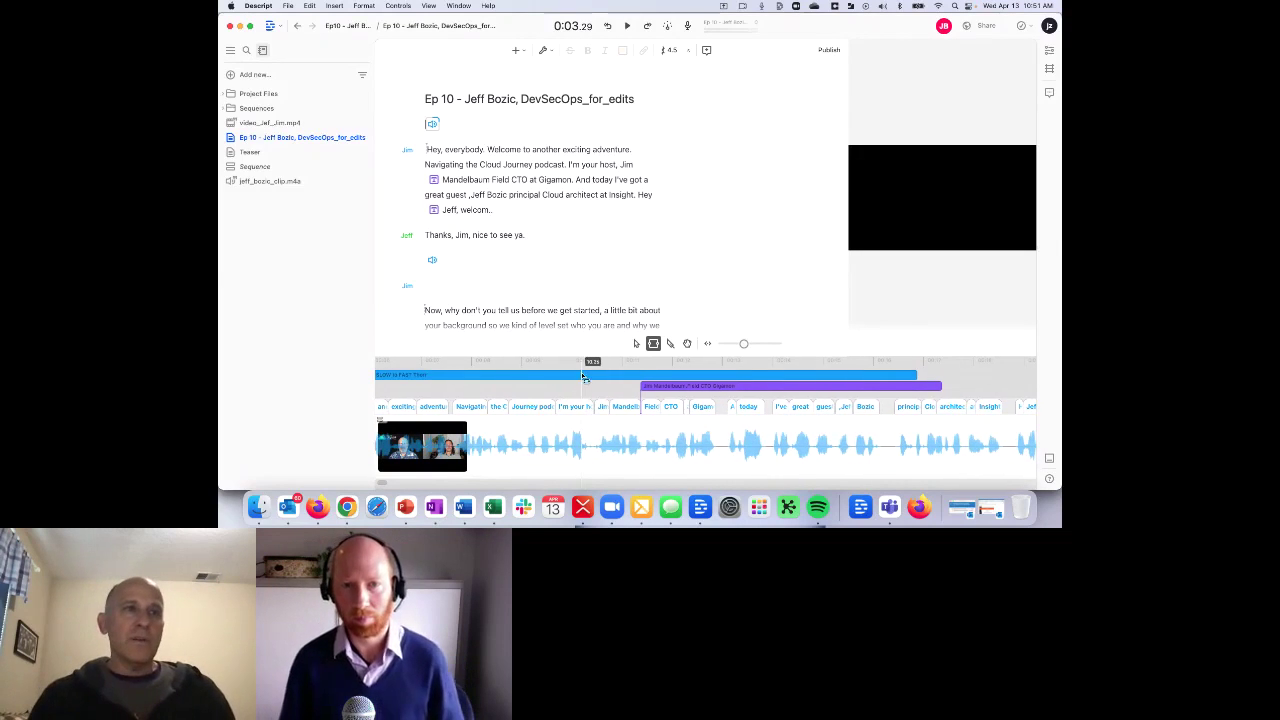
pyautogui.click(583, 362)
pyautogui.click(542, 362)
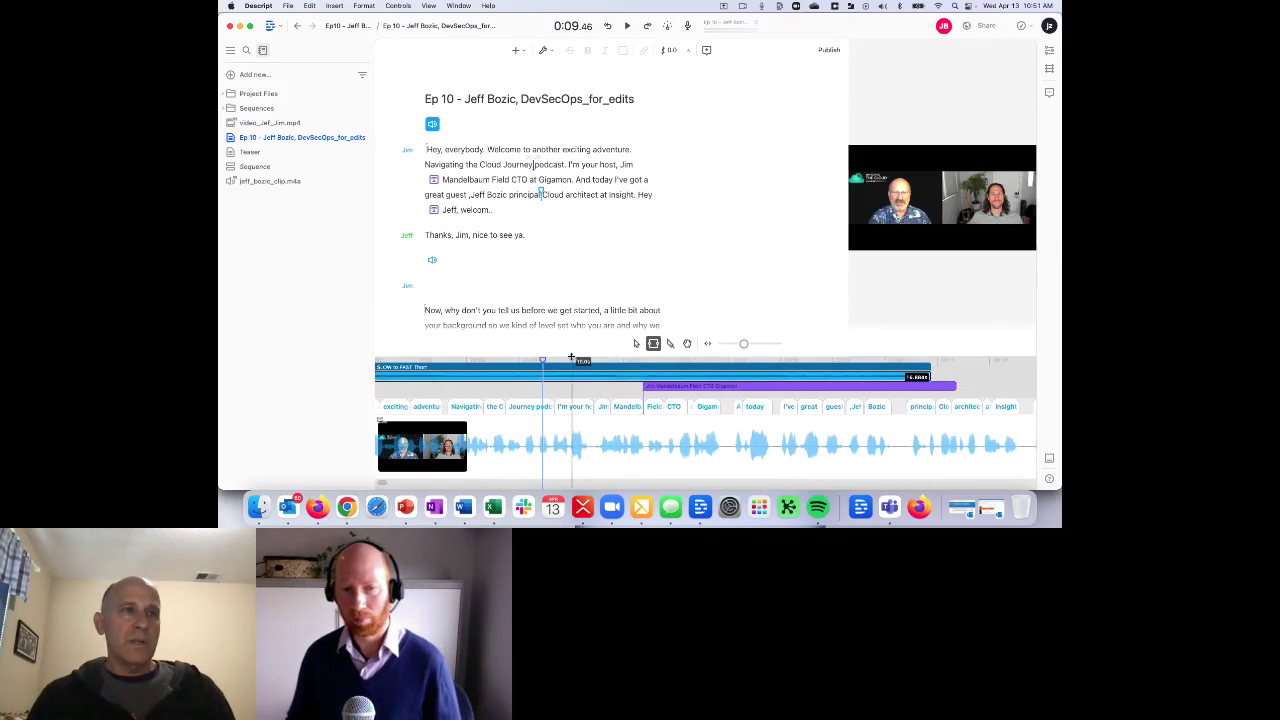
pyautogui.moveTo(538, 350)
pyautogui.click(518, 377)
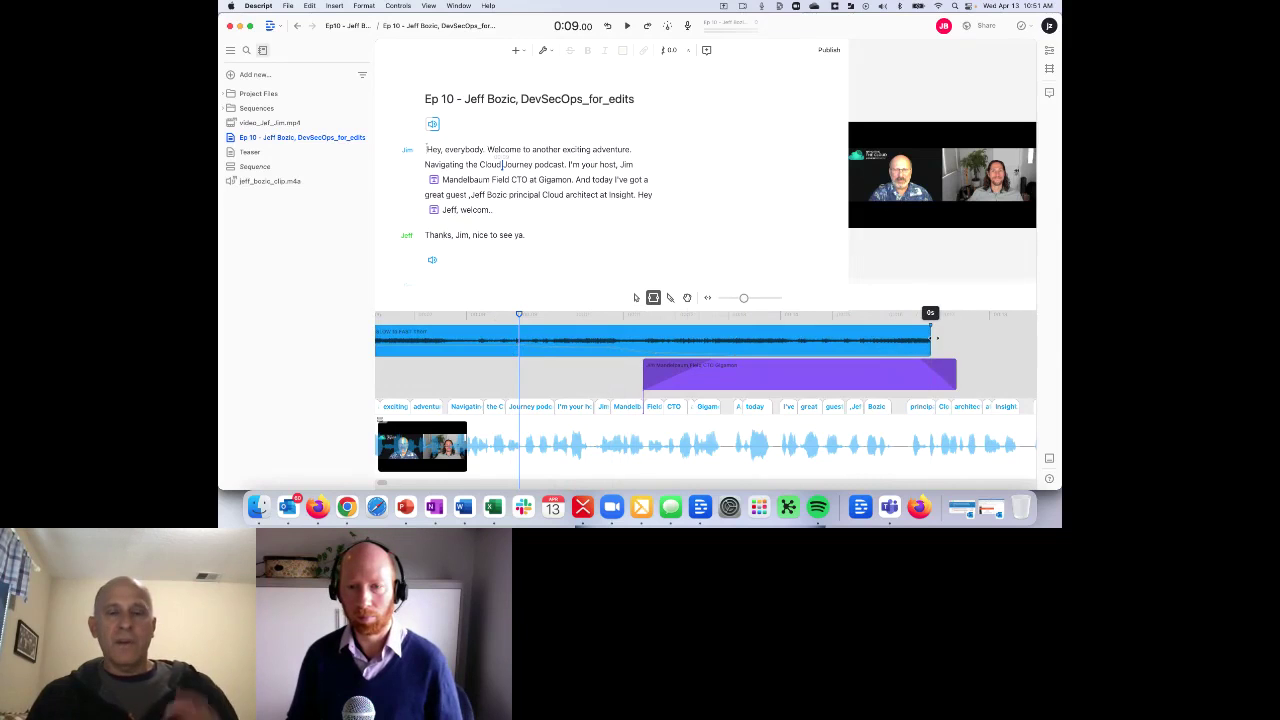
# - Play the introduction from just before the host's title overlay to check the music and title, and stop playback
pyautogui.moveTo(929, 338); pyautogui.dragTo(927, 338)
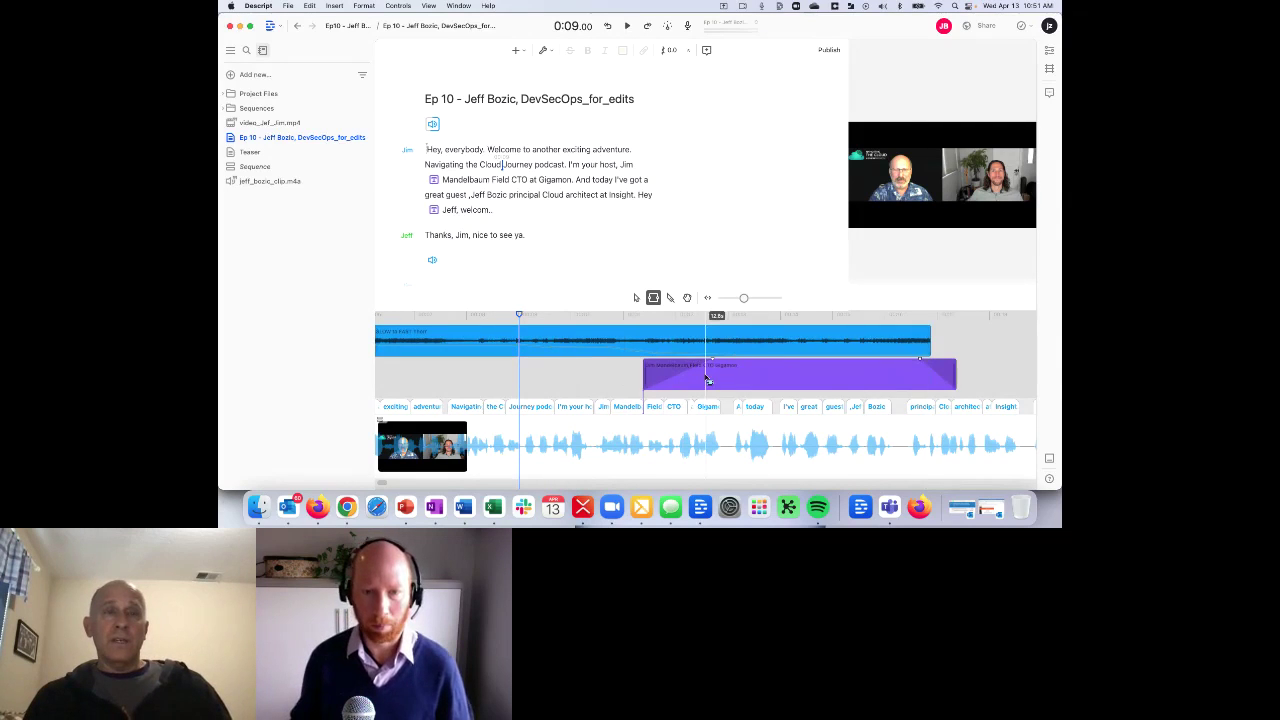
pyautogui.click(624, 350)
pyautogui.press('space')
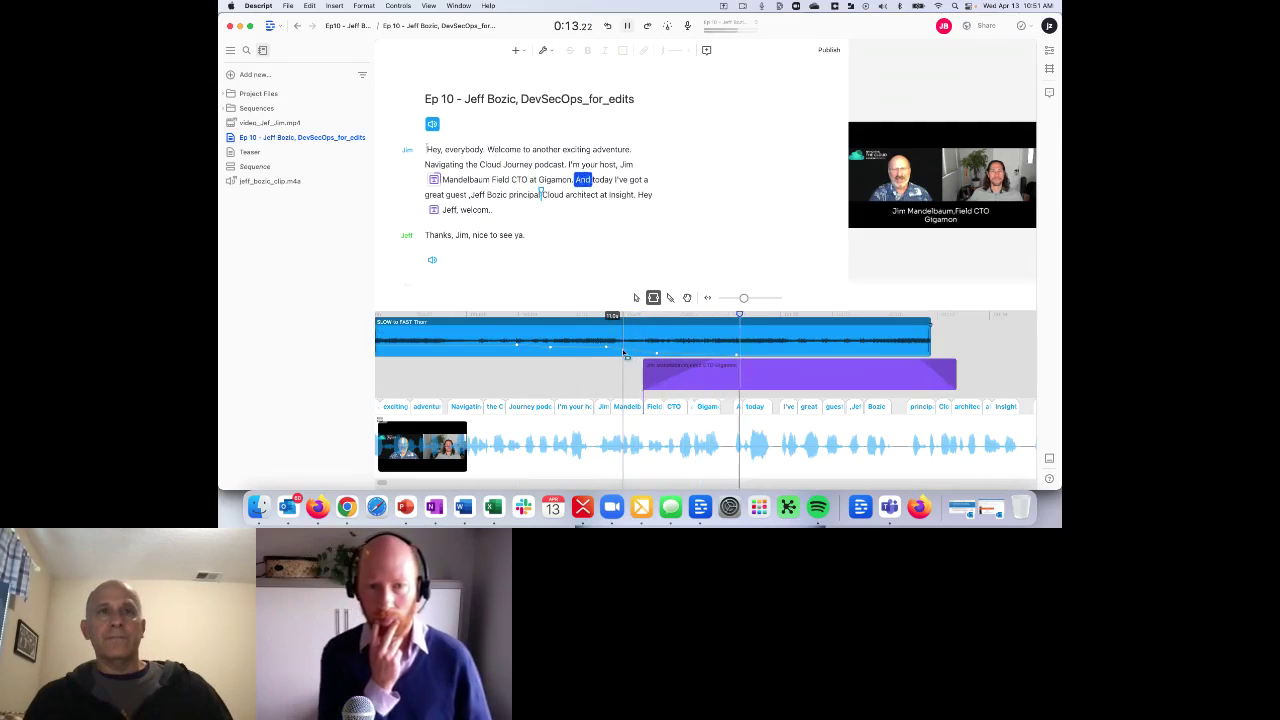
pyautogui.press('space')
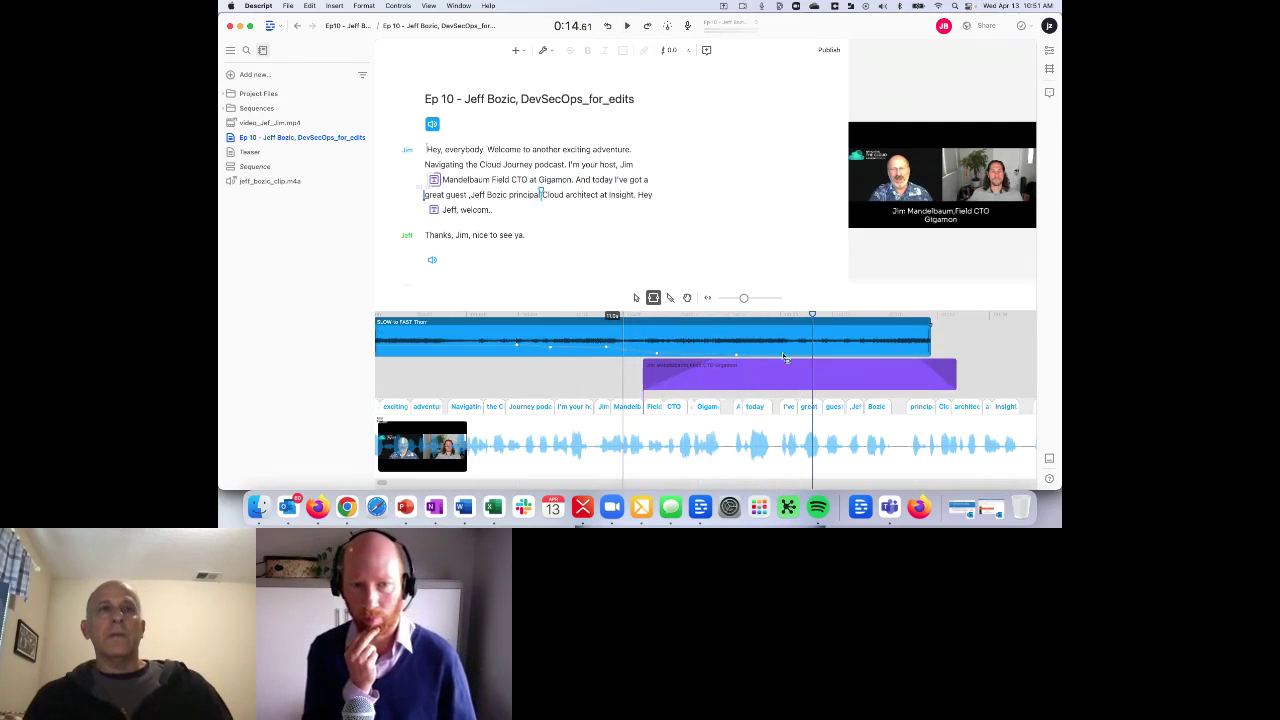